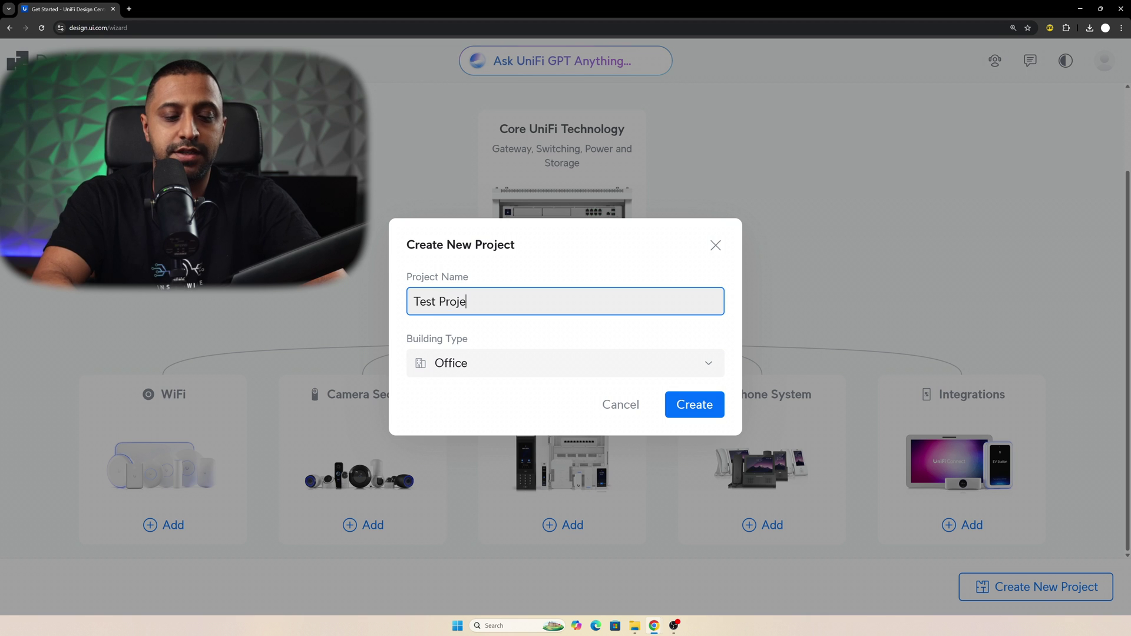
# Step: Create Test Project as an Office building and upload its floor plan as 'Test Upload'
pyautogui.write('ct')
pyautogui.click(468, 366)
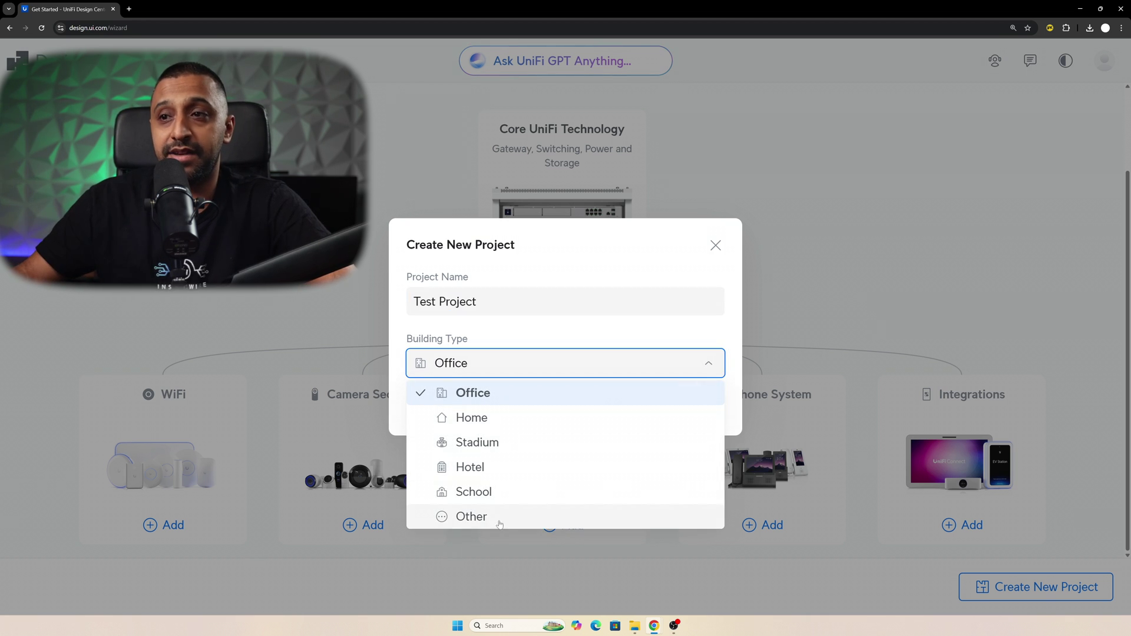
pyautogui.click(482, 393)
pyautogui.click(698, 408)
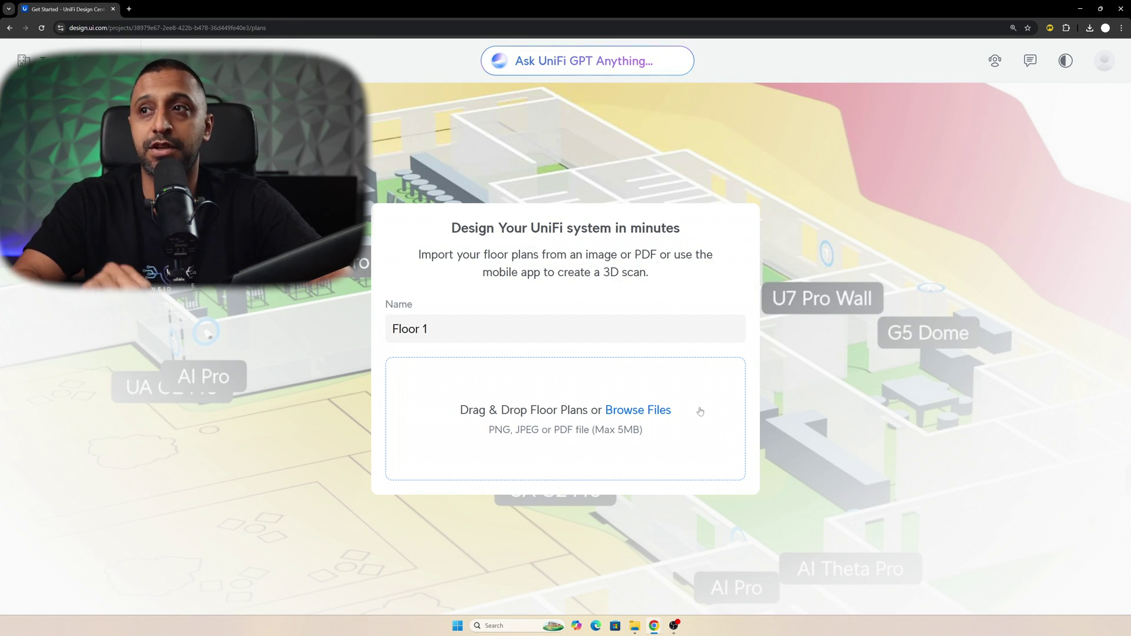
pyautogui.write('Test Upload')
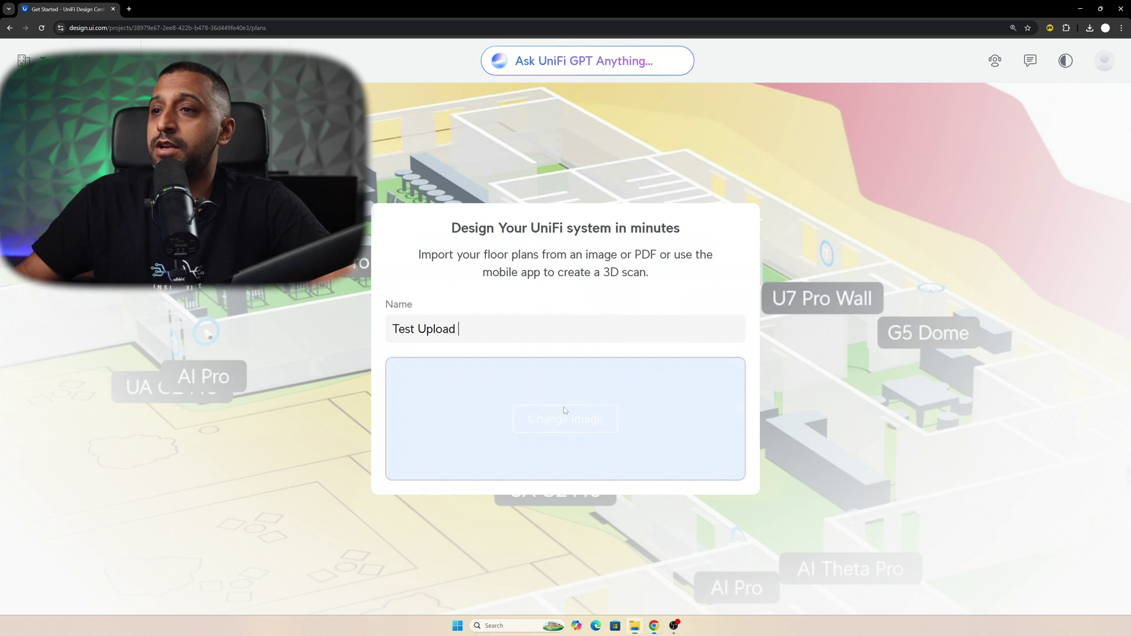
pyautogui.moveTo(565, 411); pyautogui.dragTo(565, 411)
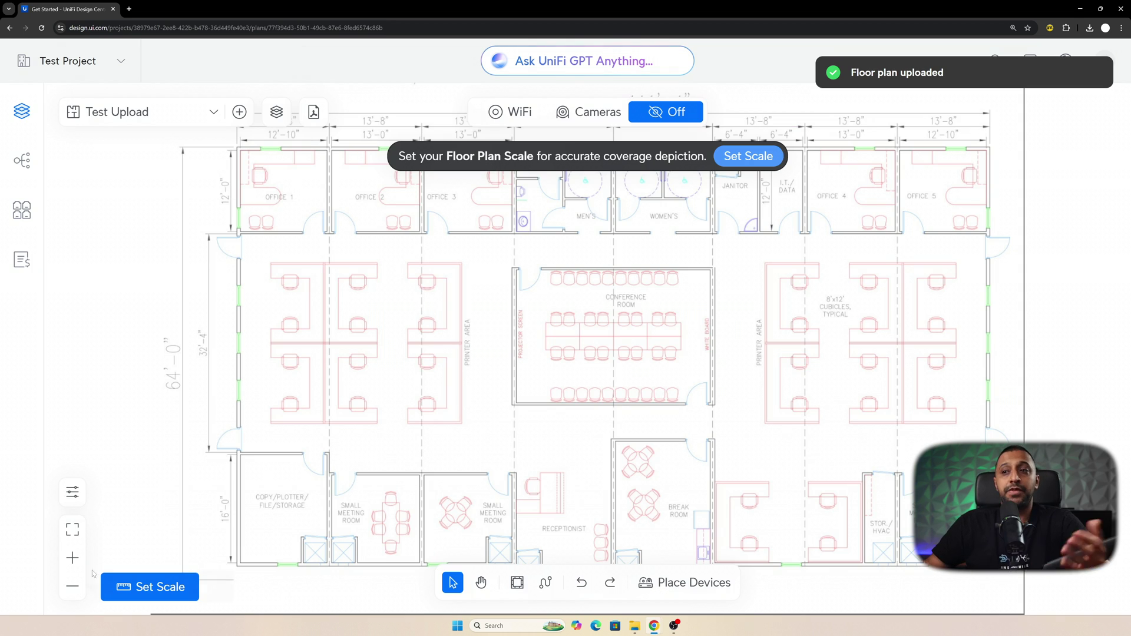
# Step: Scale the floor plan by tracing the left wall as a 64 ft reference line
pyautogui.click(147, 586)
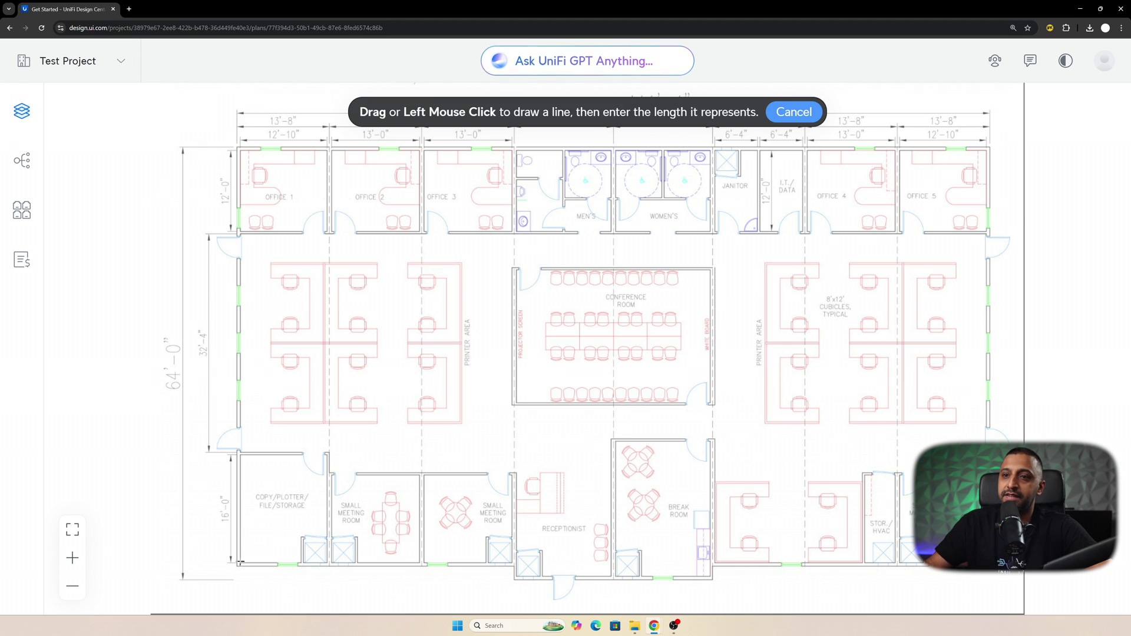
pyautogui.moveTo(236, 566); pyautogui.dragTo(228, 150)
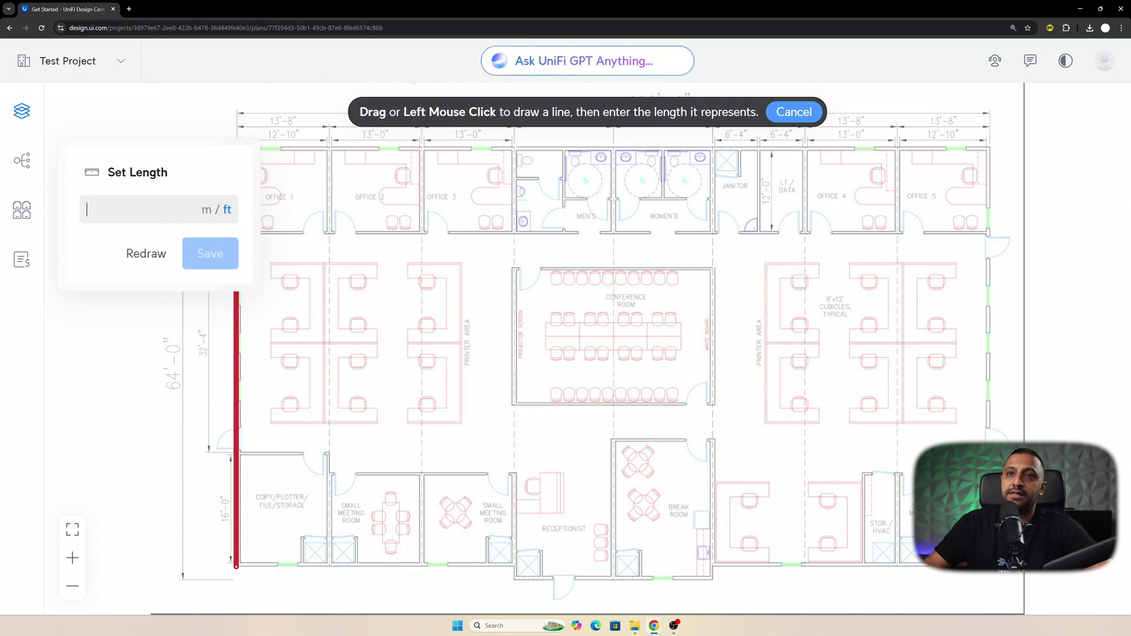
pyautogui.write('64')
pyautogui.click(210, 258)
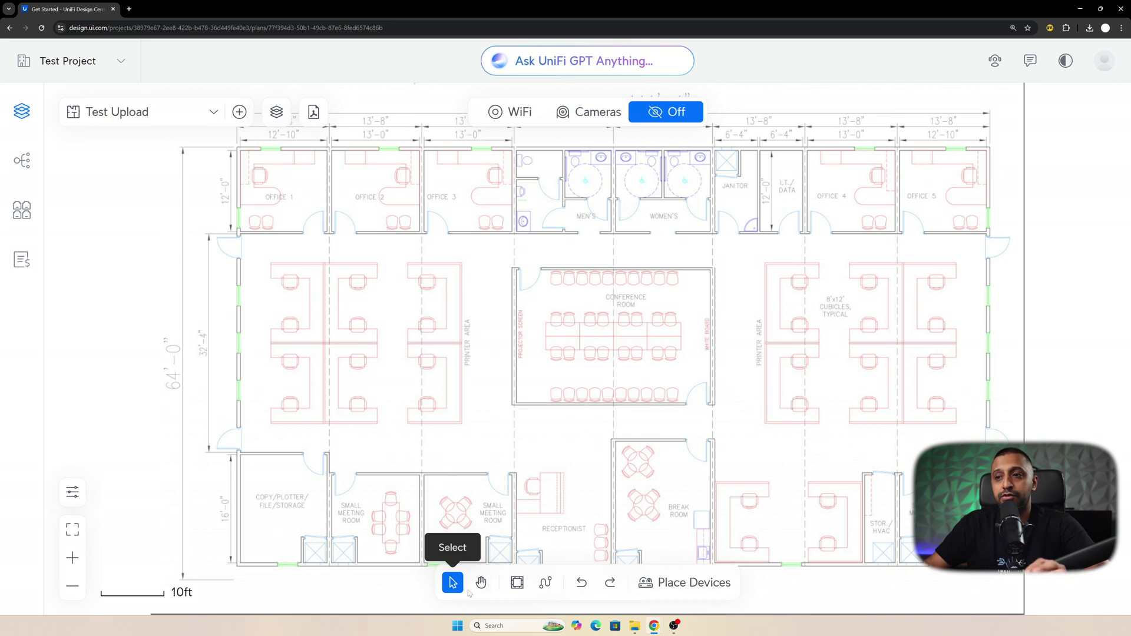
# Step: Draw a drywall room outline around Office 1
pyautogui.click(517, 583)
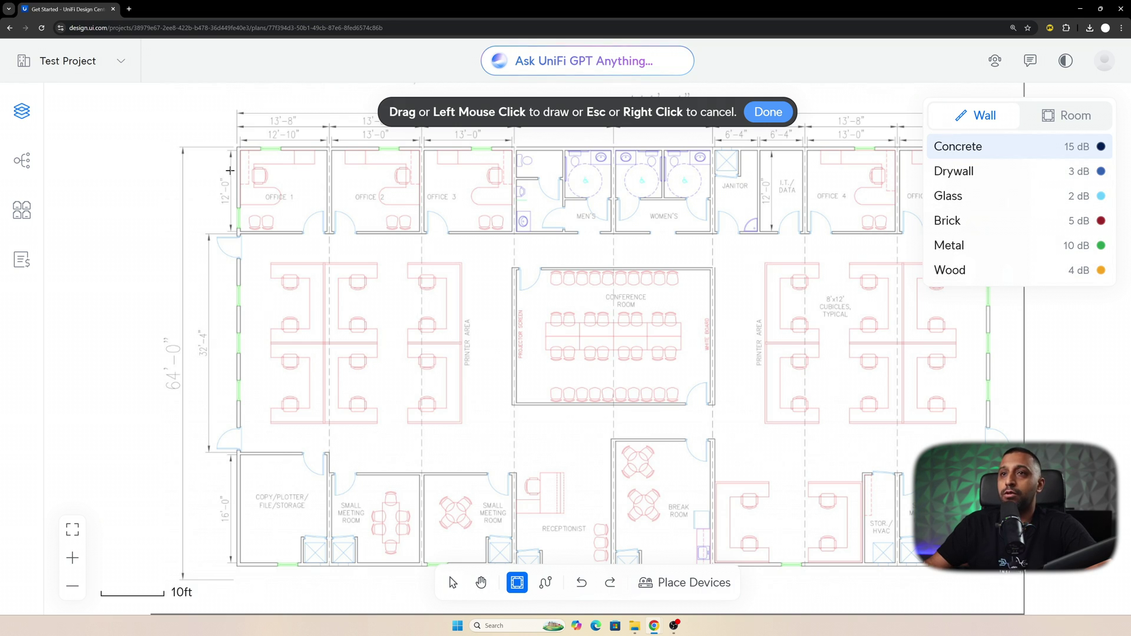
pyautogui.click(1054, 119)
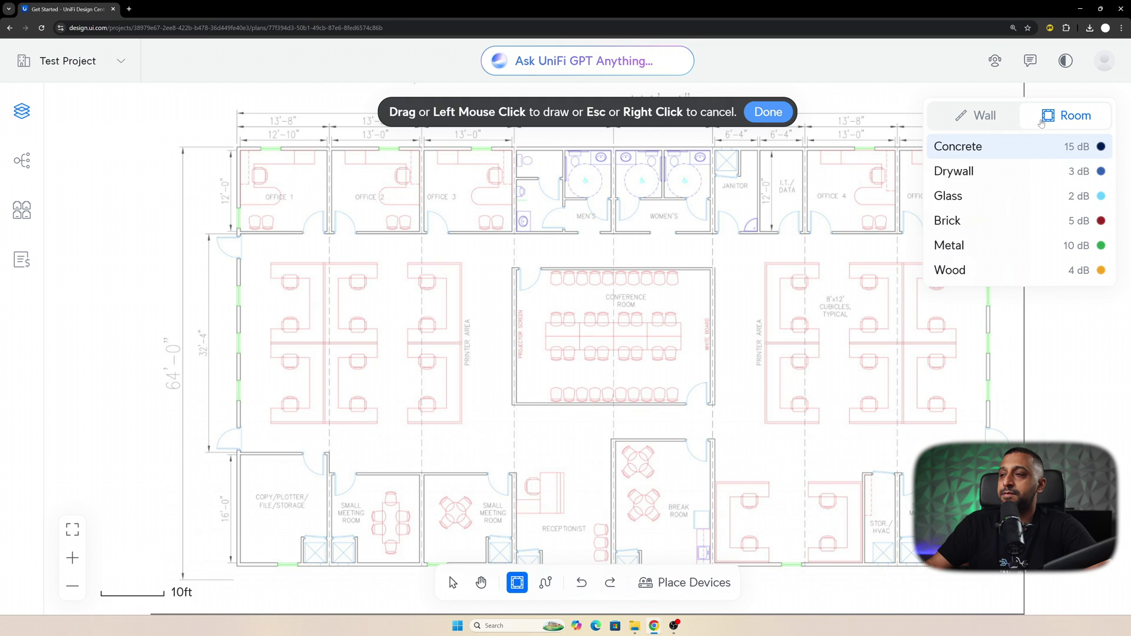
pyautogui.click(988, 168)
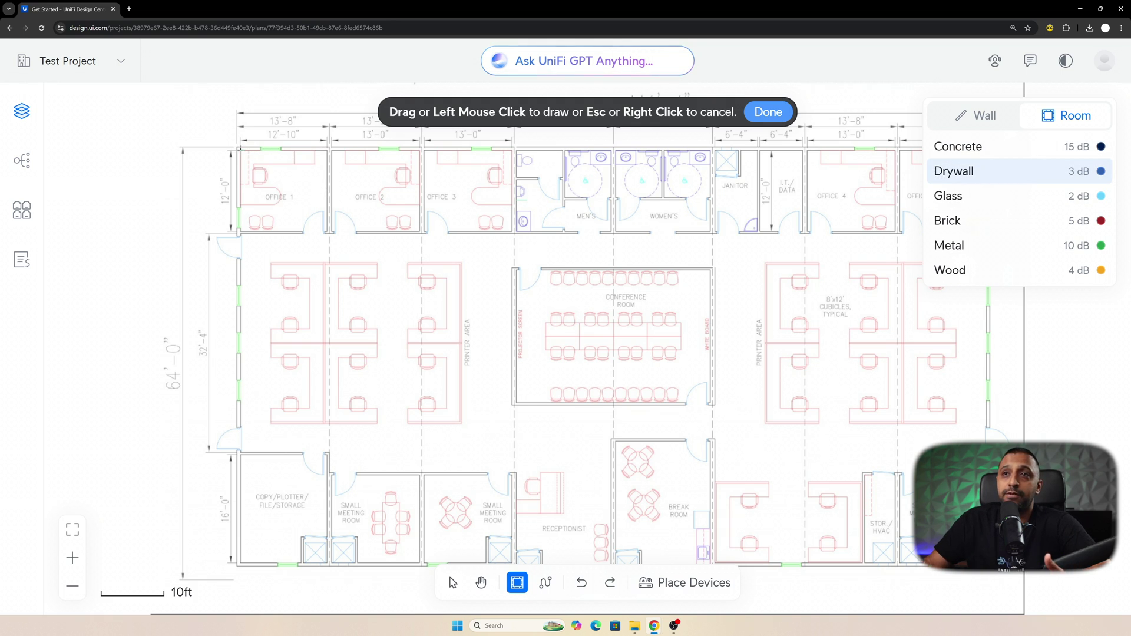
pyautogui.moveTo(239, 148); pyautogui.dragTo(327, 232)
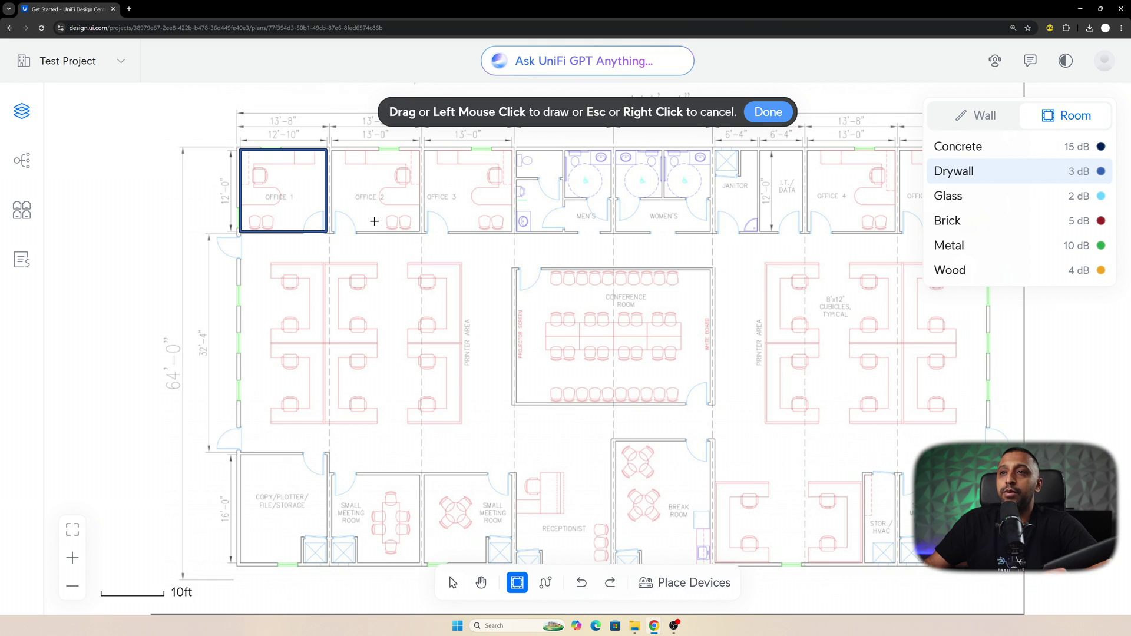
# Step: Draw cable routes along the upper and lower corridors, linked by two vertical routes
pyautogui.click(548, 581)
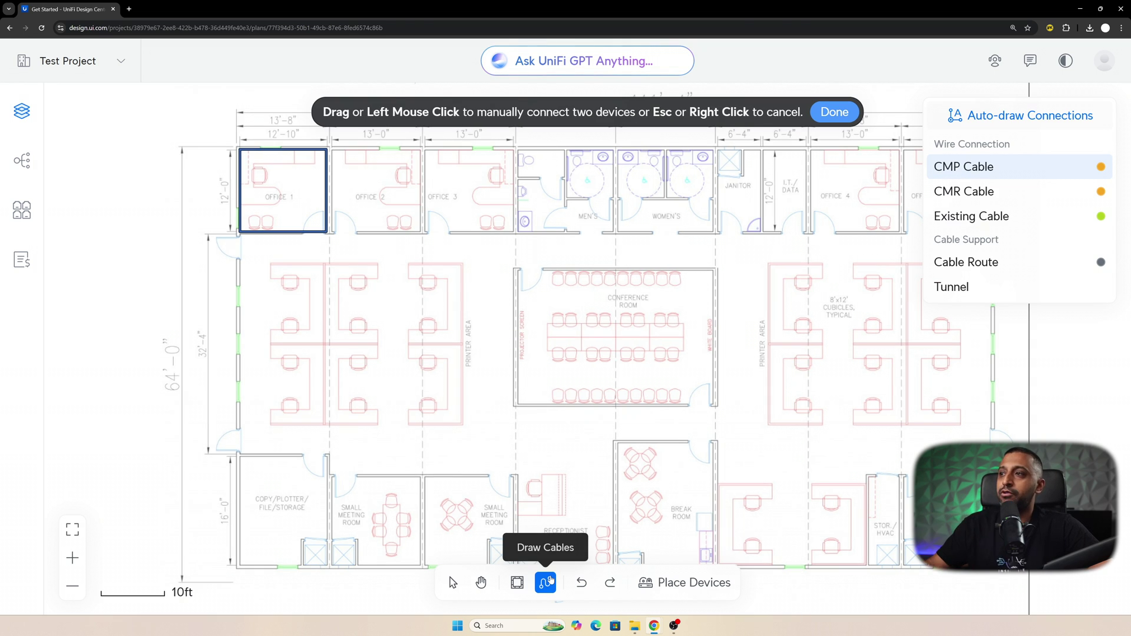
pyautogui.click(990, 262)
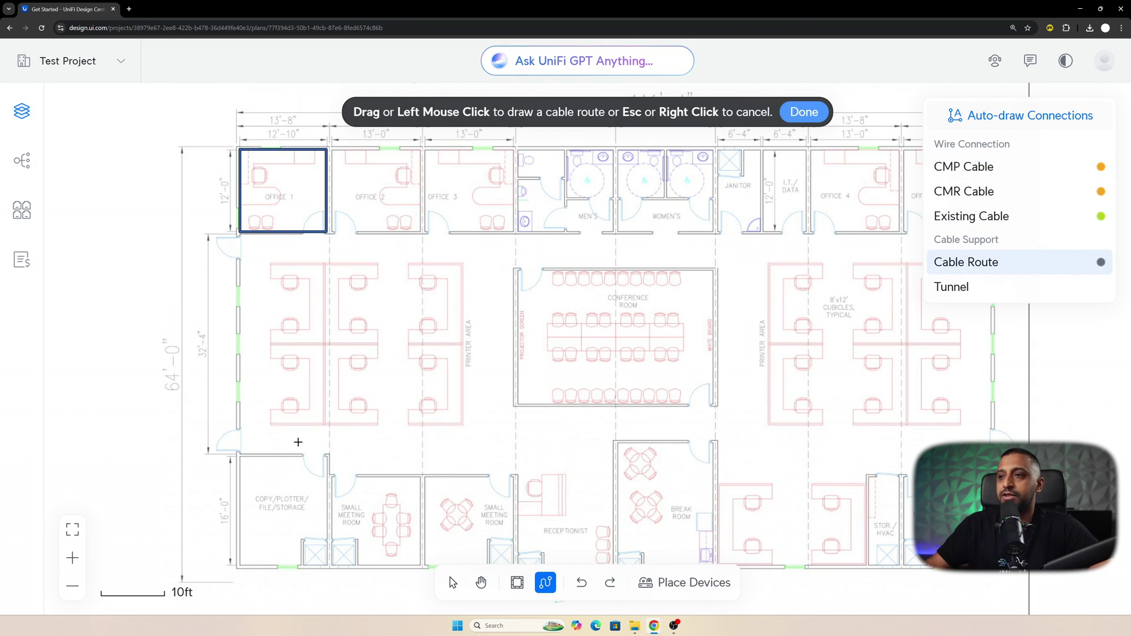
pyautogui.moveTo(298, 442); pyautogui.dragTo(945, 441)
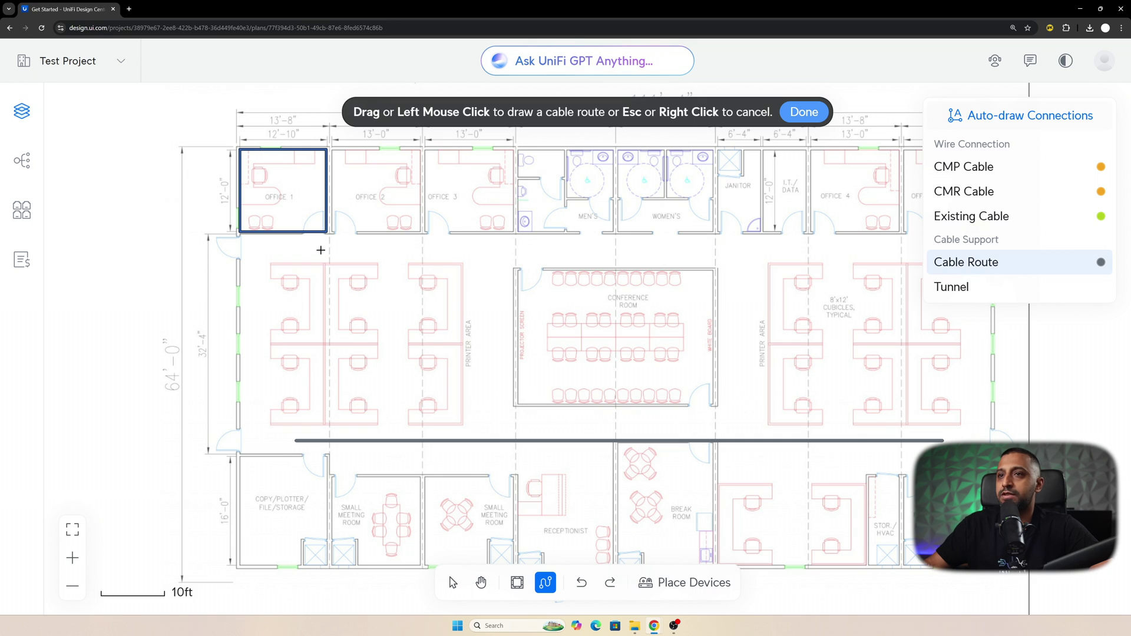
pyautogui.moveTo(321, 250); pyautogui.dragTo(924, 259)
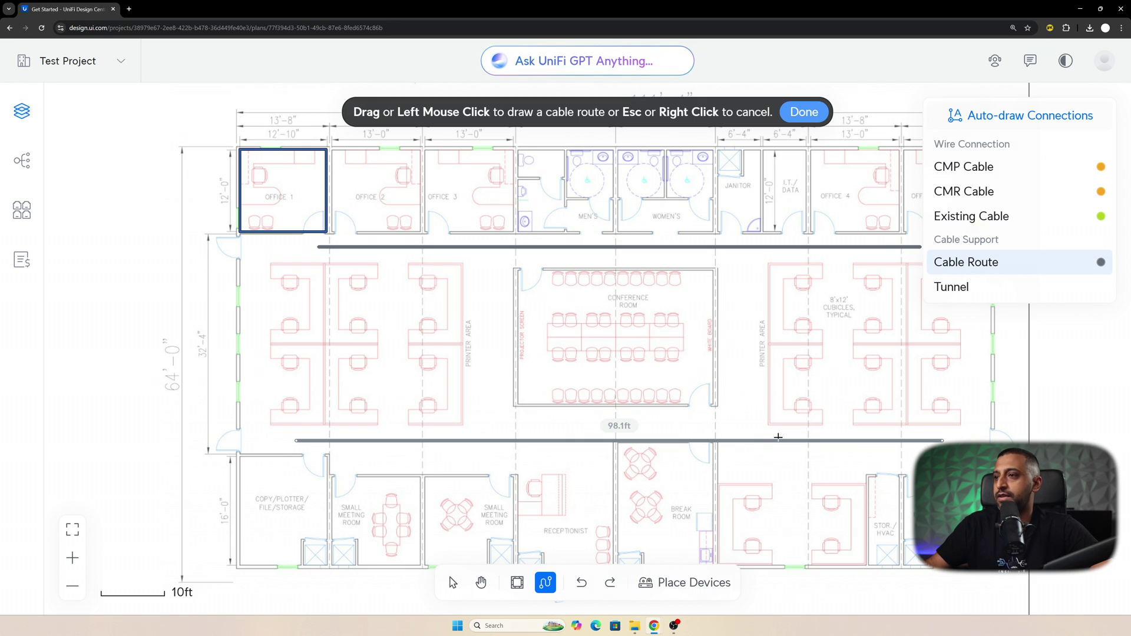
pyautogui.moveTo(785, 439); pyautogui.dragTo(786, 180)
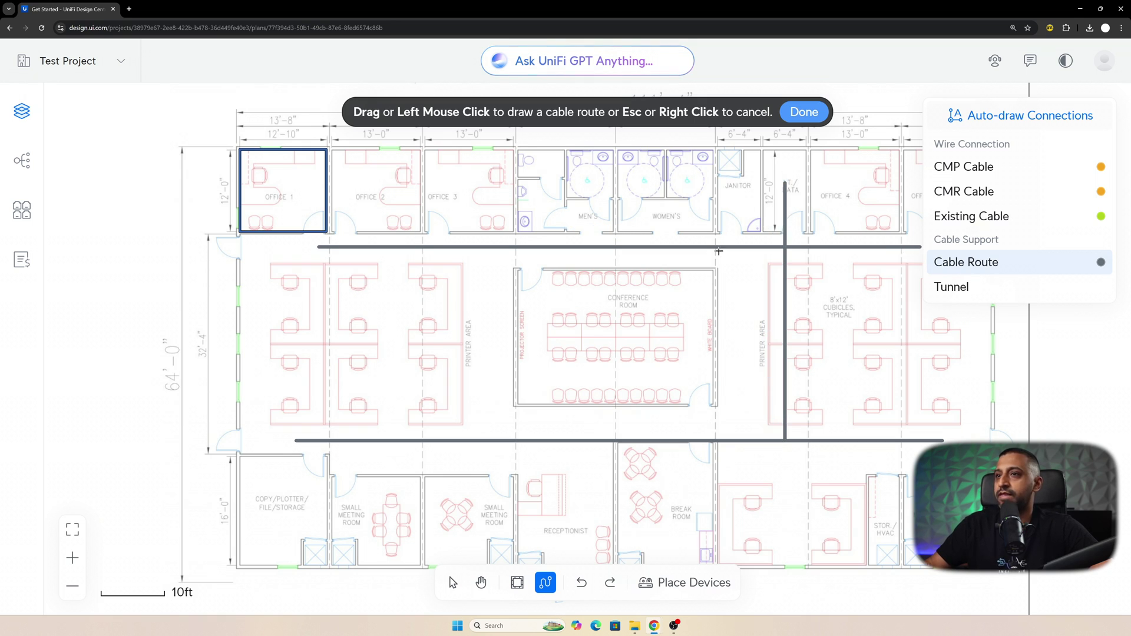
pyautogui.moveTo(373, 247); pyautogui.dragTo(373, 442)
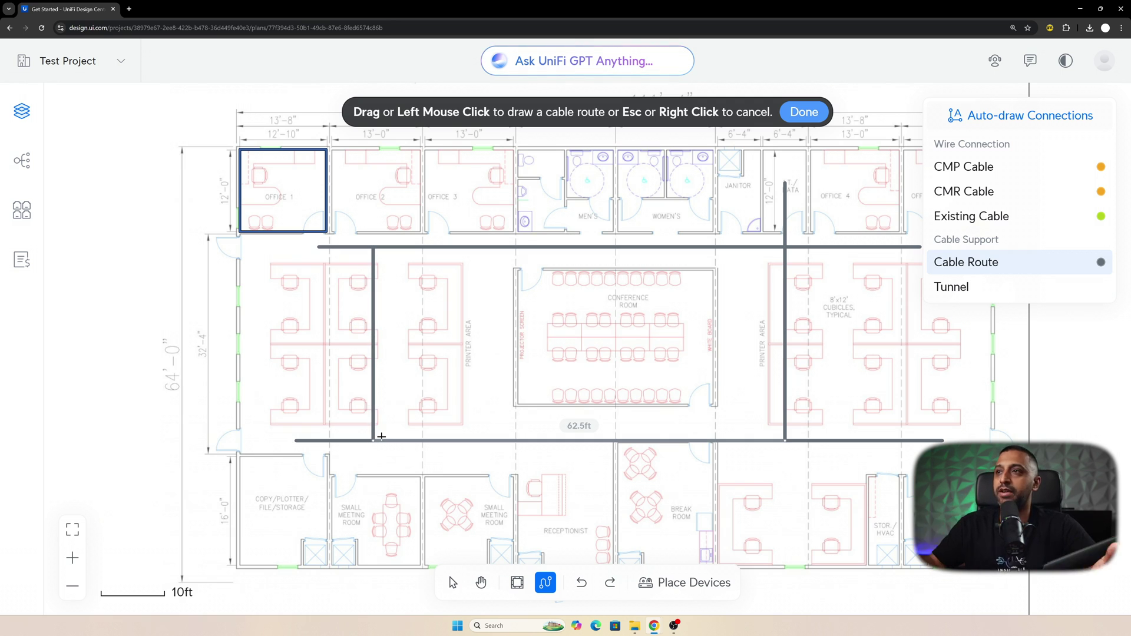
# Step: Place two E7 access points in the left and right cubicle areas
pyautogui.press('p')
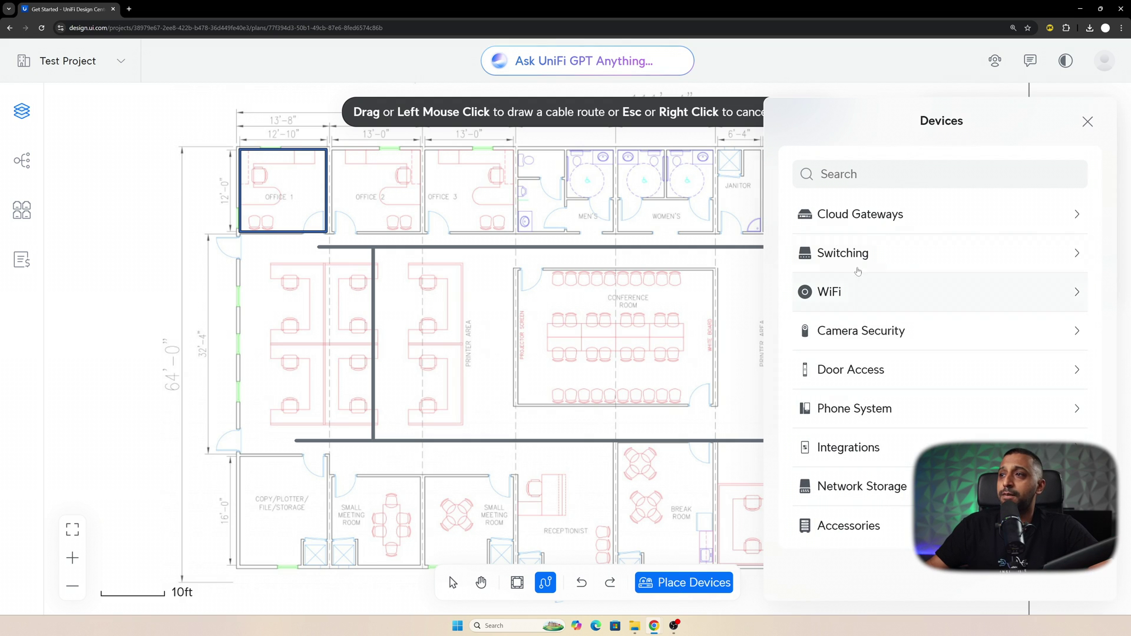
pyautogui.click(862, 293)
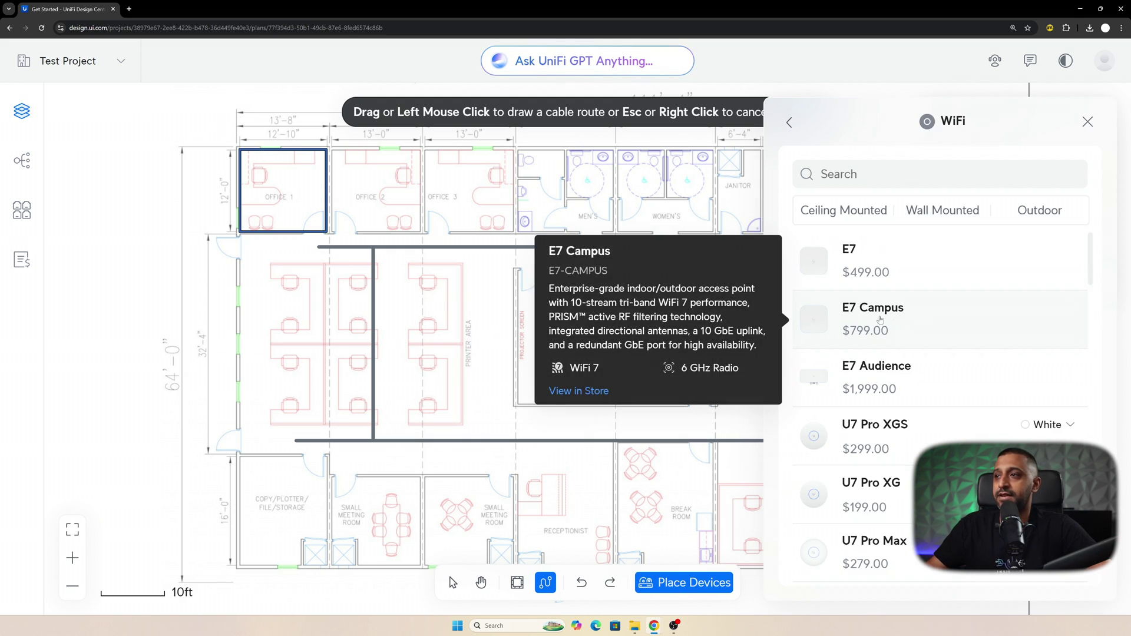
pyautogui.click(887, 253)
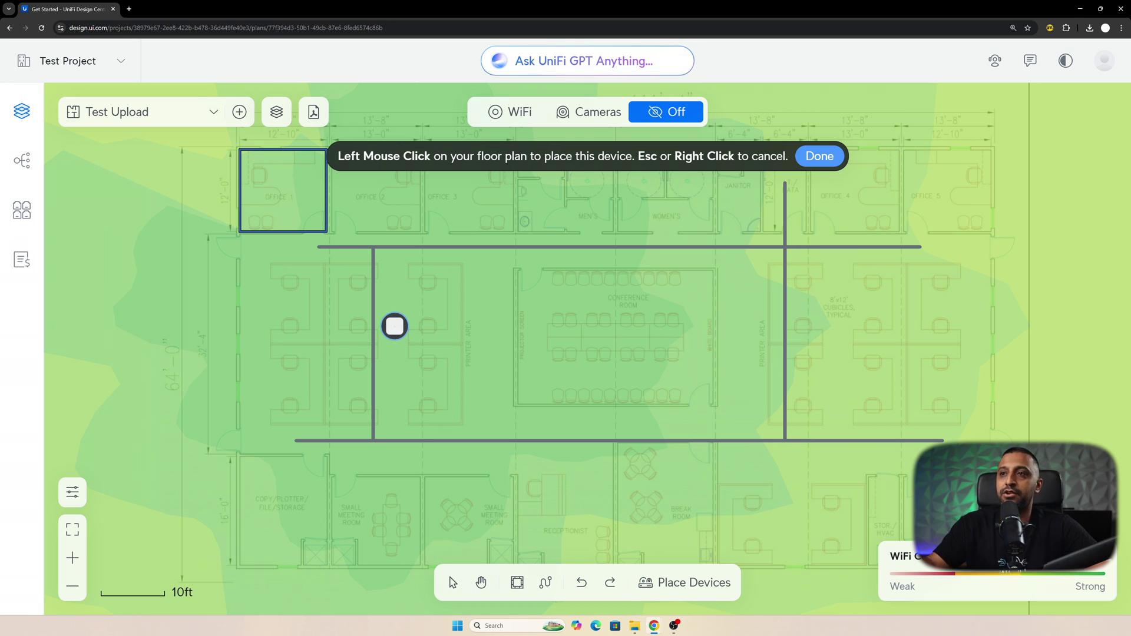
pyautogui.click(348, 331)
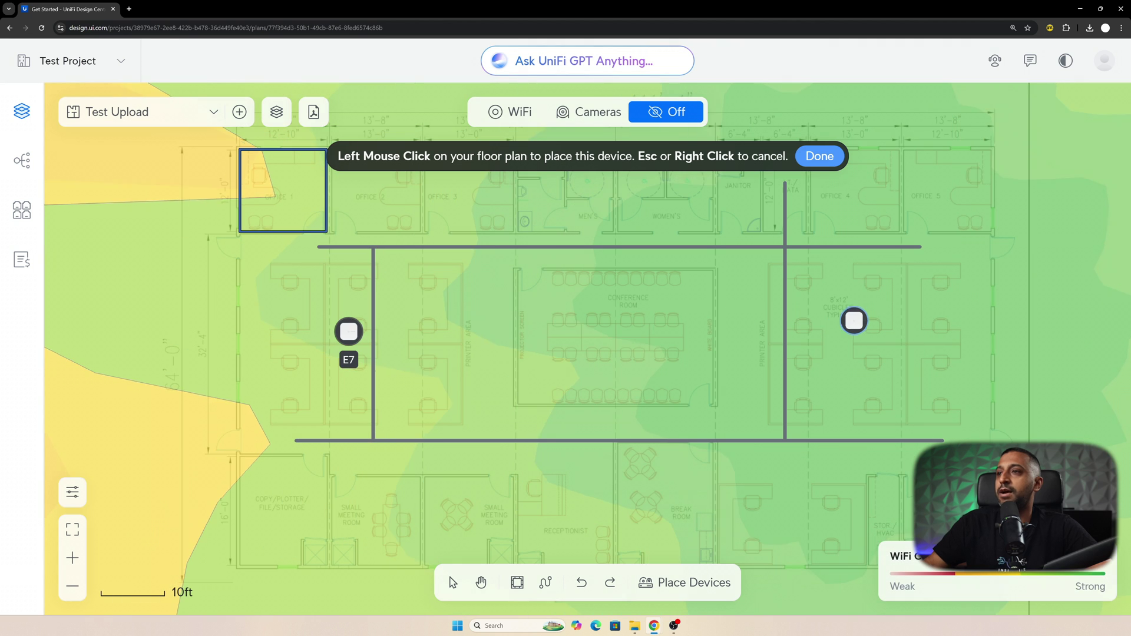
pyautogui.click(851, 324)
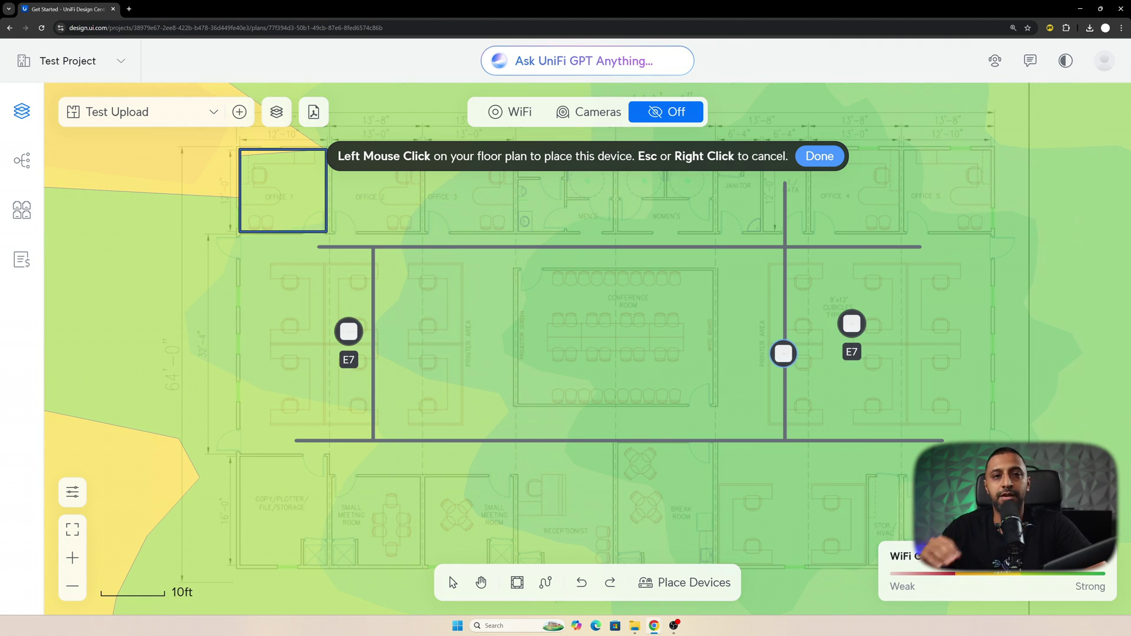
pyautogui.press('Escape')
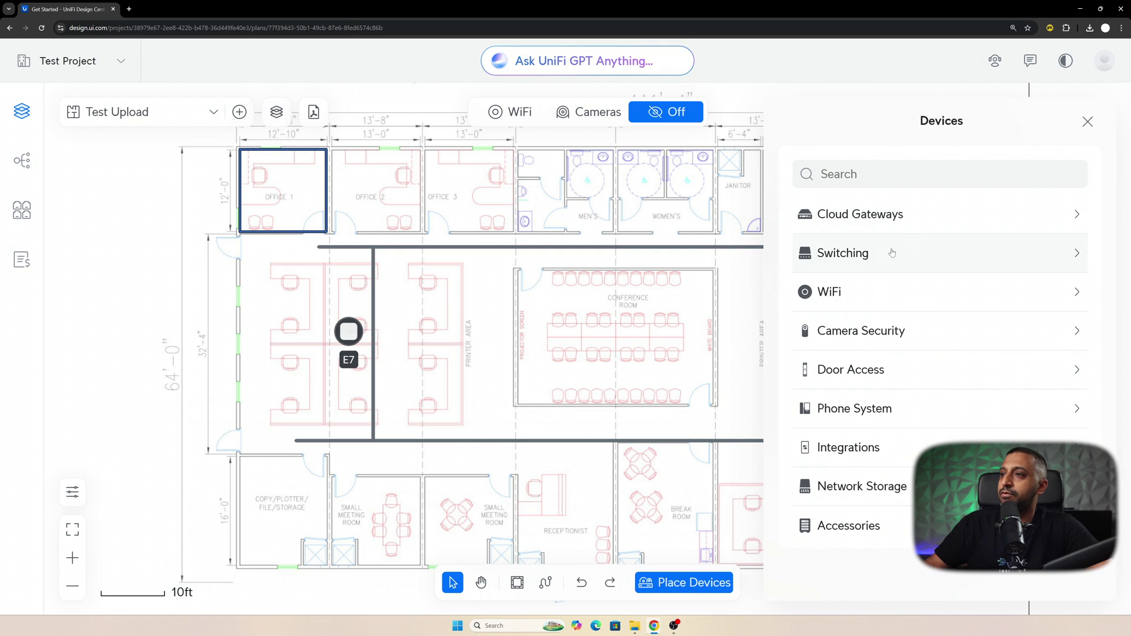
# Step: Place an AI Pro camera beside the break room, aimed down-left toward reception
pyautogui.click(847, 340)
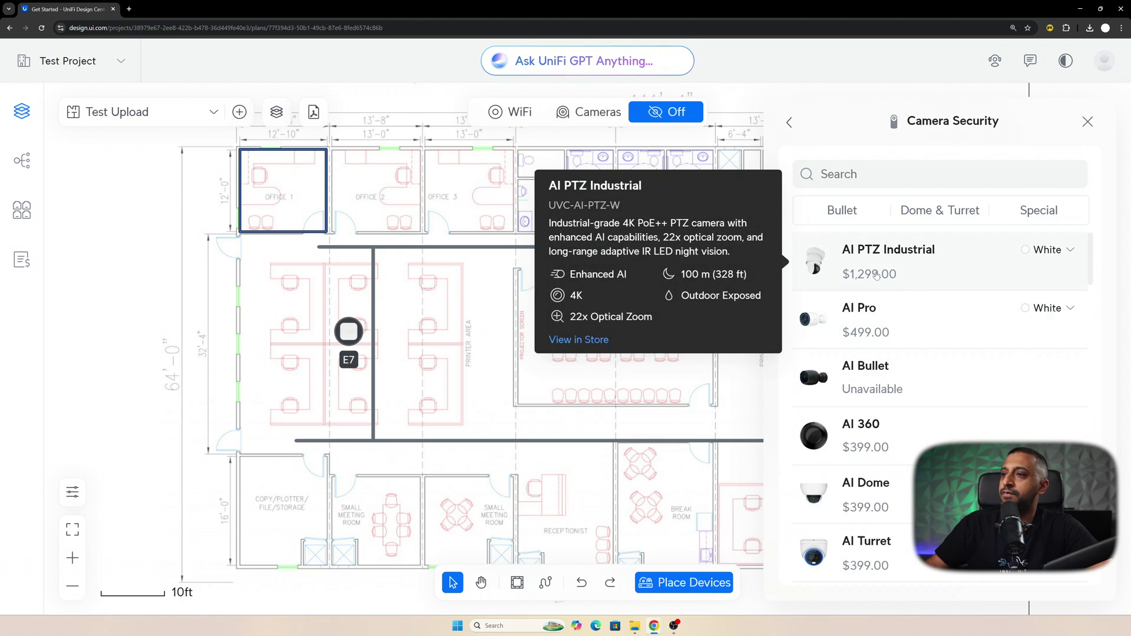
pyautogui.click(839, 331)
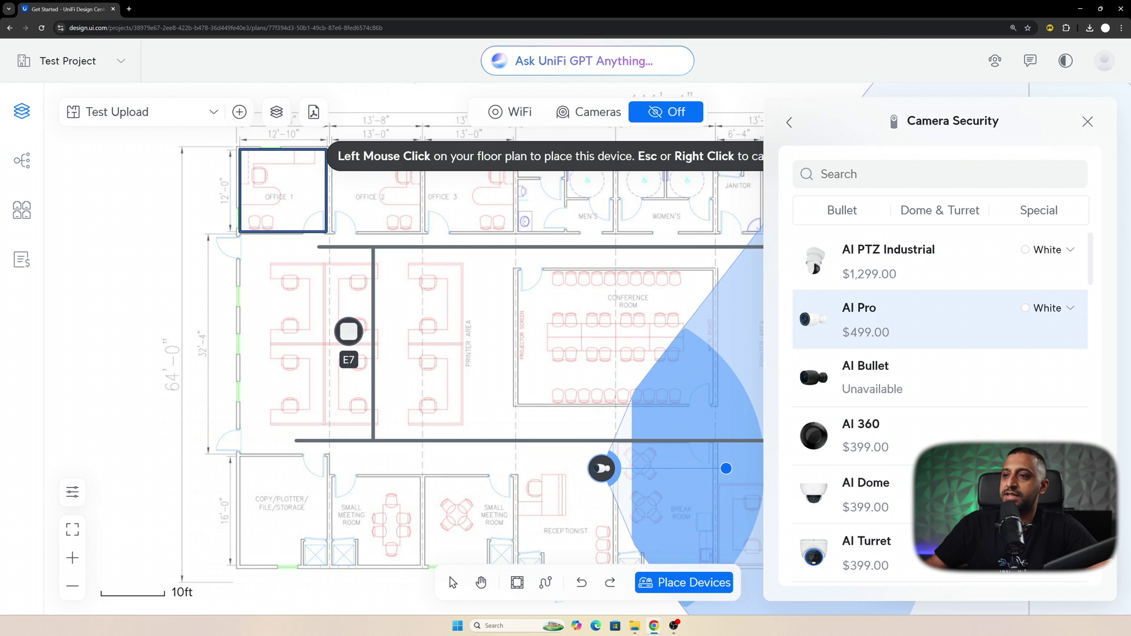
pyautogui.click(587, 468)
pyautogui.press('Escape')
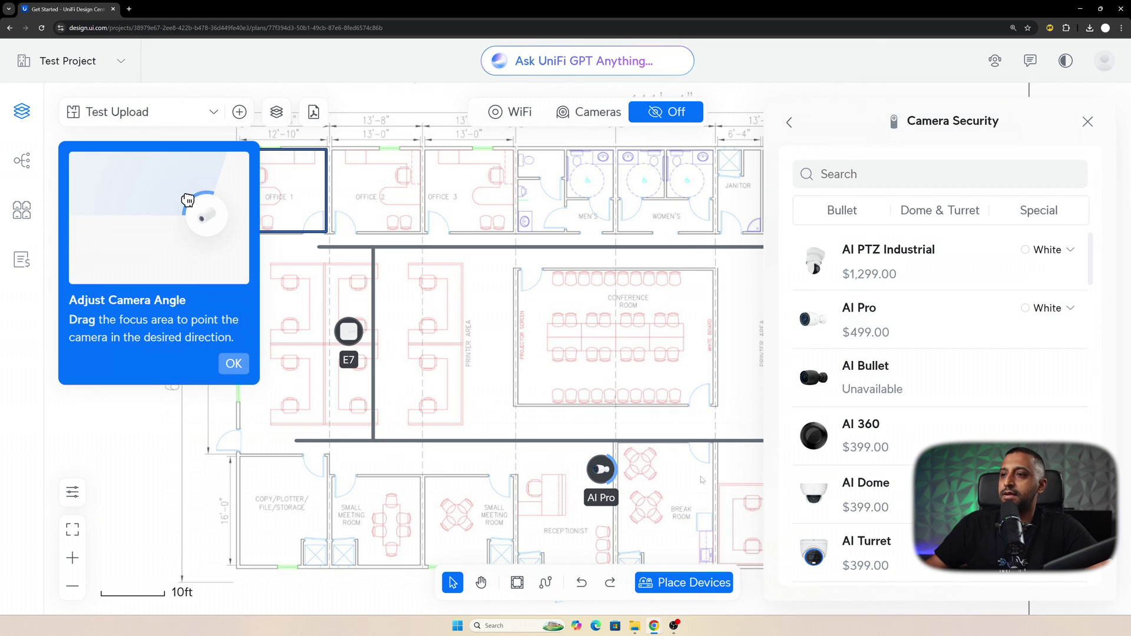
pyautogui.click(601, 470)
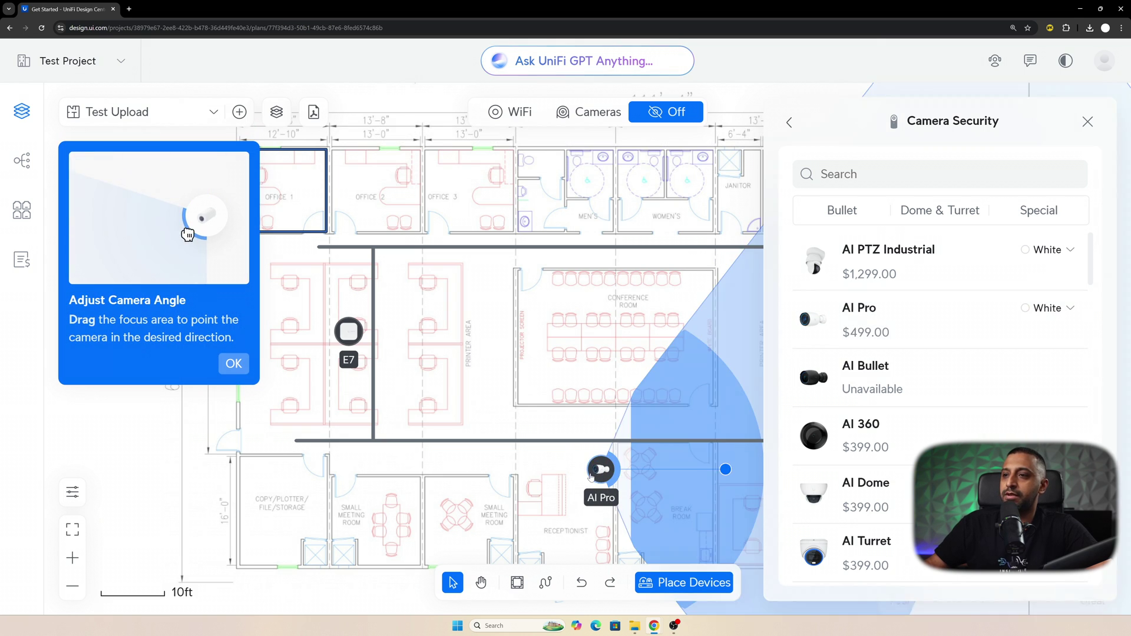
pyautogui.moveTo(726, 469); pyautogui.dragTo(573, 524)
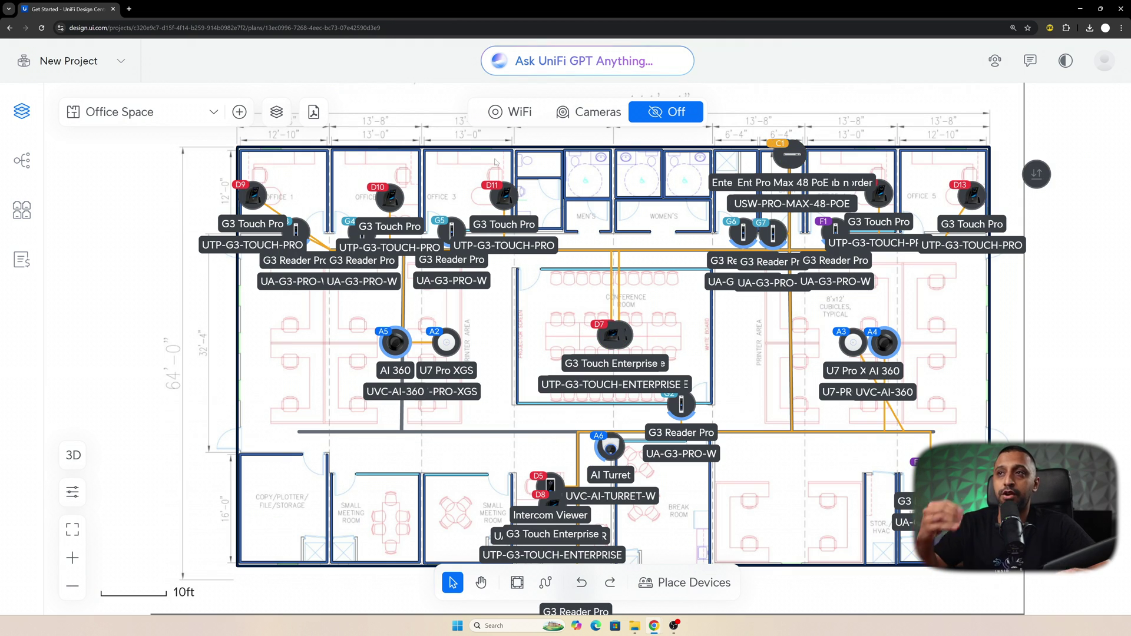
# Step: Show the WiFi heatmap and nudge access points A2 and A3 to new spots
pyautogui.click(510, 118)
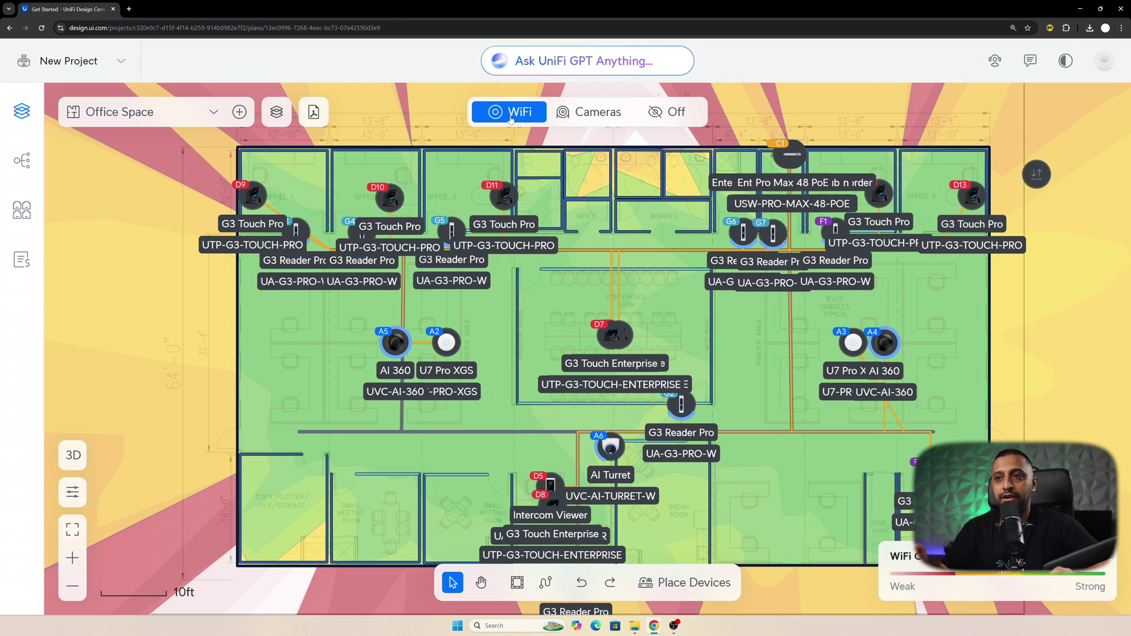
pyautogui.moveTo(441, 346)
pyautogui.mouseDown()
pyautogui.moveTo(285, 250)
pyautogui.moveTo(318, 217)
pyautogui.moveTo(374, 217)
pyautogui.moveTo(378, 194)
pyautogui.moveTo(451, 193)
pyautogui.moveTo(376, 313)
pyautogui.moveTo(435, 340)
pyautogui.mouseUp()
pyautogui.moveTo(853, 343)
pyautogui.mouseDown()
pyautogui.moveTo(766, 330)
pyautogui.moveTo(760, 348)
pyautogui.moveTo(839, 343)
pyautogui.mouseUp()
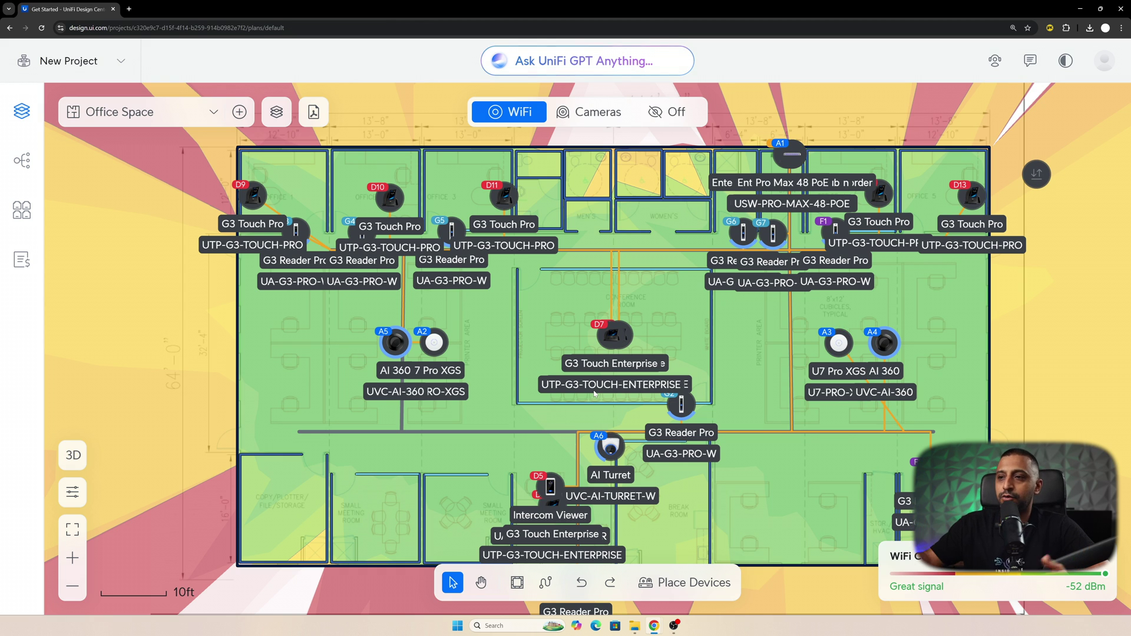
pyautogui.click(545, 583)
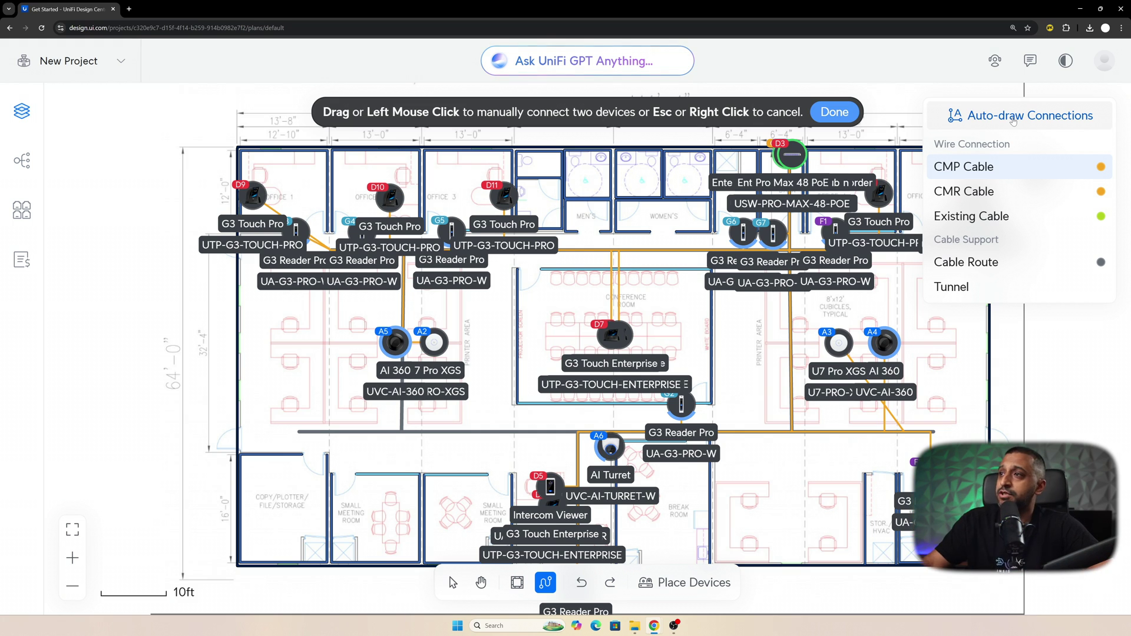
# Step: Auto-draw cable connections without the Door Hub, keeping Reader Pro on the 64ft door hub
pyautogui.click(1013, 116)
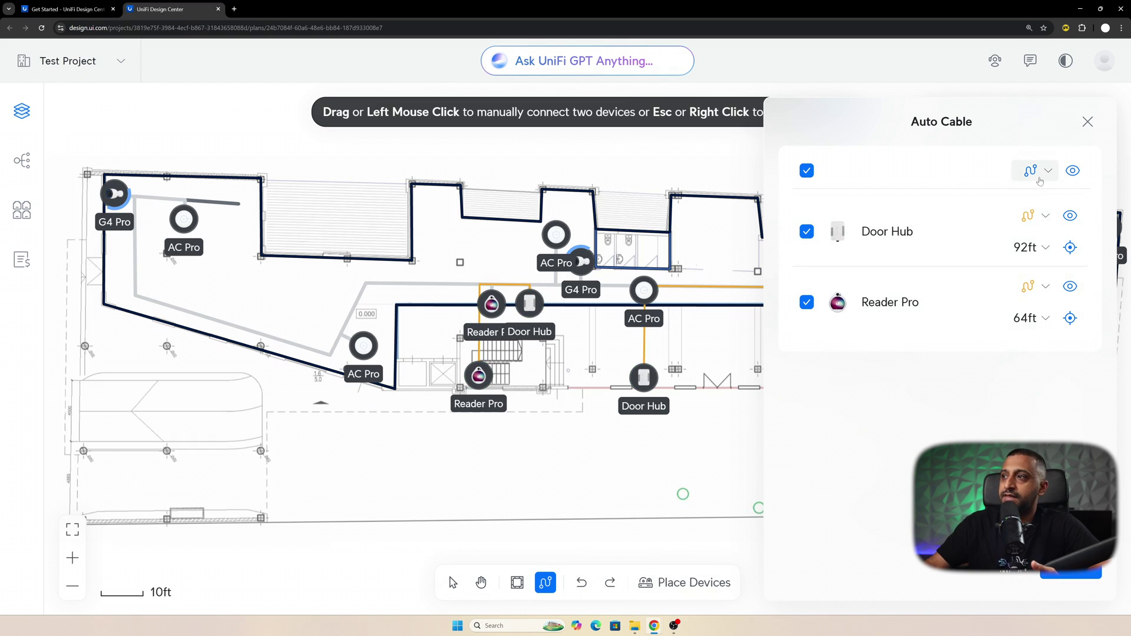
pyautogui.click(1037, 216)
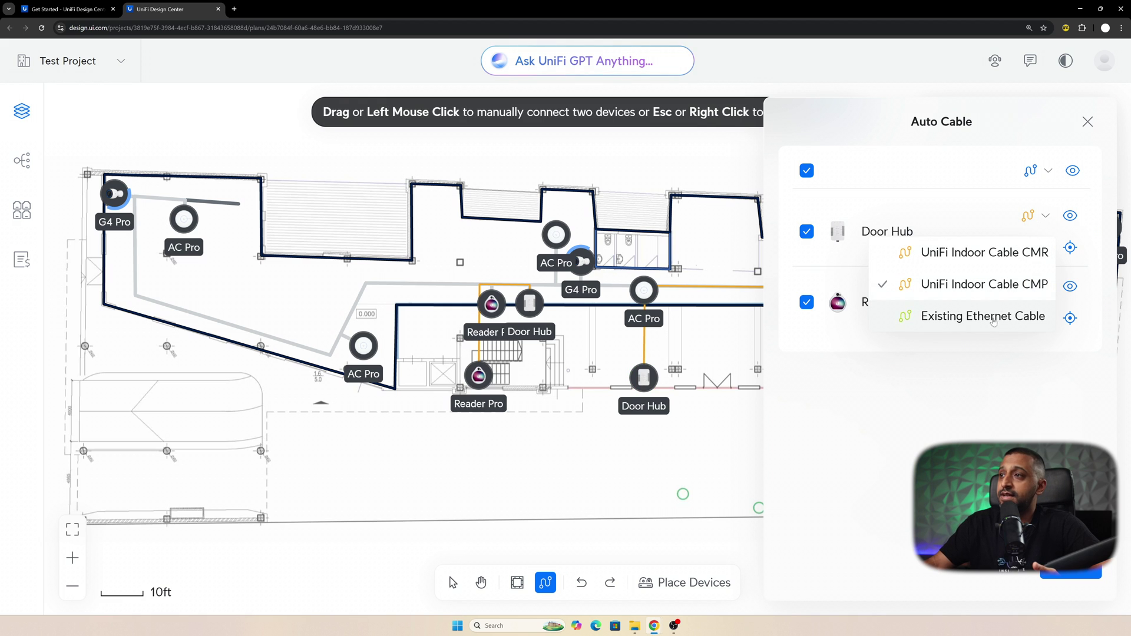
pyautogui.click(1037, 318)
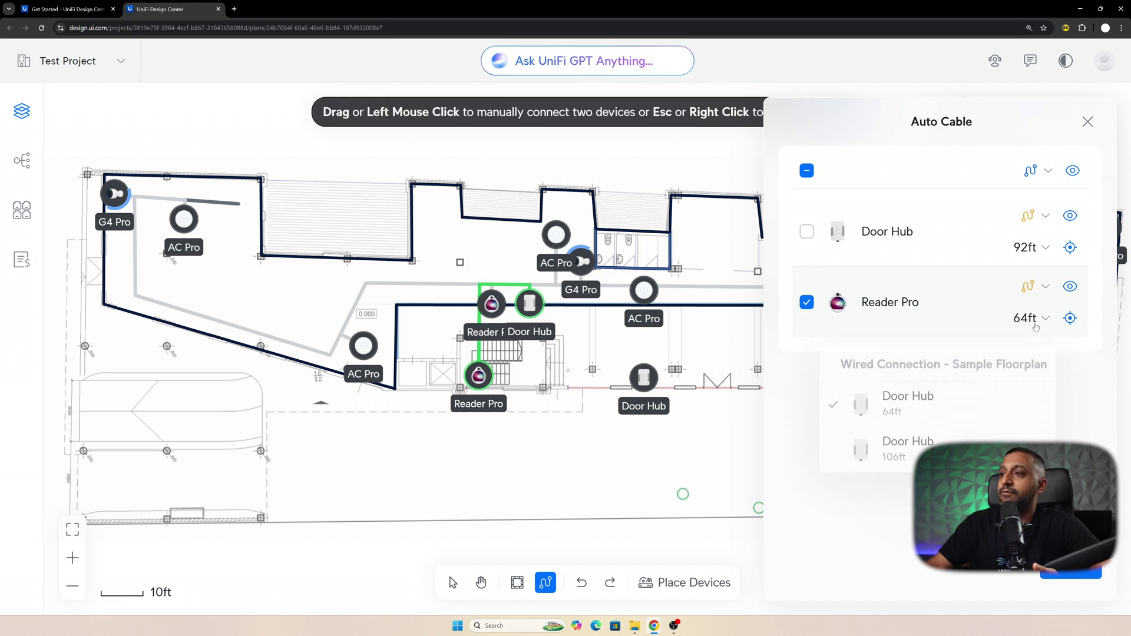
pyautogui.click(949, 439)
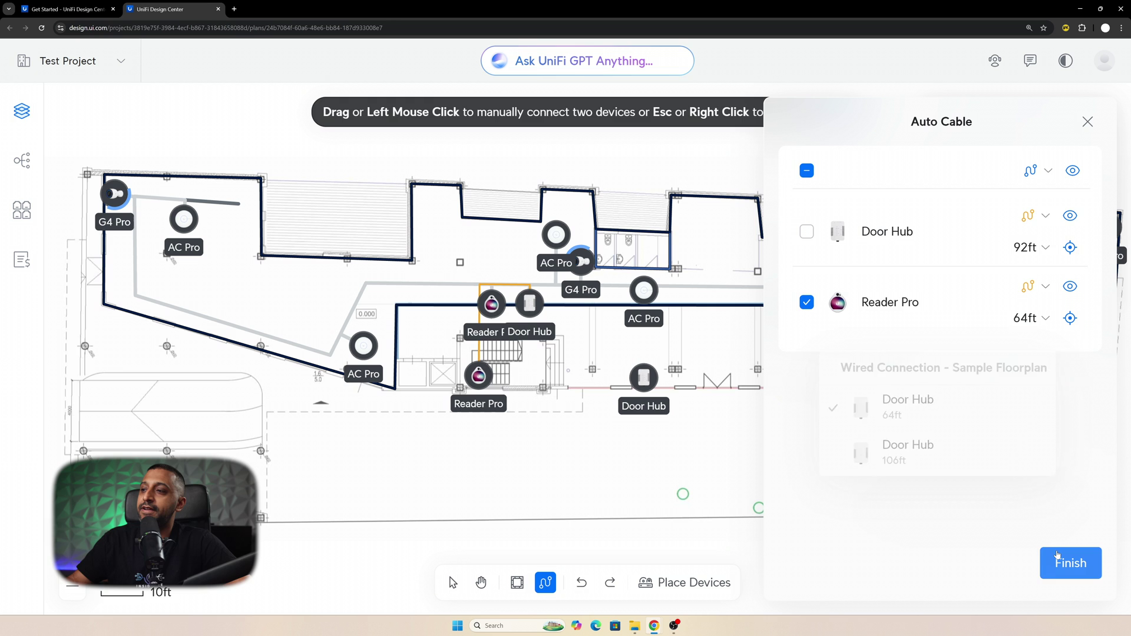
pyautogui.click(1059, 560)
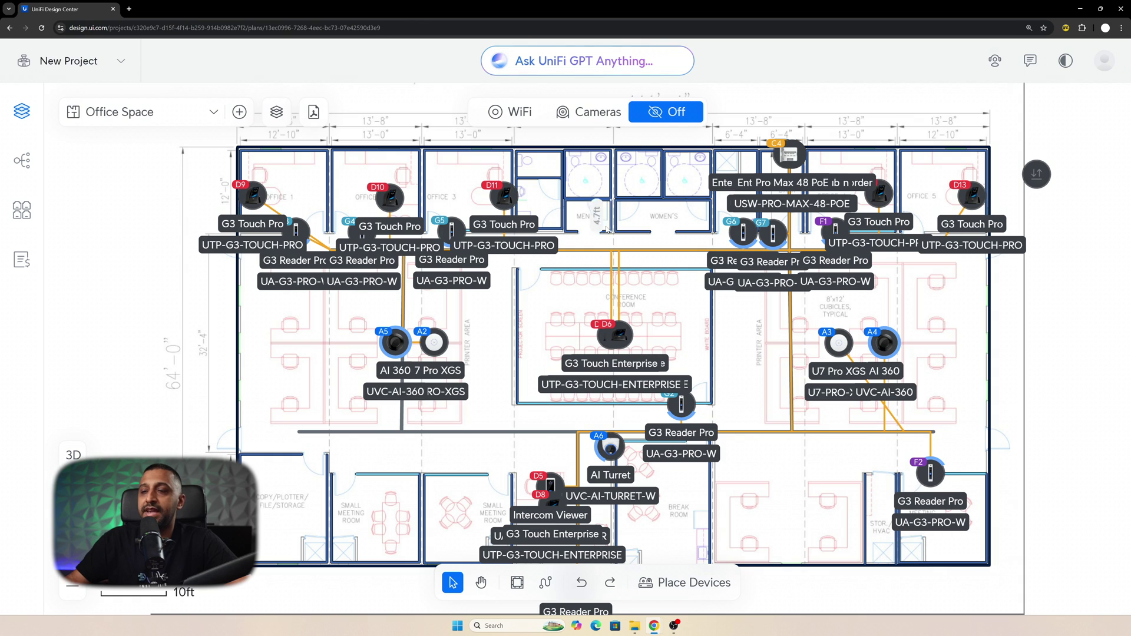
# Step: Inspect the cable paths of reader F2 and access point A3, then clear the selection
pyautogui.click(931, 471)
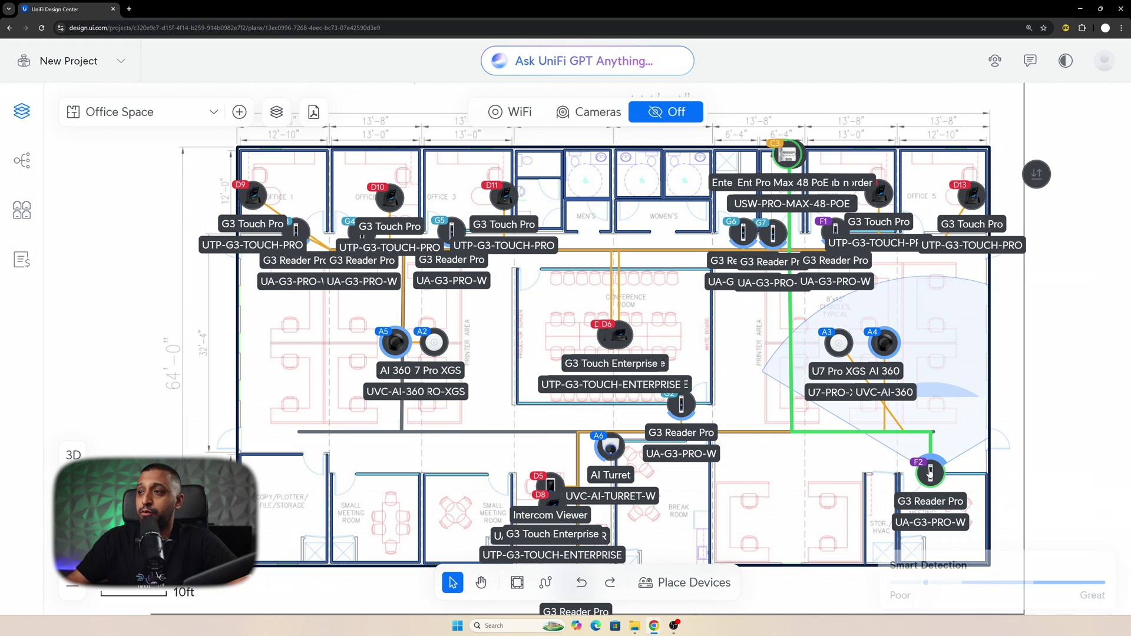
pyautogui.click(835, 343)
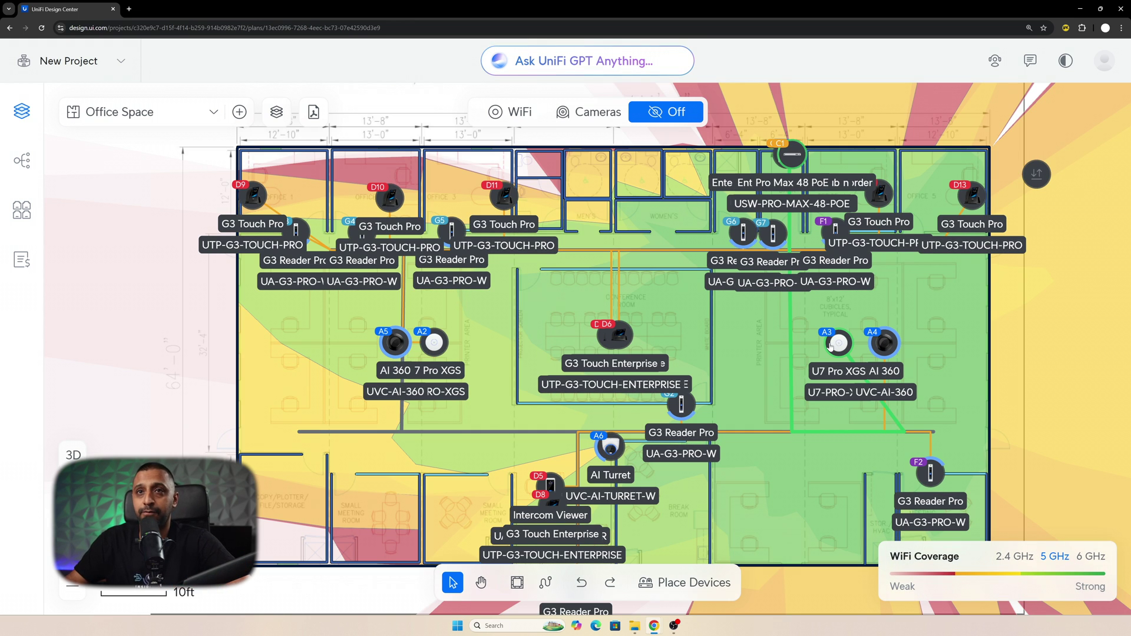
pyautogui.click(141, 182)
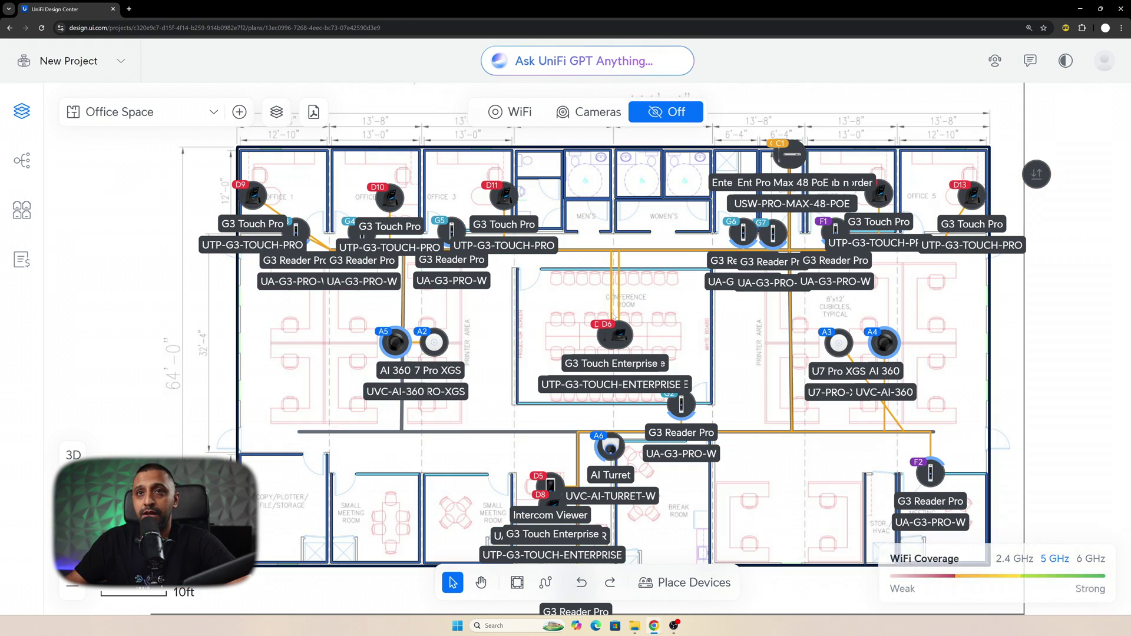
# Step: Open the Topology view and its per-device Ports overview
pyautogui.click(24, 161)
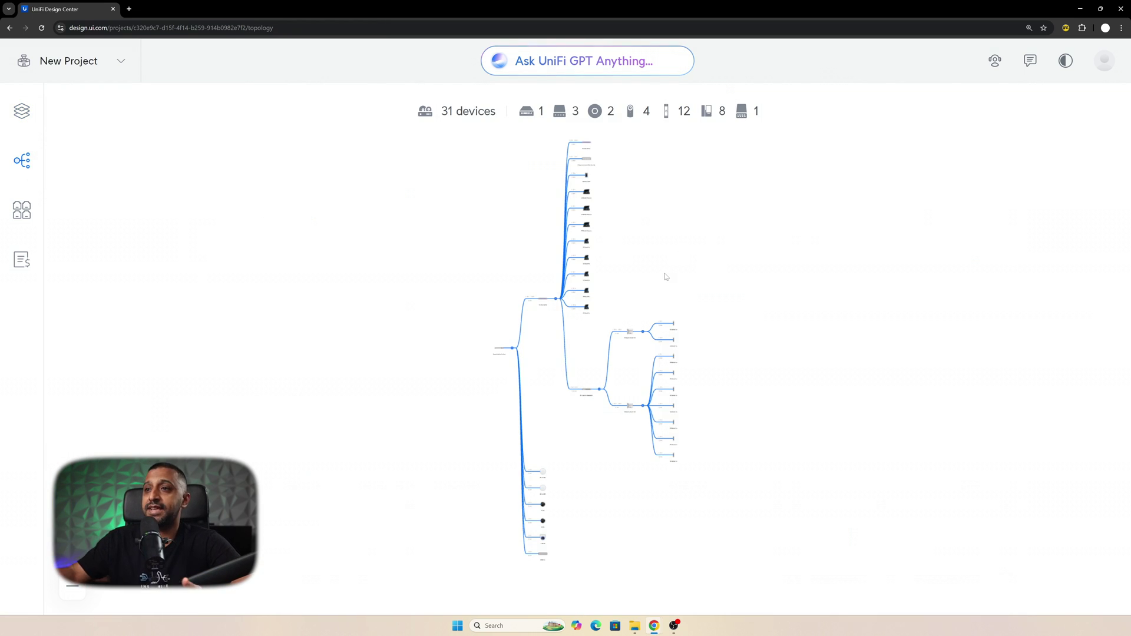
pyautogui.click(17, 213)
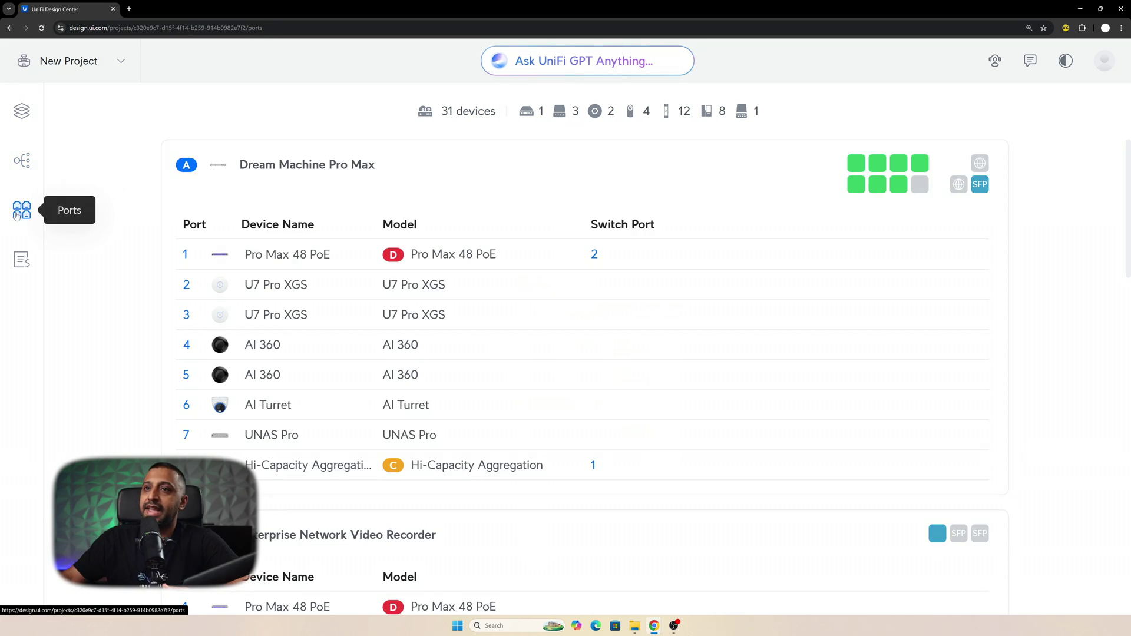
pyautogui.scroll(-4, 419, 353)
pyautogui.scroll(3, 418, 355)
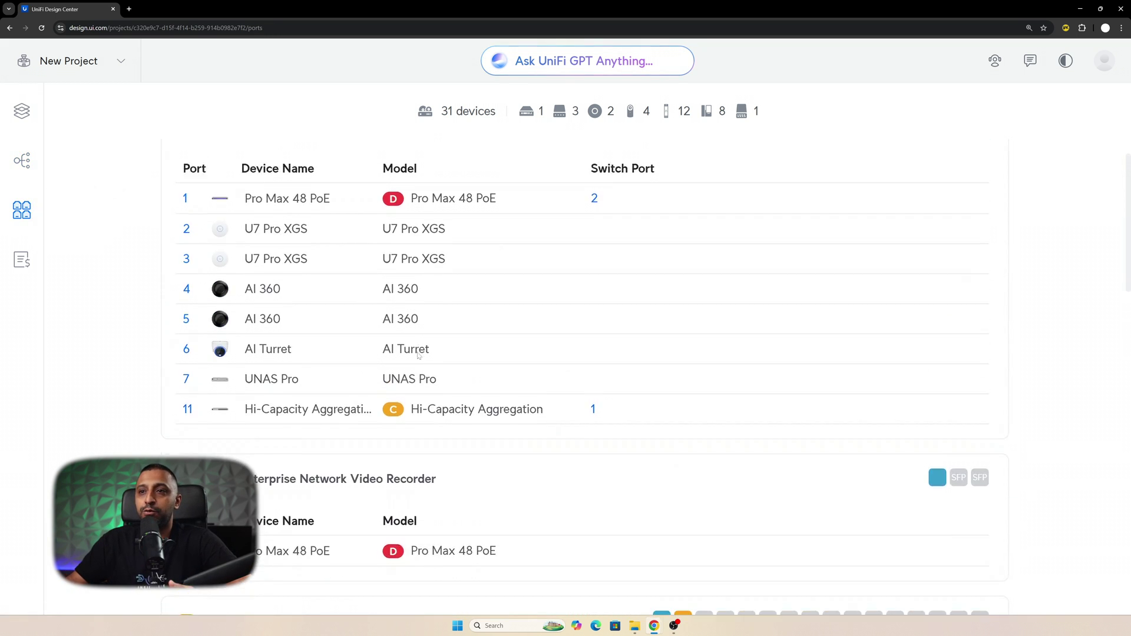
pyautogui.scroll(-4, 418, 353)
# Step: Review port settings for the Dream Machine Pro Max and Hi-Capacity Aggregation links, cancelling both
pyautogui.click(662, 411)
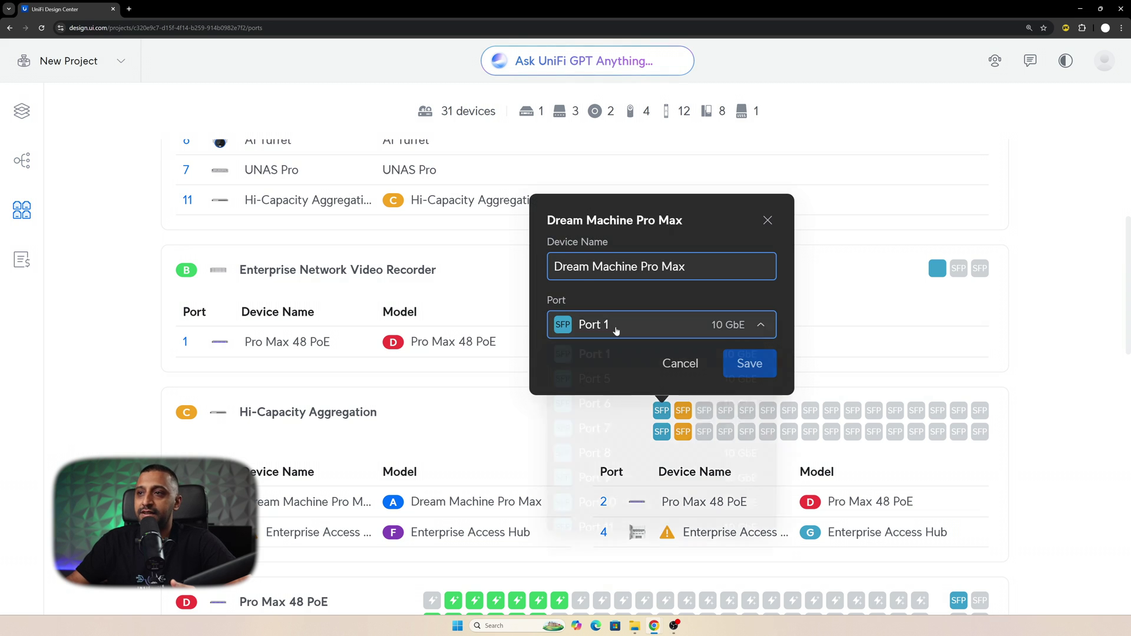
pyautogui.click(613, 324)
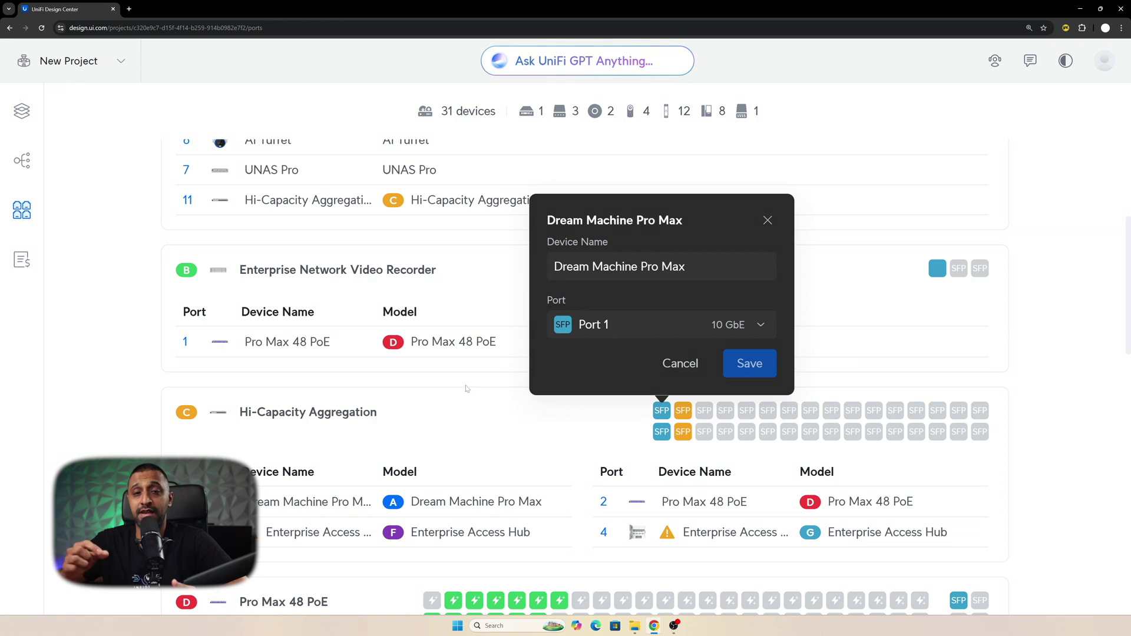
pyautogui.click(683, 366)
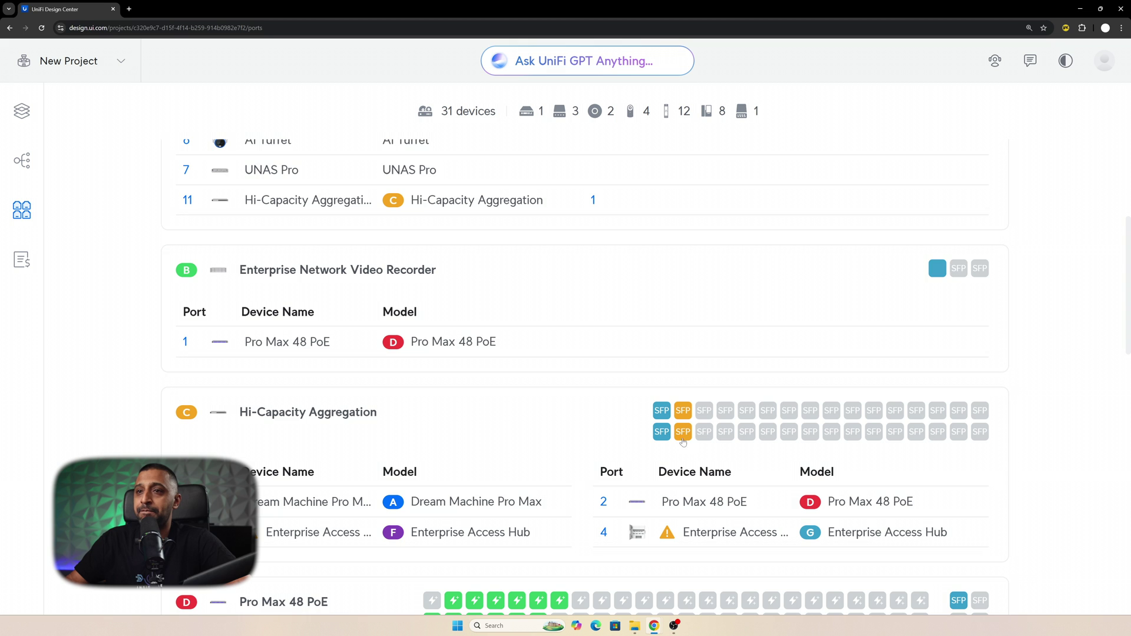
pyautogui.scroll(-3, 255, 434)
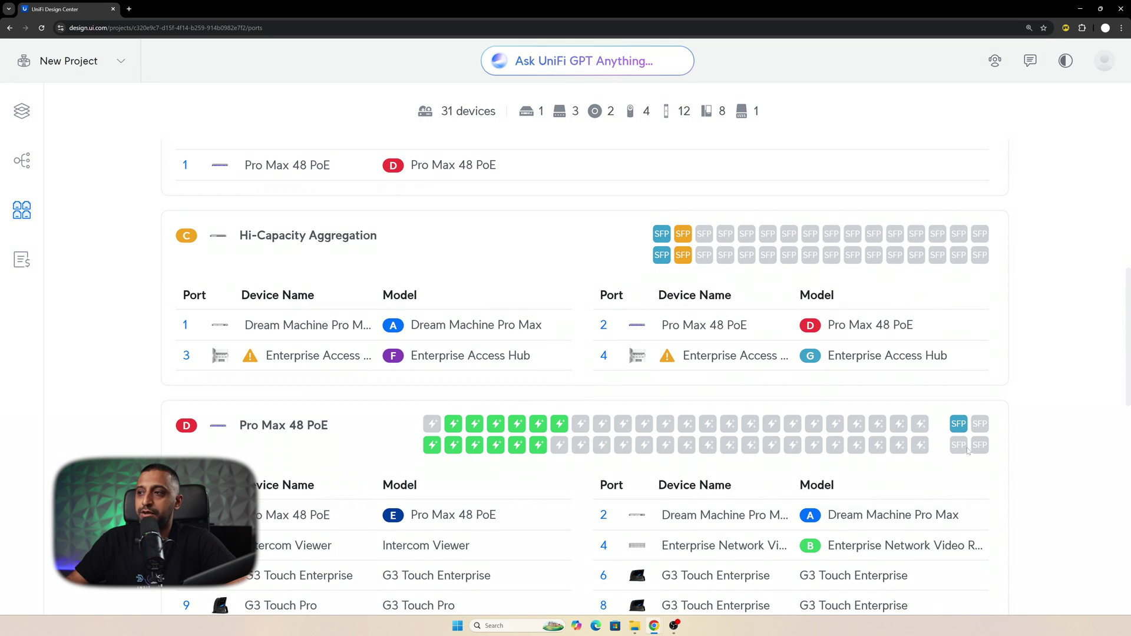
pyautogui.click(958, 424)
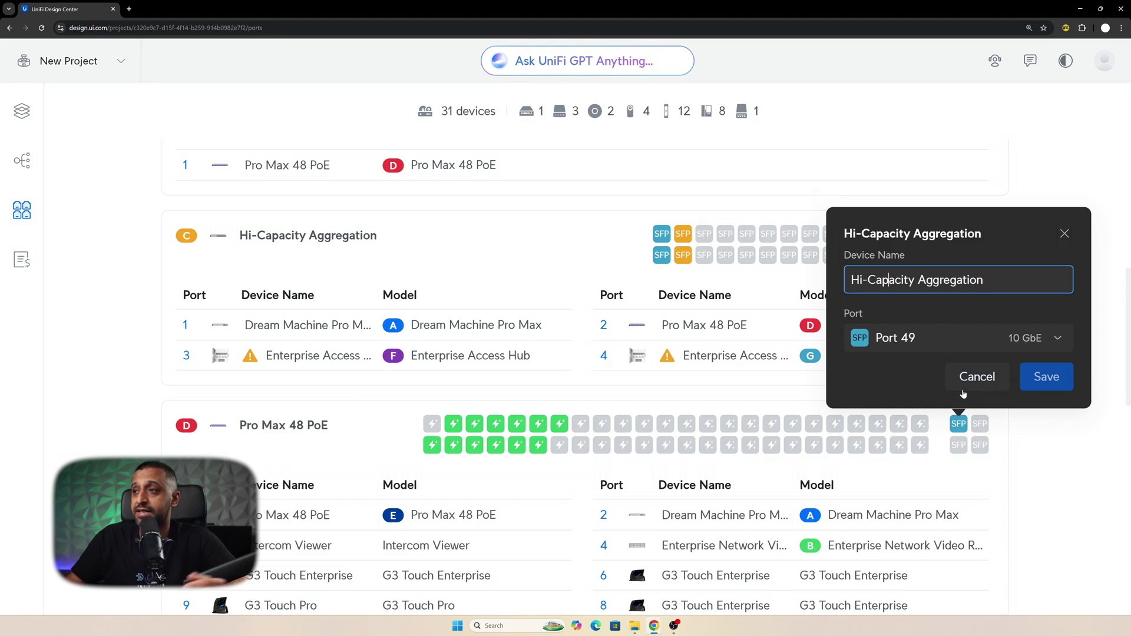
pyautogui.click(976, 377)
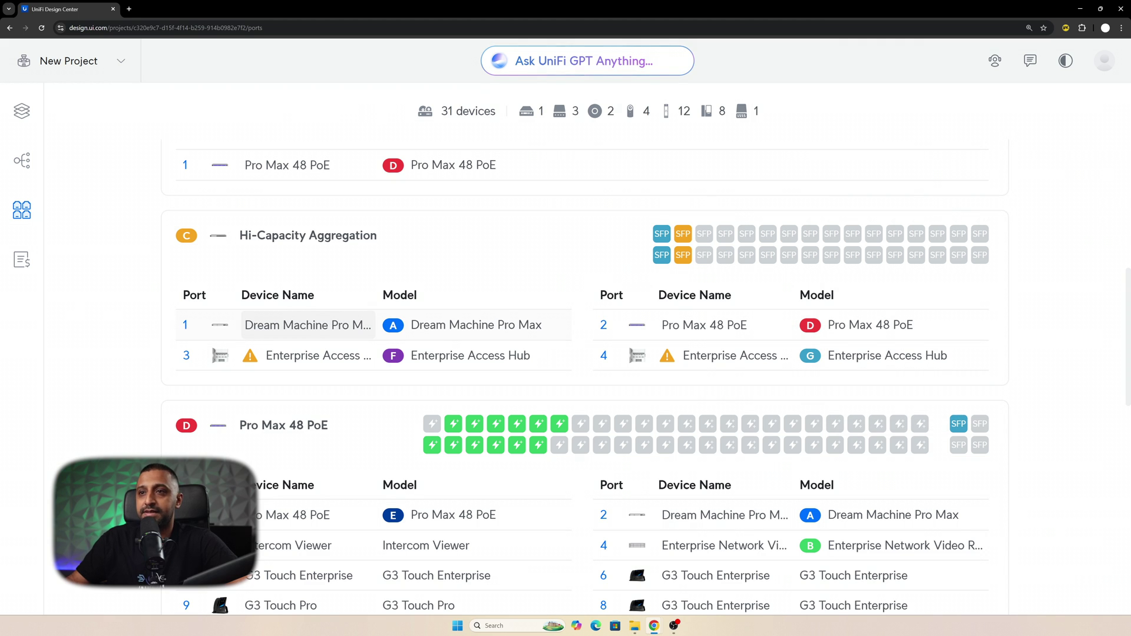
# Step: Review the materials list's cabling lengths and set Dream Machine Pro Max quantity to 2
pyautogui.click(22, 261)
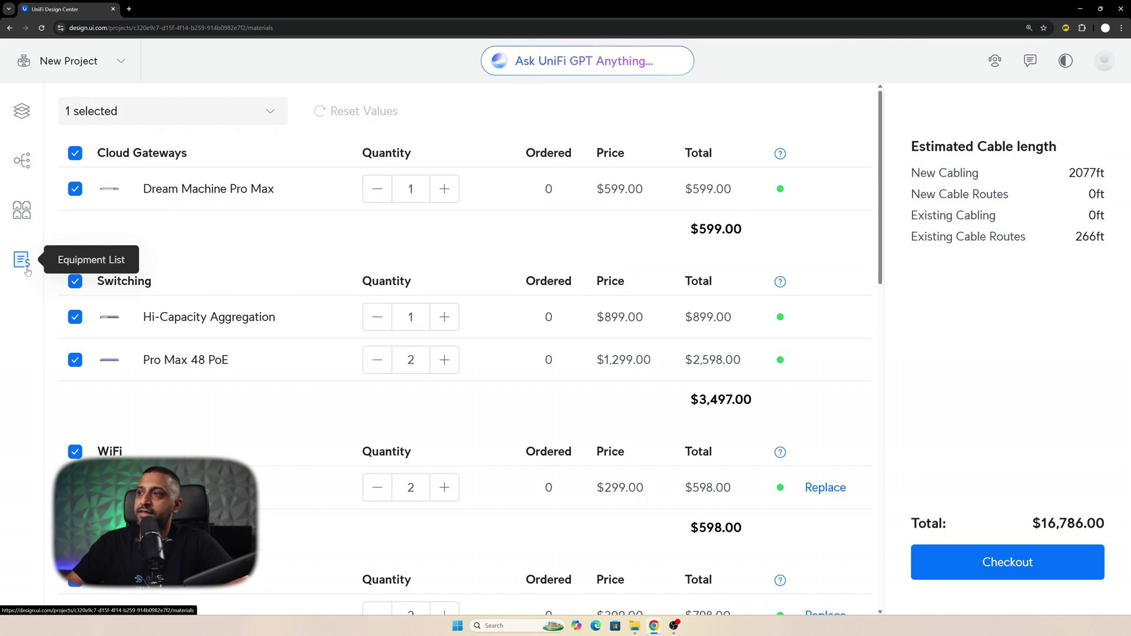
pyautogui.moveTo(931, 147); pyautogui.dragTo(1096, 173)
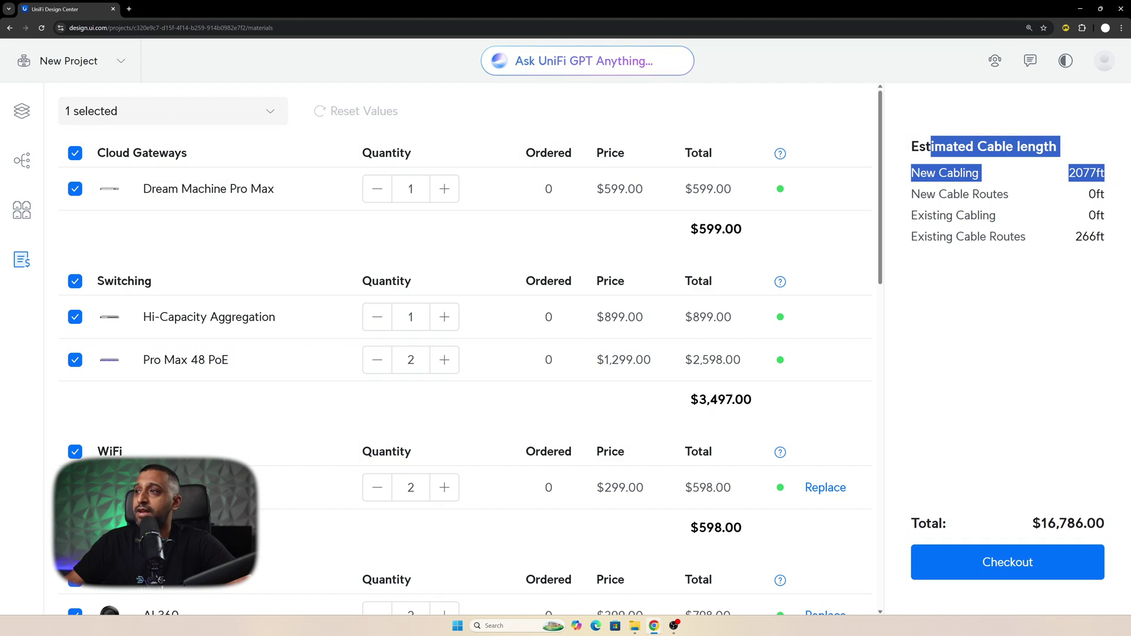
pyautogui.moveTo(928, 237); pyautogui.dragTo(1130, 241)
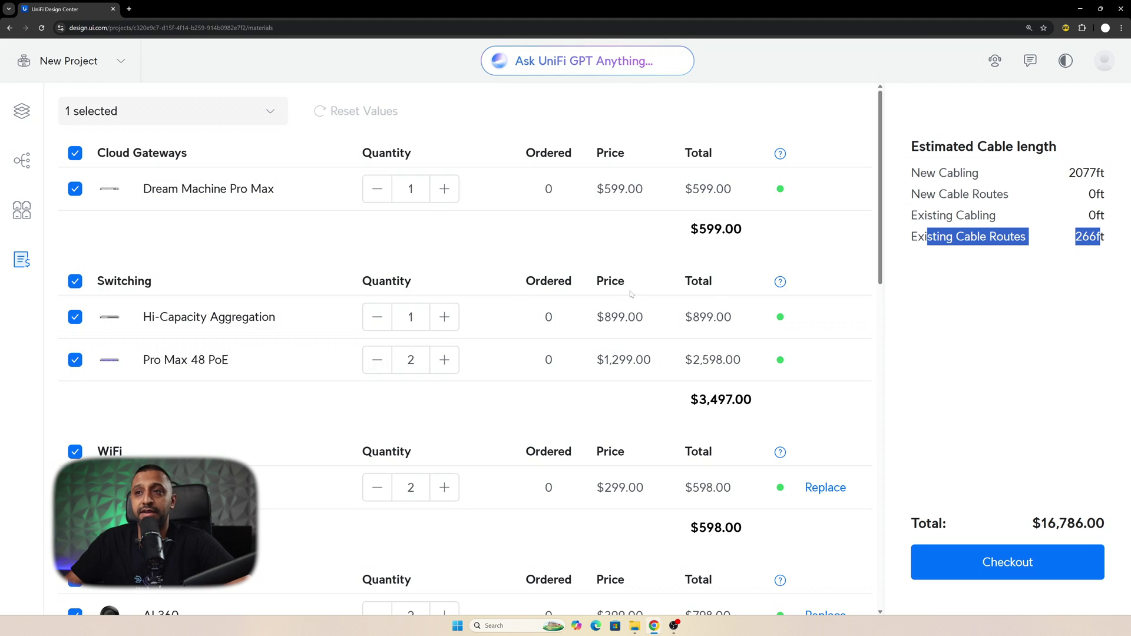
pyautogui.click(453, 198)
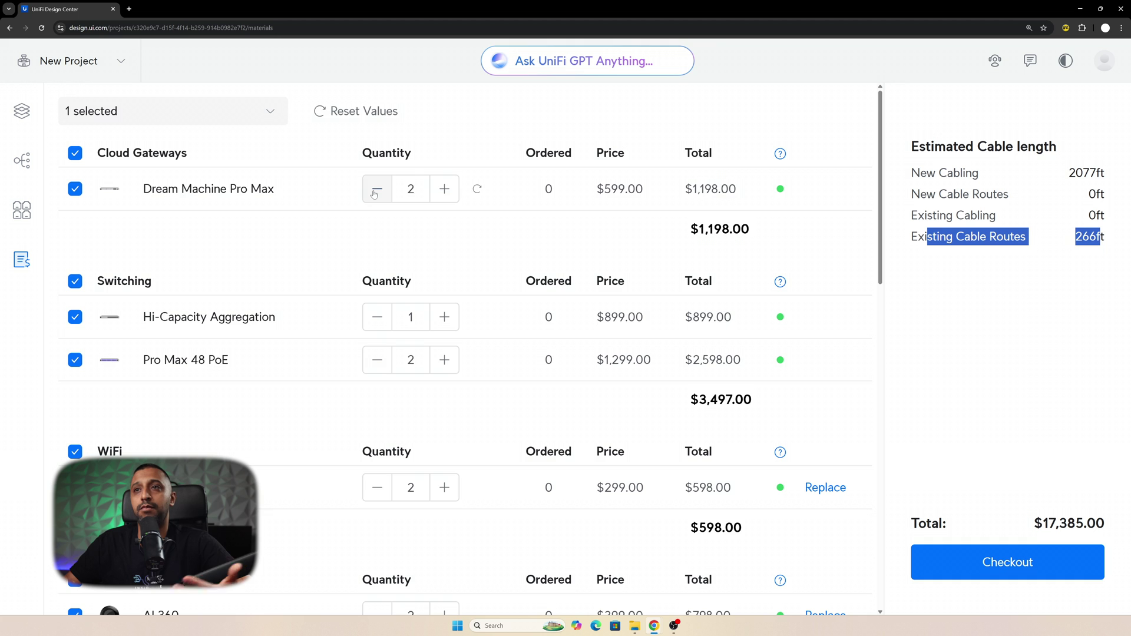
pyautogui.click(376, 190)
pyautogui.click(447, 196)
pyautogui.scroll(-2, 446, 200)
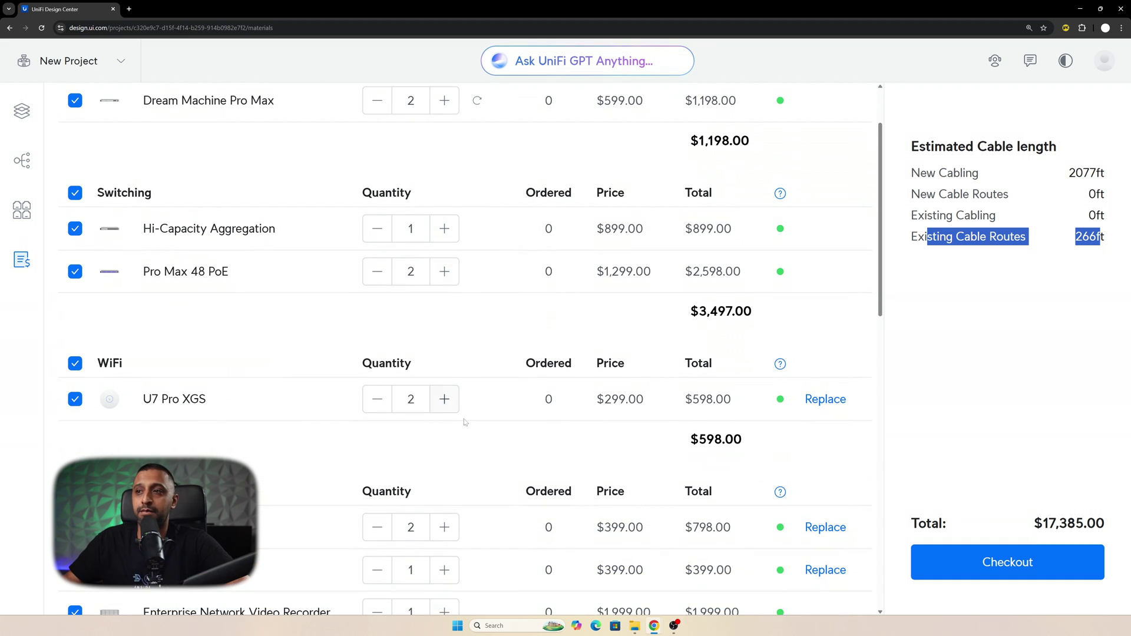
# Step: Raise U7 Pro XGS to 3, note the $17,684.00 total, and return to the floor plan
pyautogui.click(445, 403)
pyautogui.scroll(-3, 446, 412)
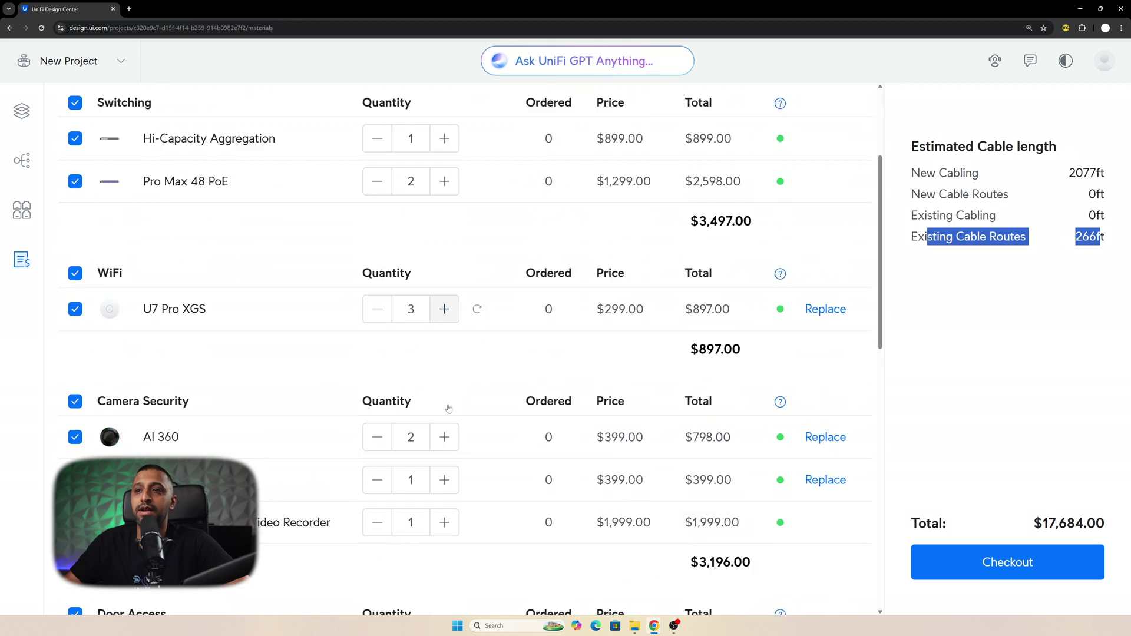
pyautogui.scroll(-2, 446, 412)
pyautogui.scroll(-10, 242, 402)
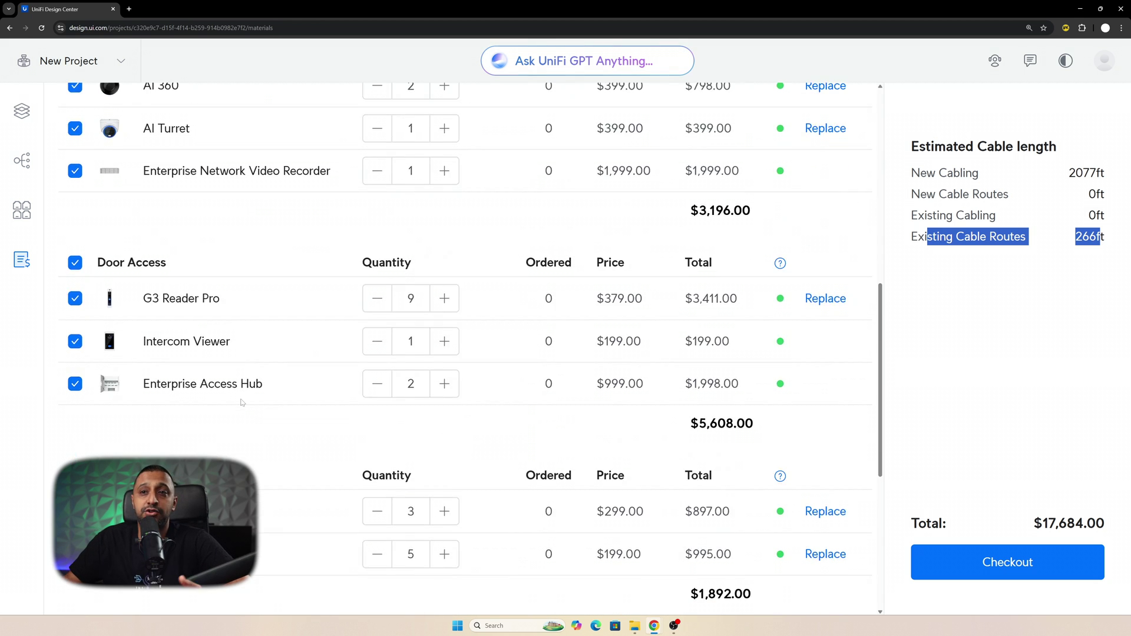
pyautogui.scroll(-3, 230, 404)
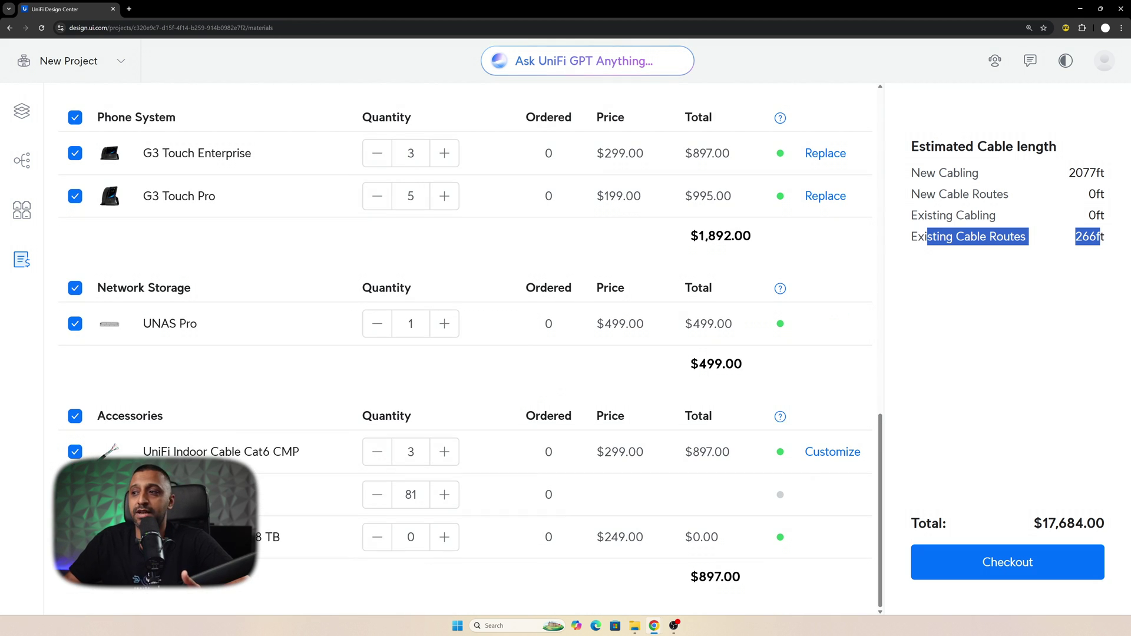
pyautogui.moveTo(1043, 524); pyautogui.dragTo(1127, 525)
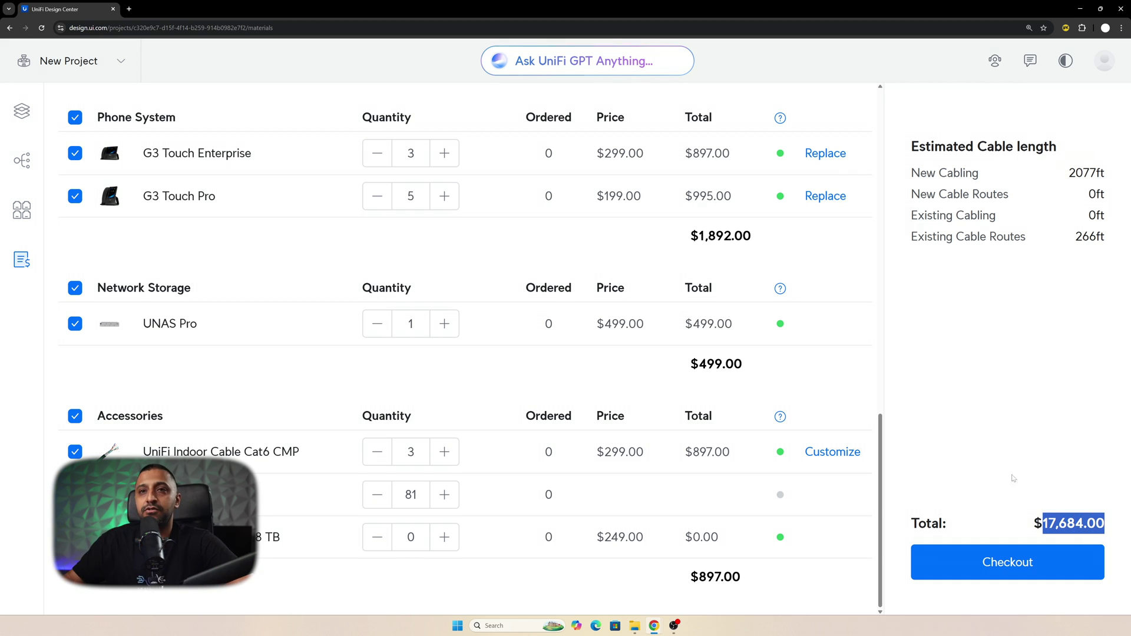
pyautogui.click(21, 111)
# Step: Upload a second floor plan named Floor 2 and confirm it appears in the floor list
pyautogui.click(213, 111)
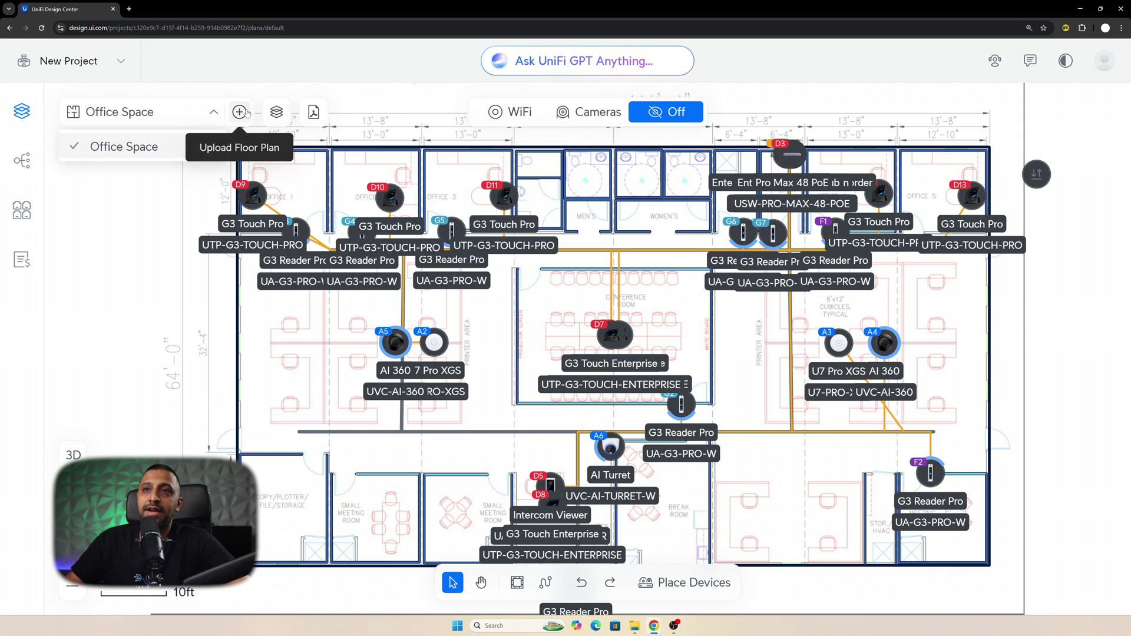
pyautogui.click(239, 112)
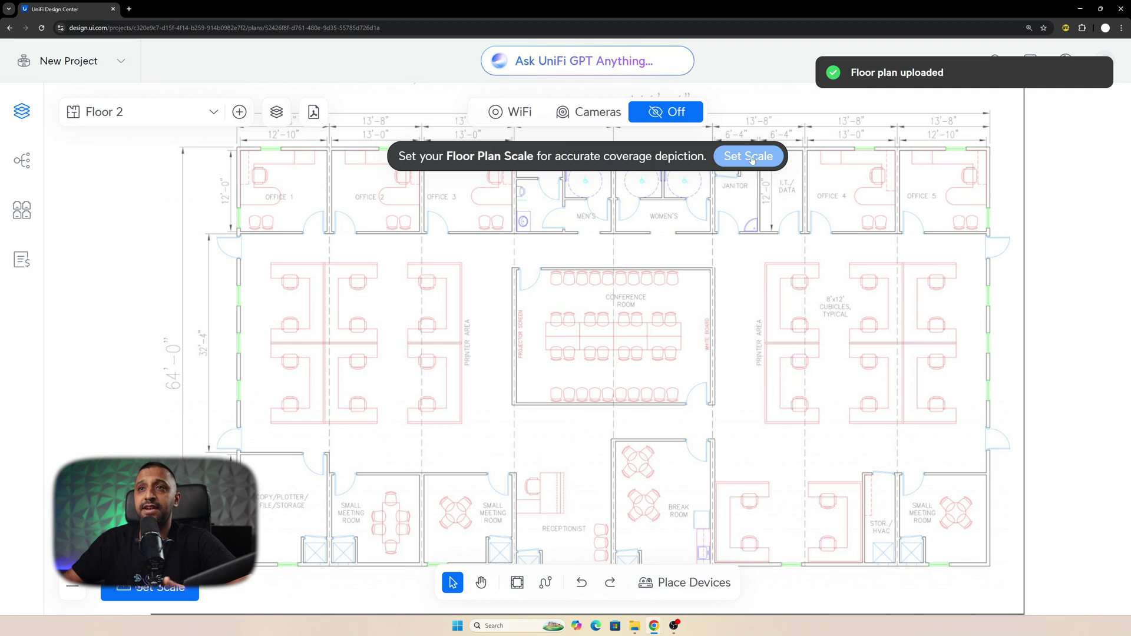
pyautogui.click(118, 112)
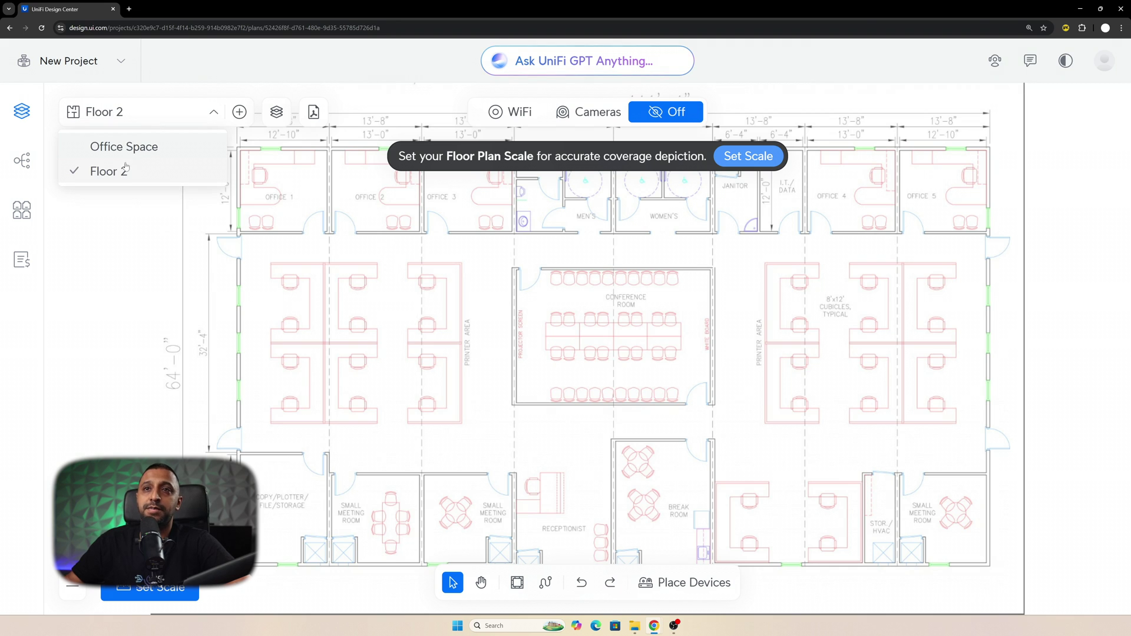
pyautogui.click(117, 197)
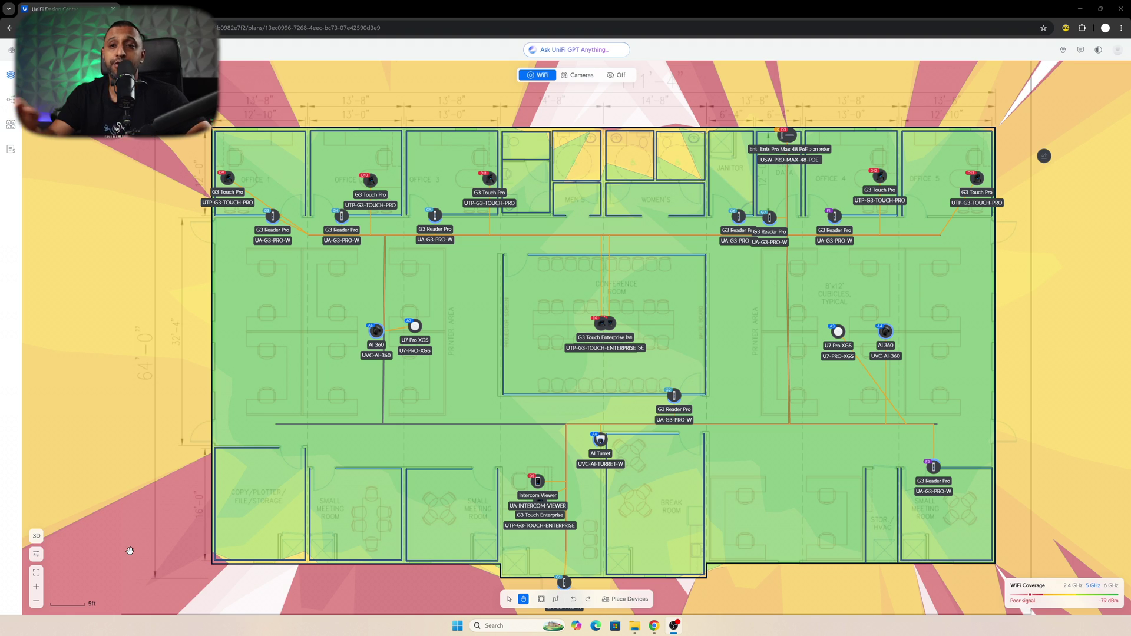
# Step: Show the office plan as a 3D model, try the Cameras overlay, then turn overlays off
pyautogui.click(36, 536)
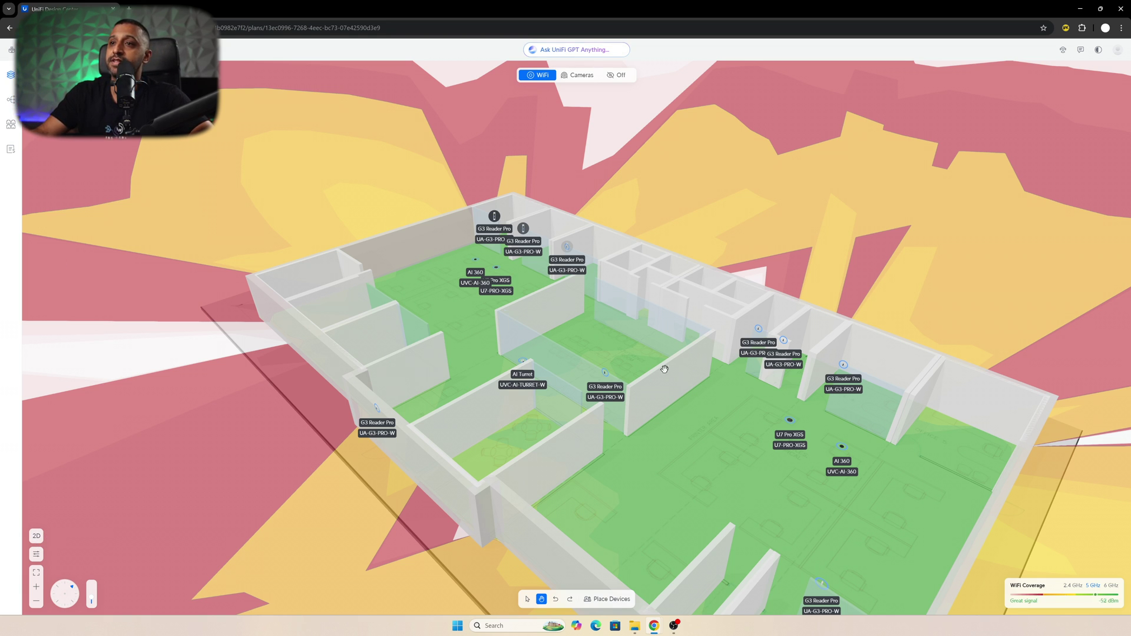
pyautogui.moveTo(813, 433); pyautogui.dragTo(669, 373)
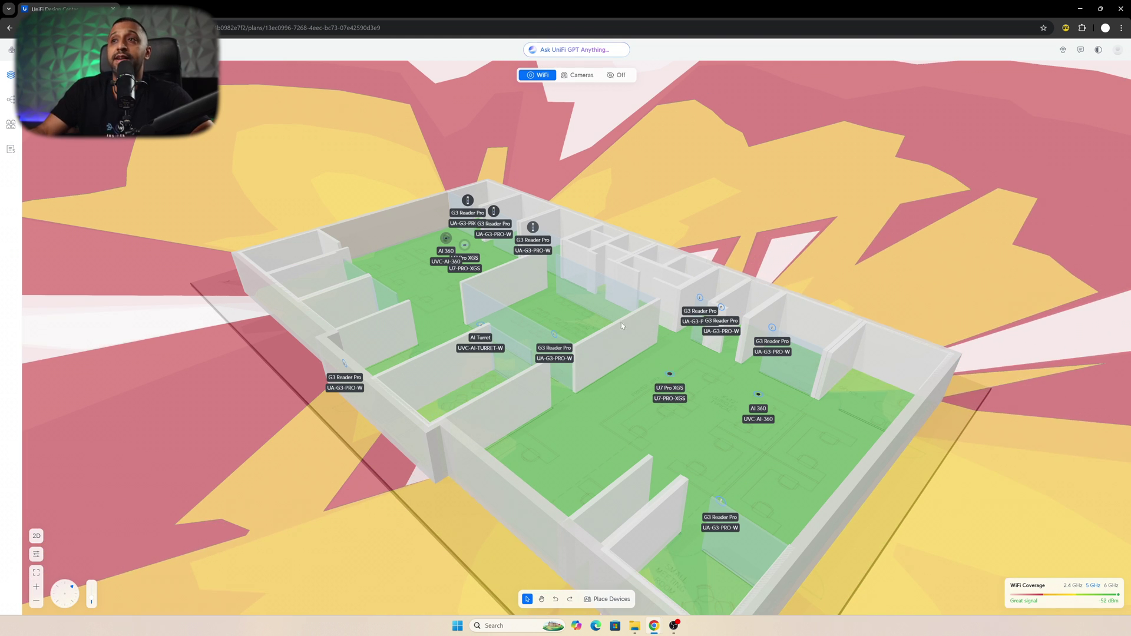
pyautogui.click(577, 77)
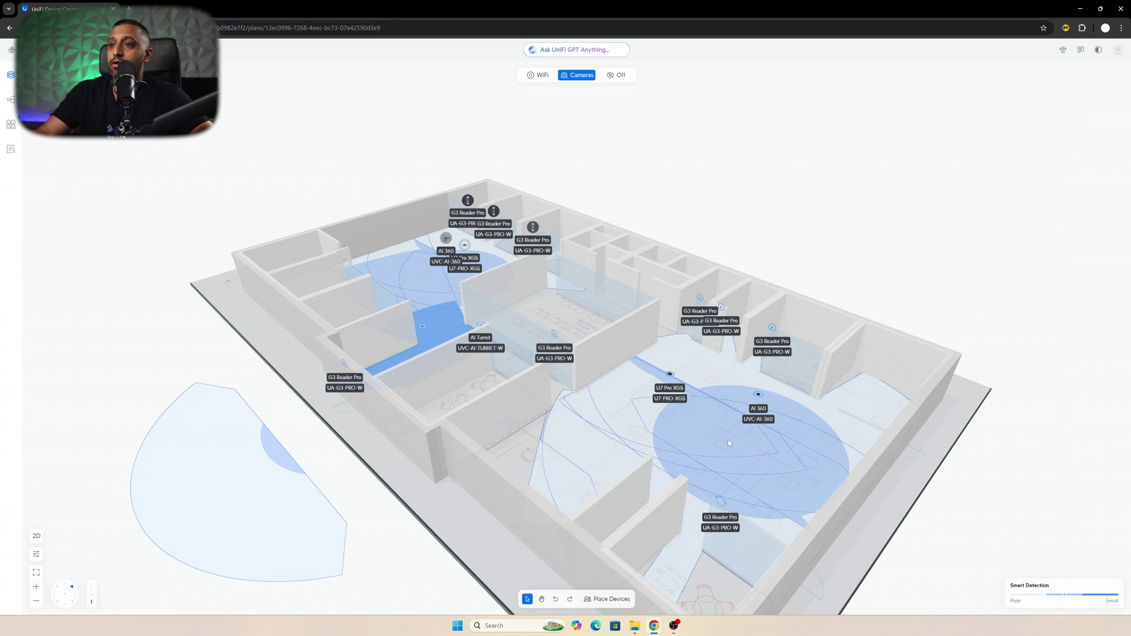
pyautogui.moveTo(758, 393); pyautogui.dragTo(732, 449)
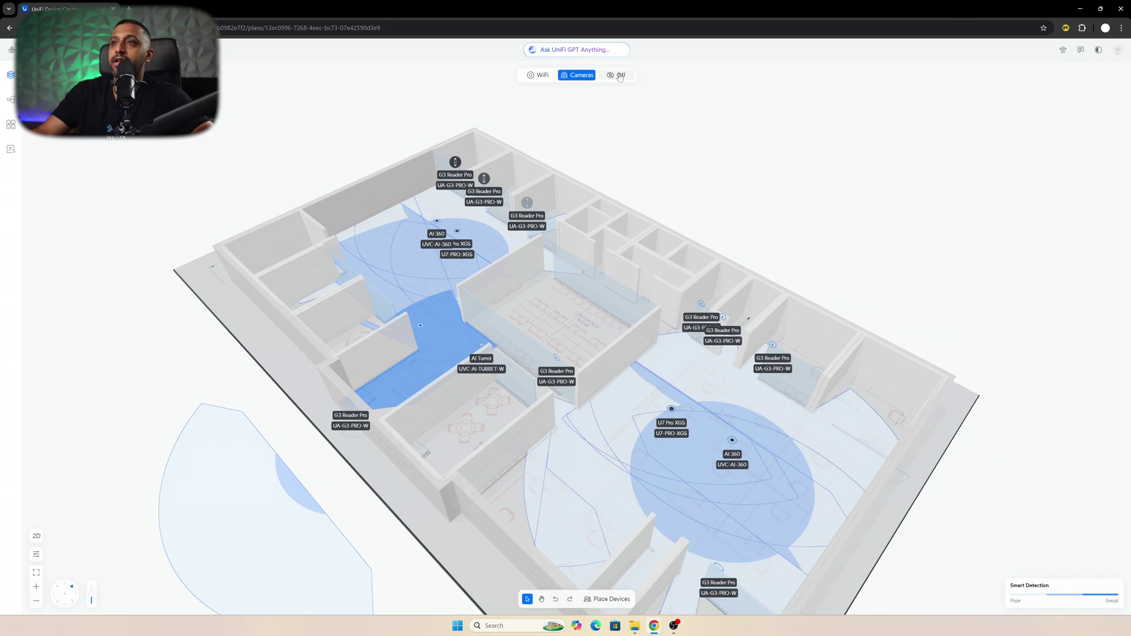
pyautogui.click(616, 75)
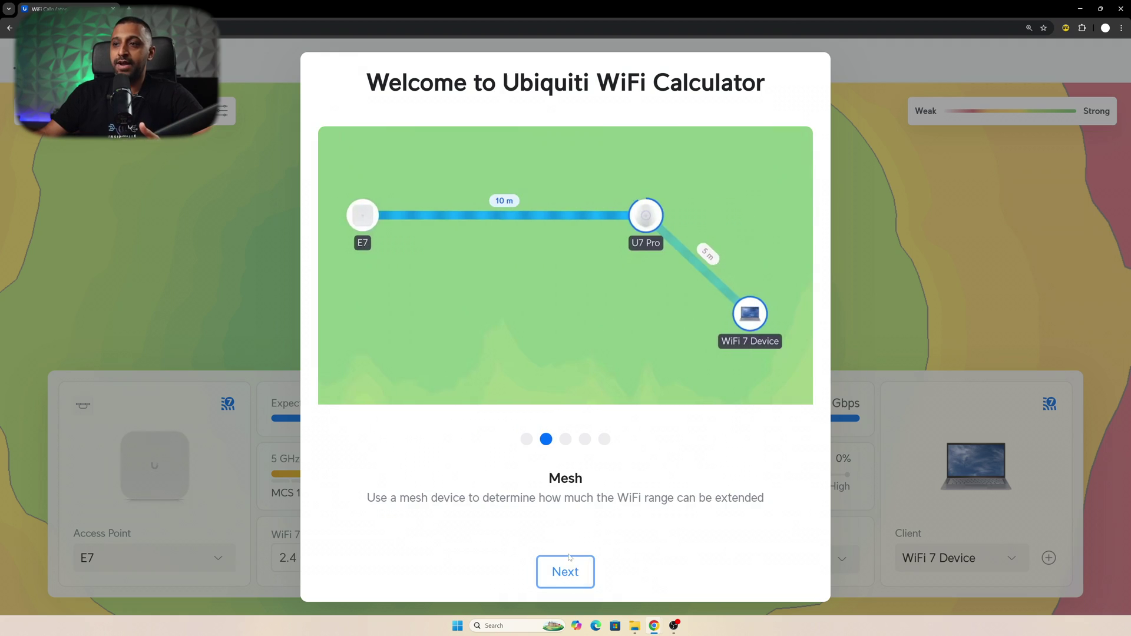
# Step: Advance the WiFi Calculator welcome tour through the Mount, Antenna and Settings slides
pyautogui.click(567, 570)
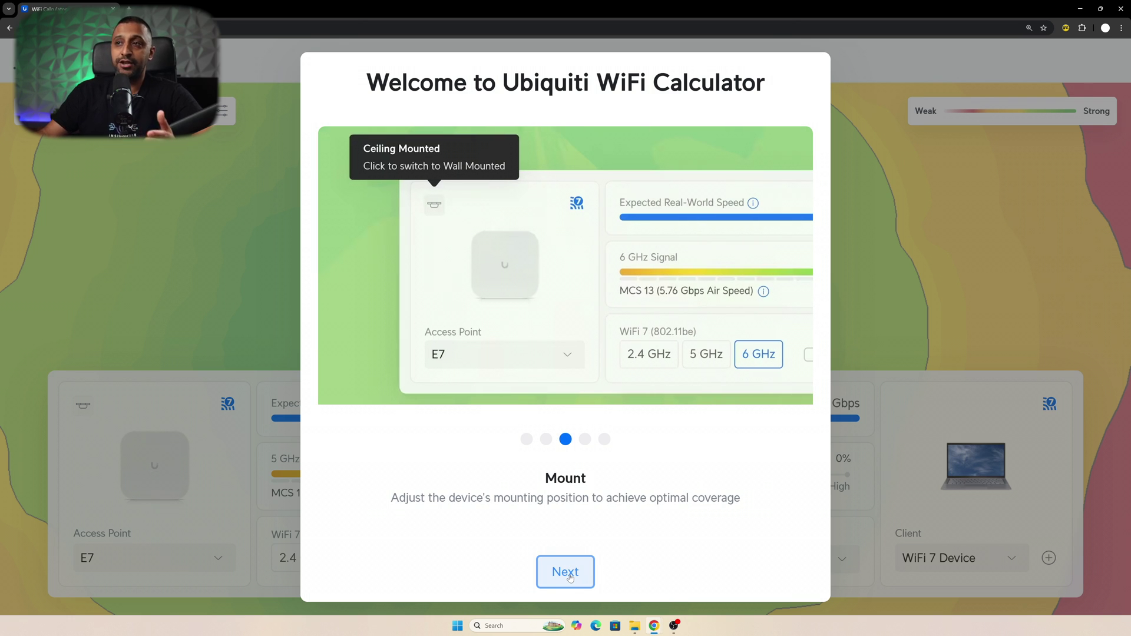
pyautogui.click(565, 572)
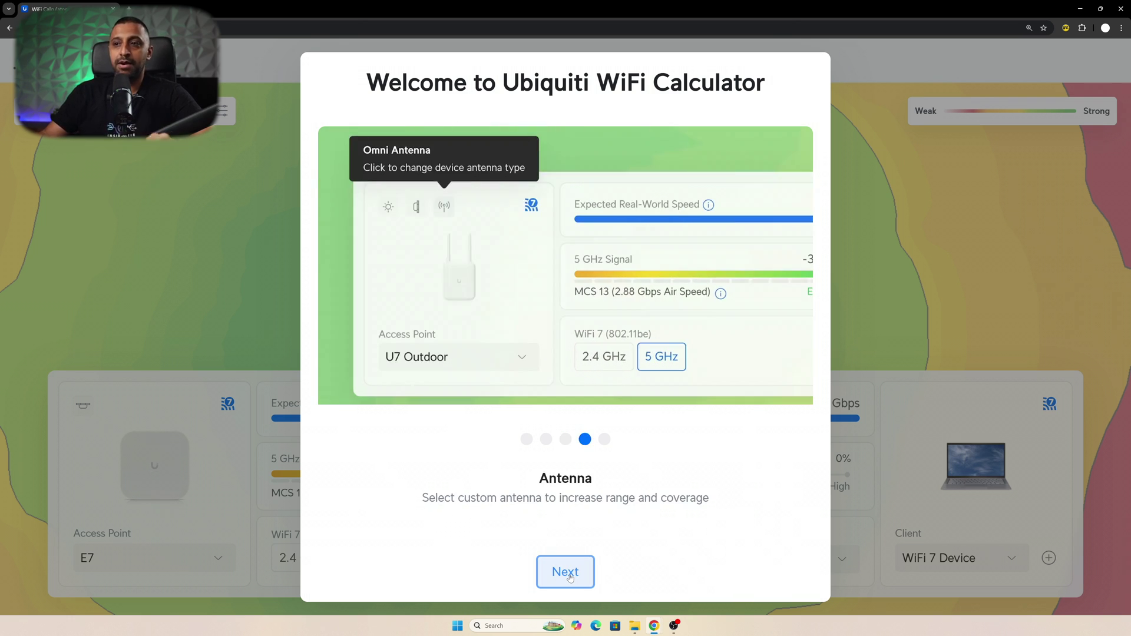
pyautogui.click(565, 572)
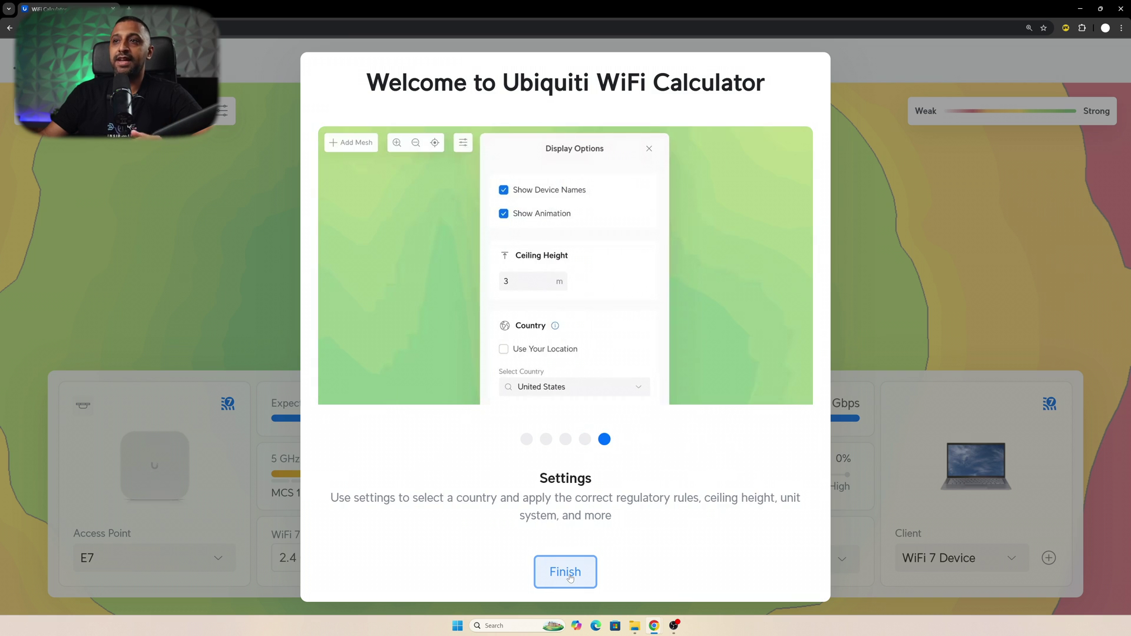
# Step: Finish the welcome tour and set the country to United Kingdom in Display Options
pyautogui.click(566, 572)
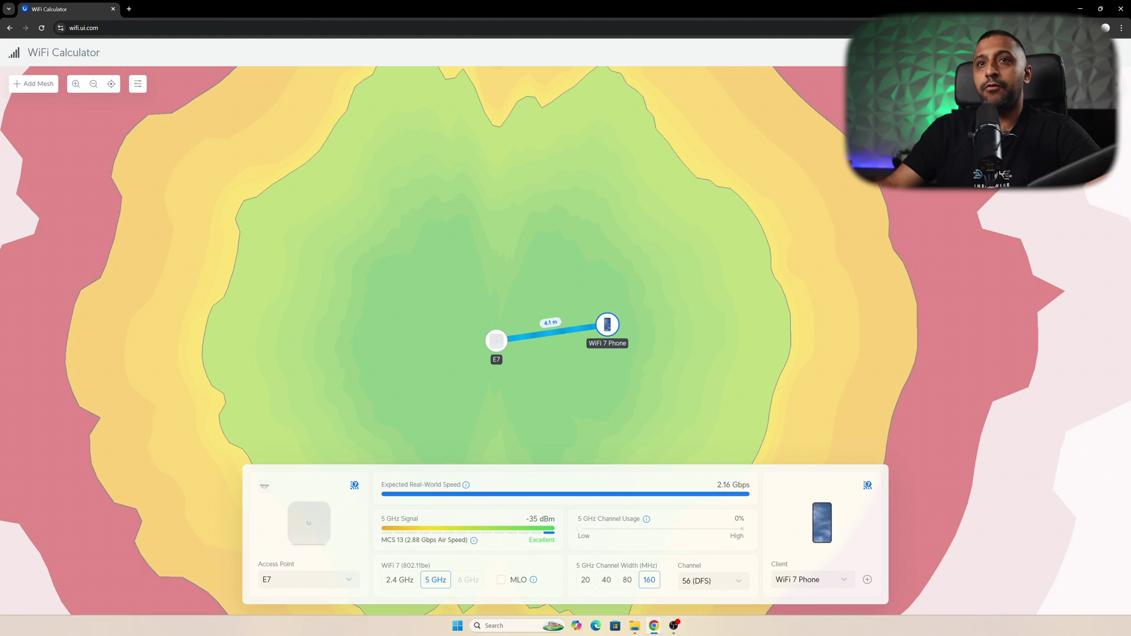
pyautogui.click(137, 84)
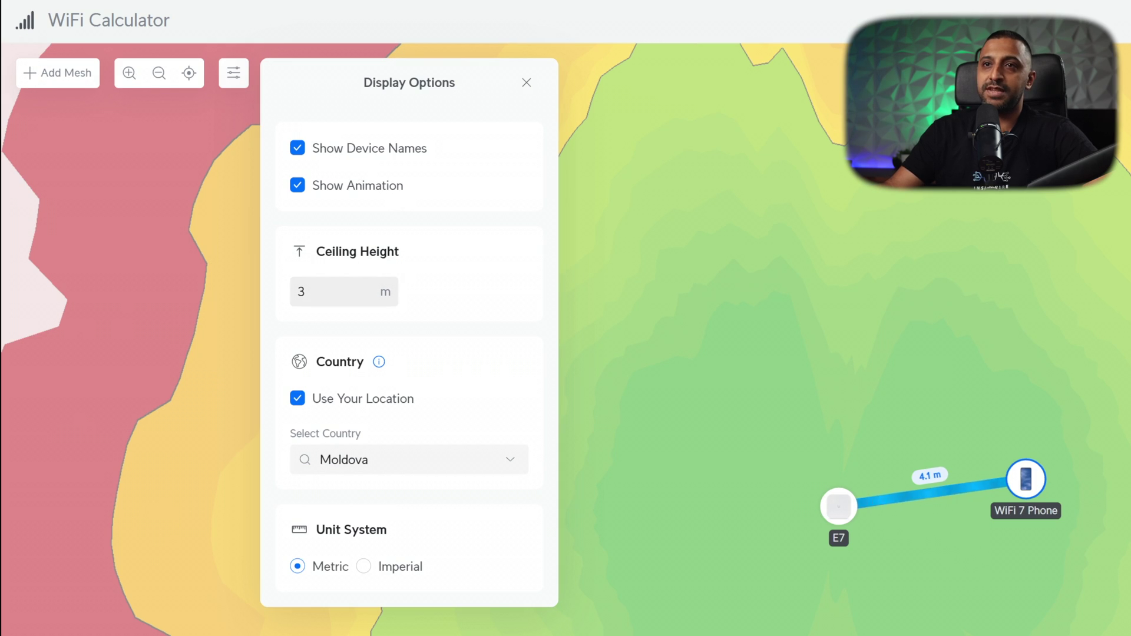
pyautogui.click(347, 291)
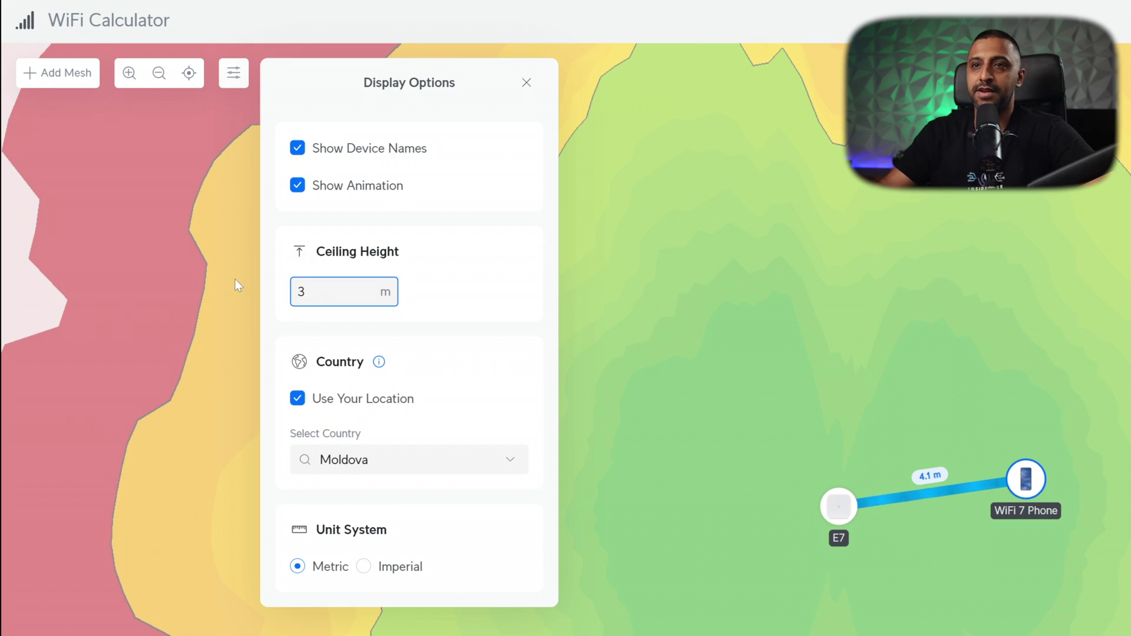
pyautogui.click(365, 459)
pyautogui.write('united kind')
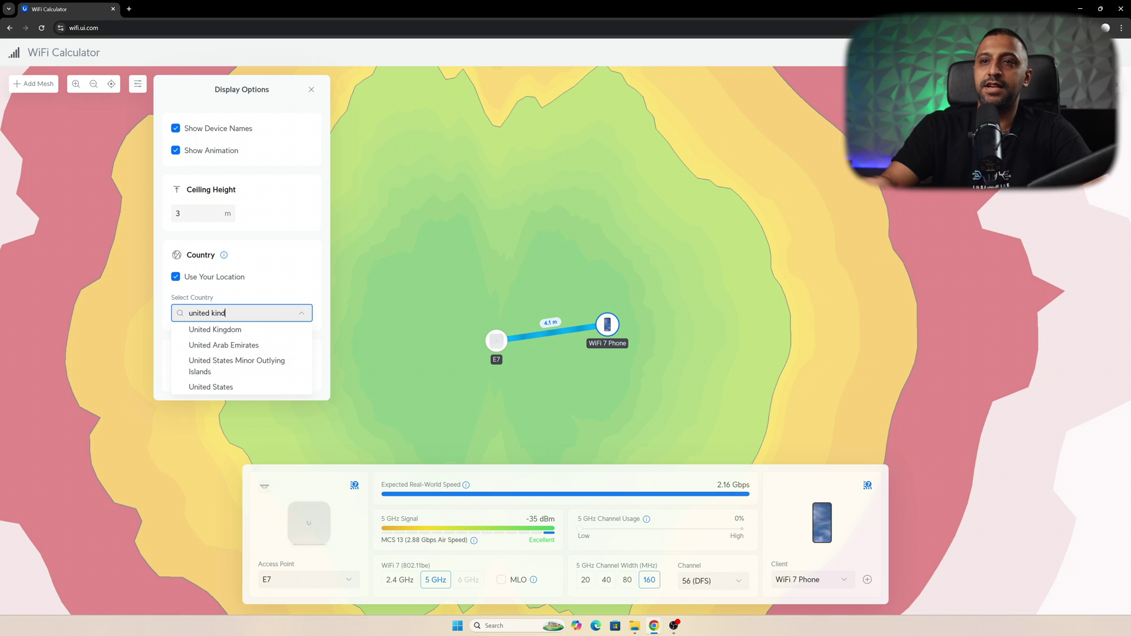
pyautogui.press('Return')
pyautogui.click(365, 349)
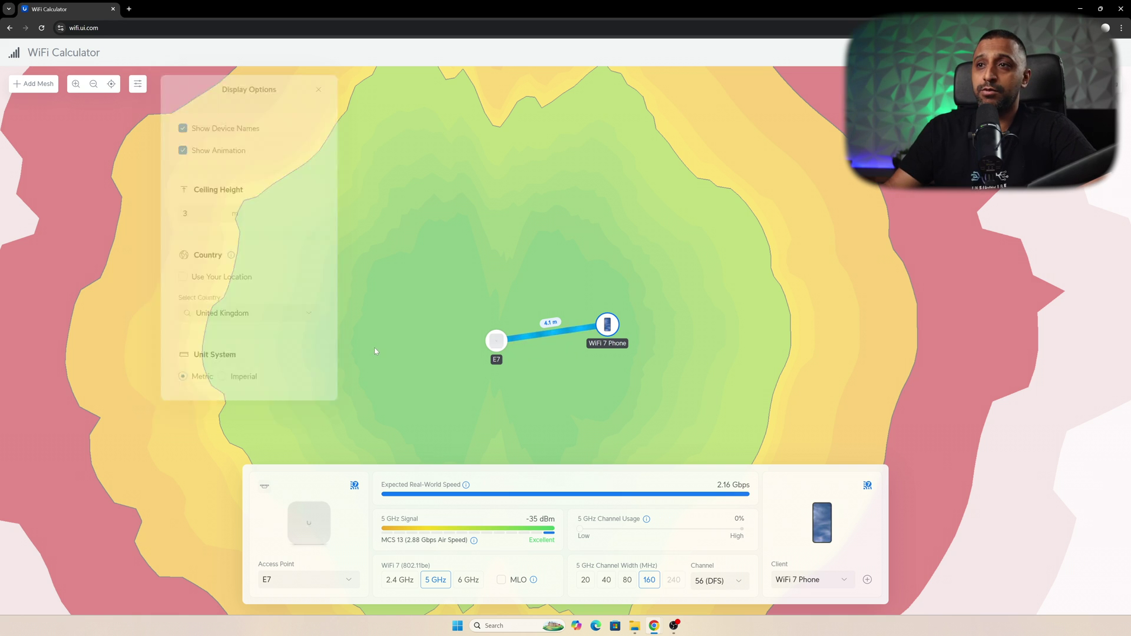
# Step: Choose U7 Pro XGS from the access point list
pyautogui.click(307, 579)
pyautogui.scroll(-4, 485, 509)
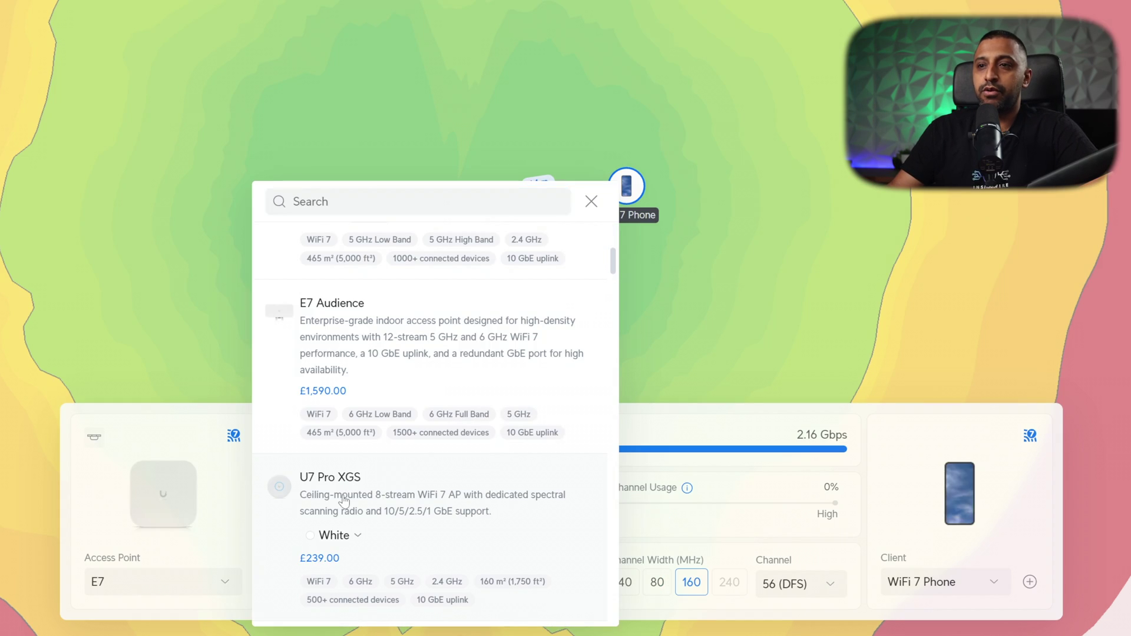
pyautogui.click(486, 509)
# Step: Make the U7 Pro XGS black and keep it ceiling-mounted
pyautogui.click(163, 517)
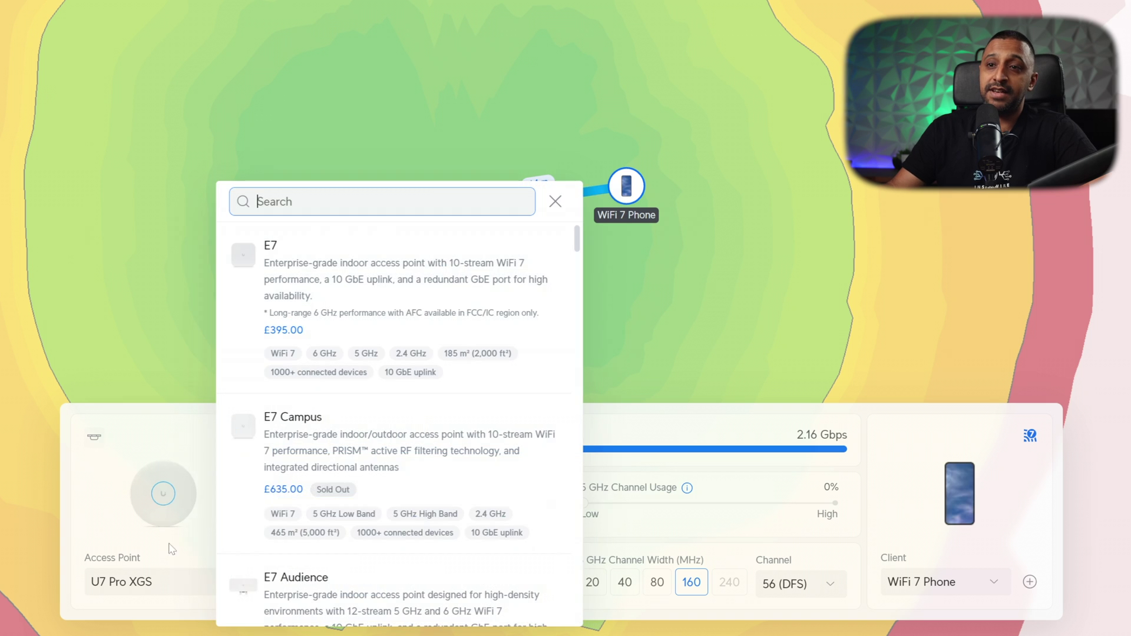
pyautogui.scroll(-8, 311, 517)
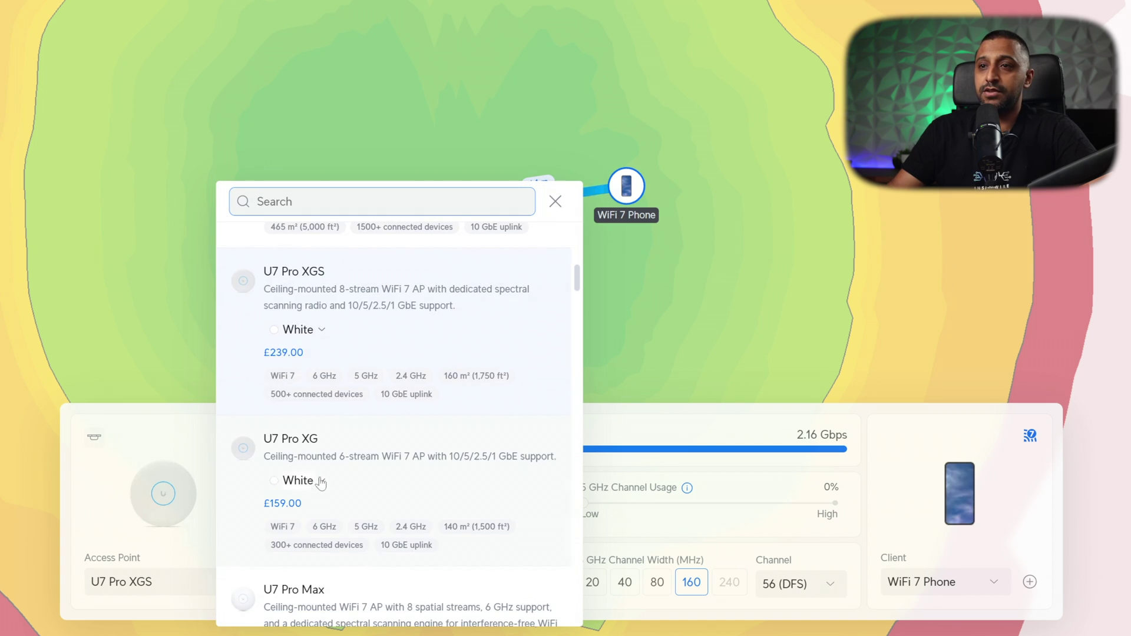
pyautogui.click(311, 333)
pyautogui.click(308, 380)
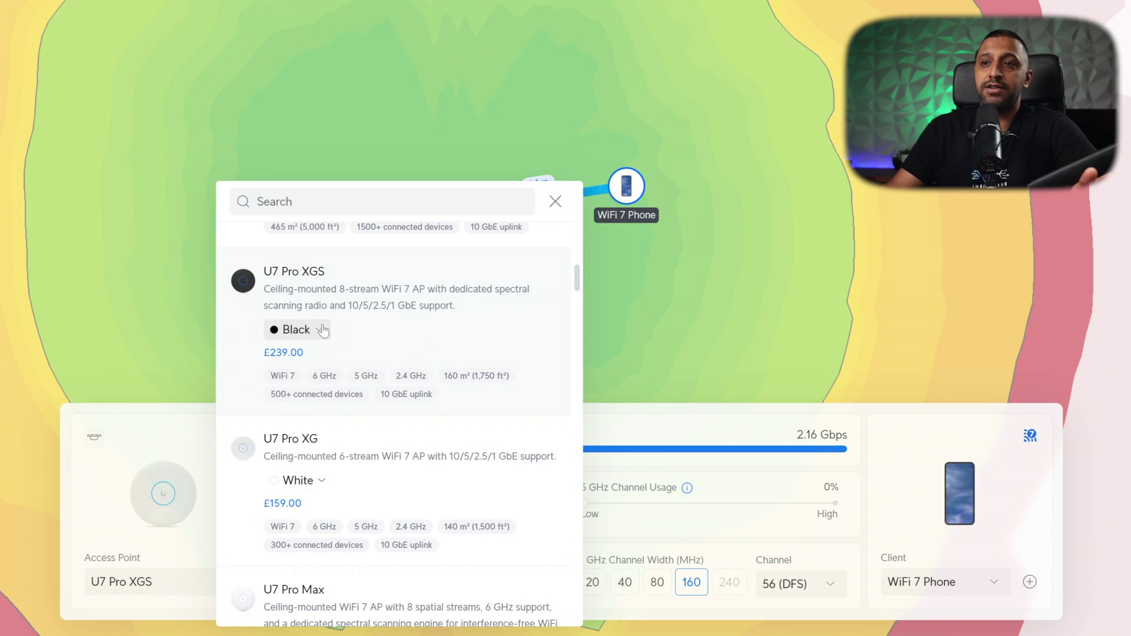
pyautogui.click(314, 329)
pyautogui.click(304, 355)
pyautogui.click(307, 359)
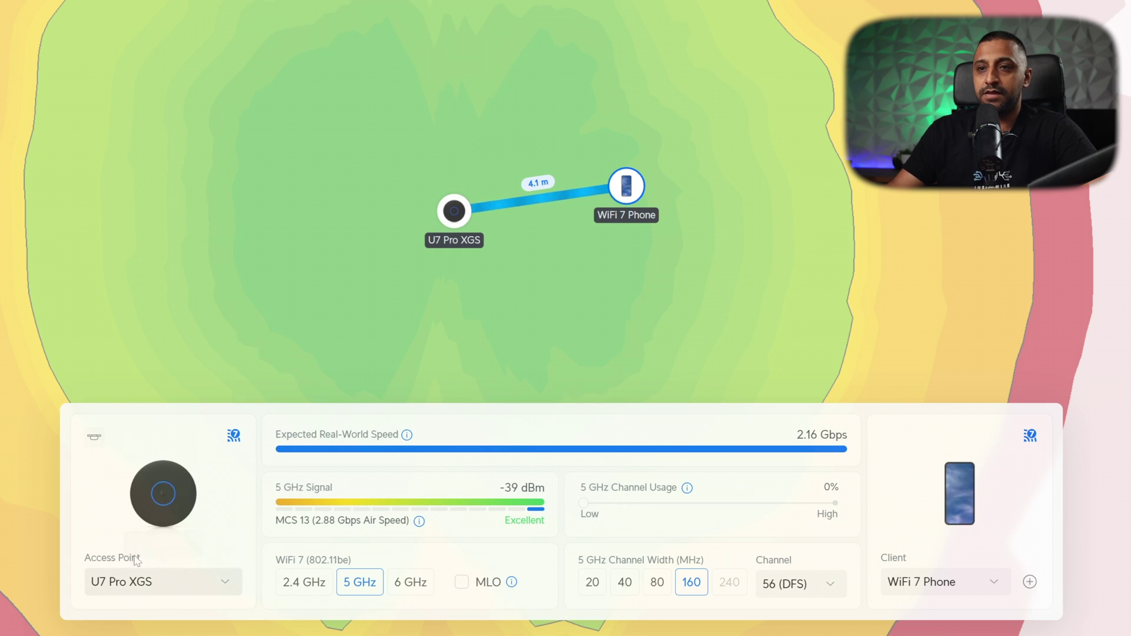
pyautogui.click(93, 438)
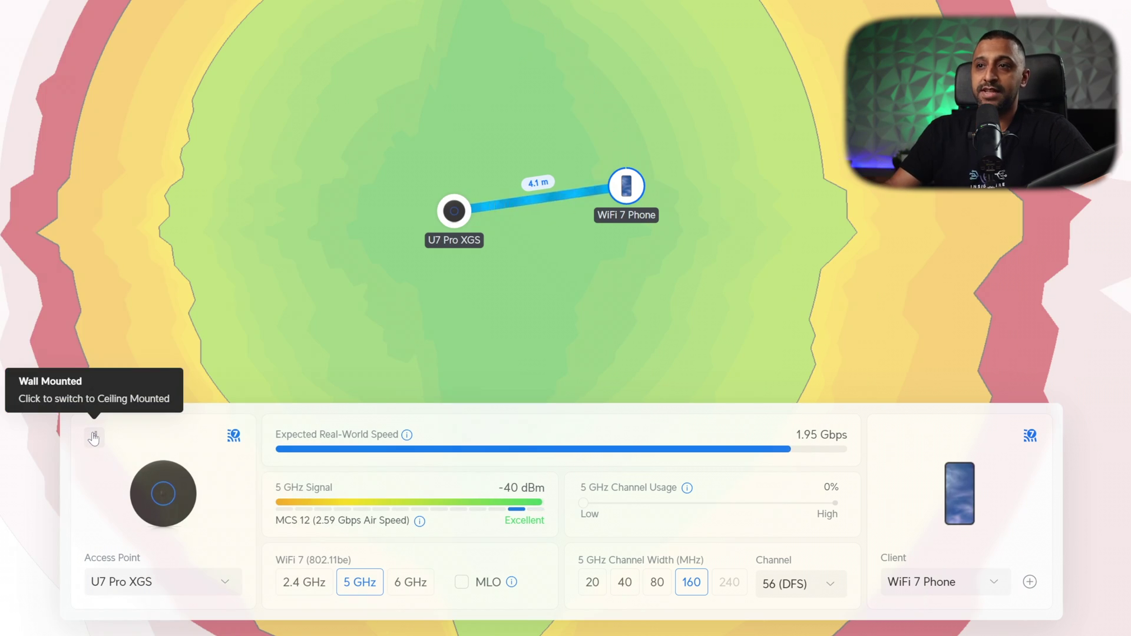
pyautogui.click(93, 438)
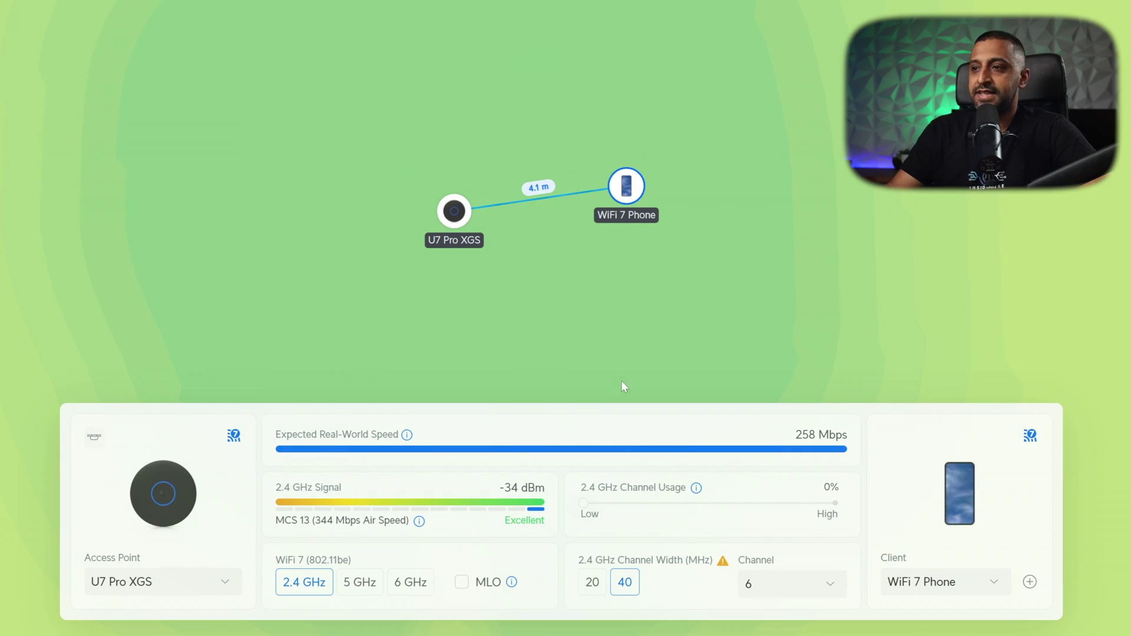
# Step: Change the client device type to a WiFi 7 Device
pyautogui.click(964, 596)
pyautogui.scroll(-2, 686, 439)
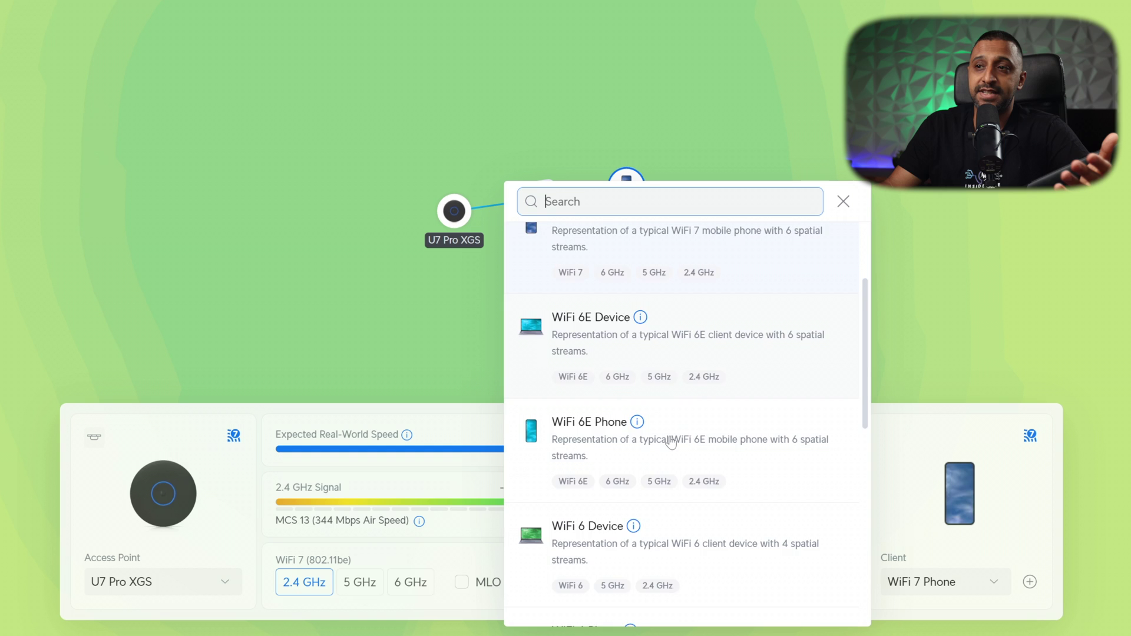
pyautogui.scroll(2, 658, 422)
pyautogui.click(650, 286)
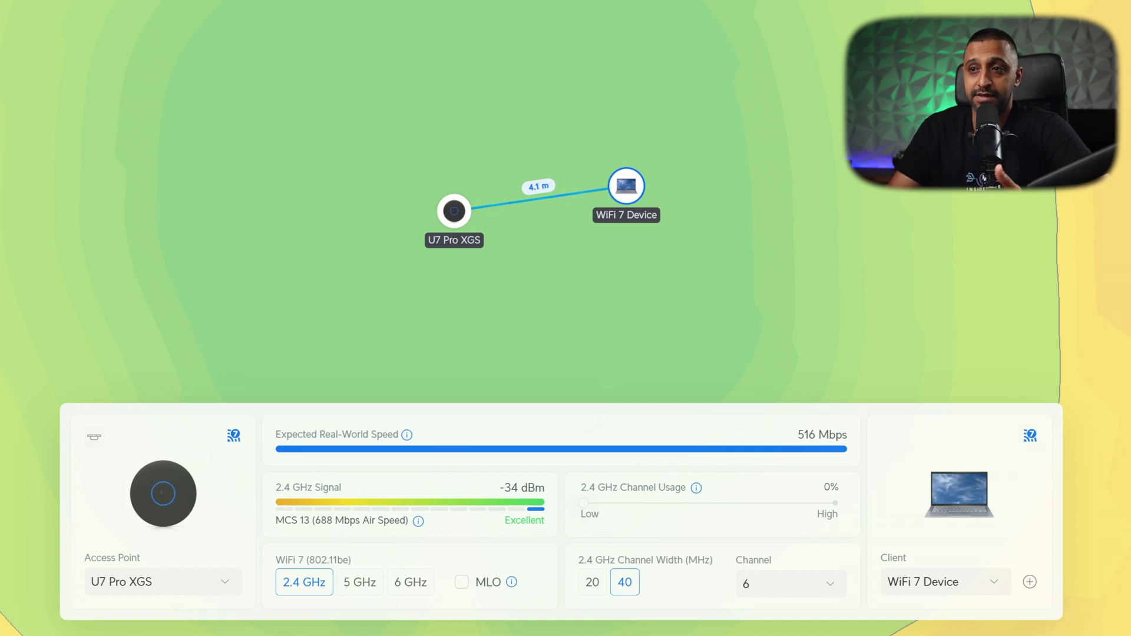
# Step: Run the link on the 6 GHz band with a 320 MHz channel width
pyautogui.click(356, 584)
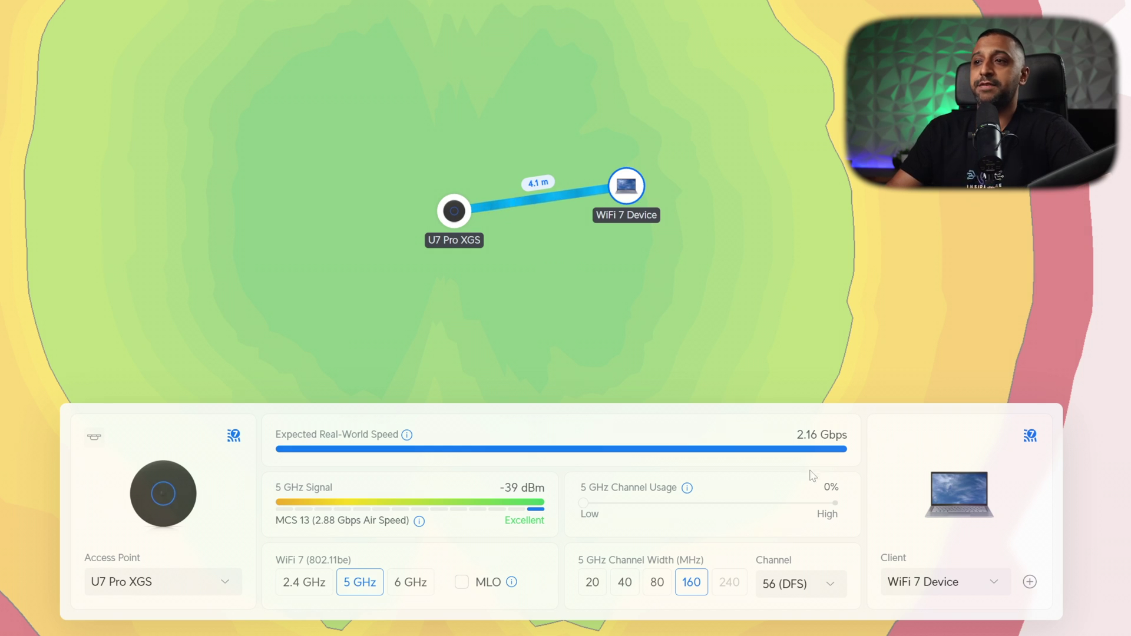
pyautogui.click(403, 592)
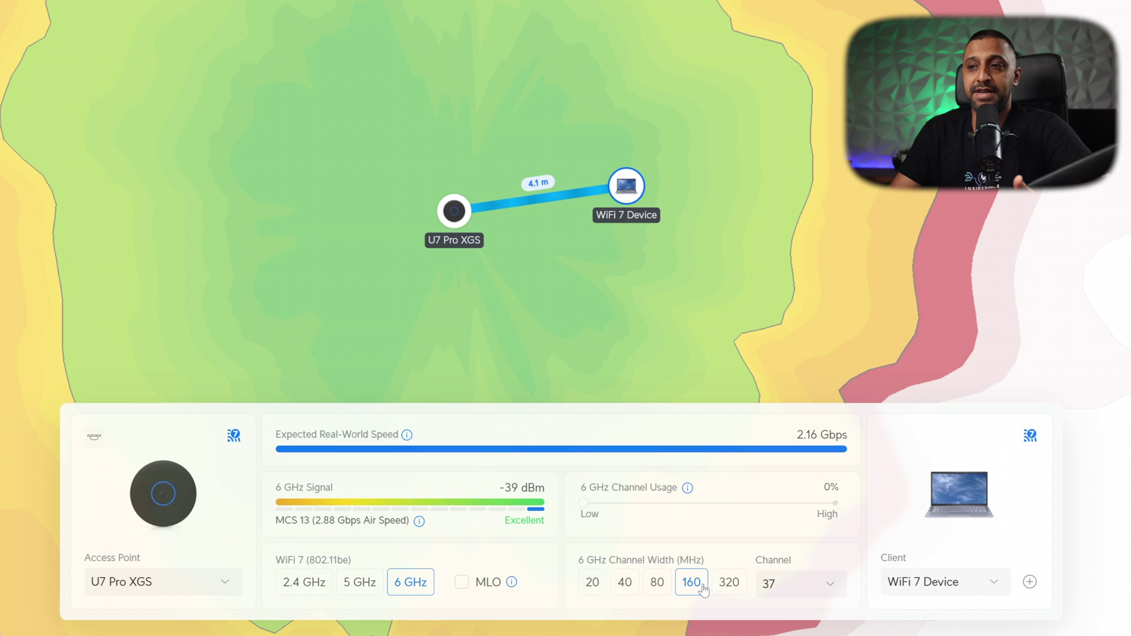
pyautogui.click(723, 586)
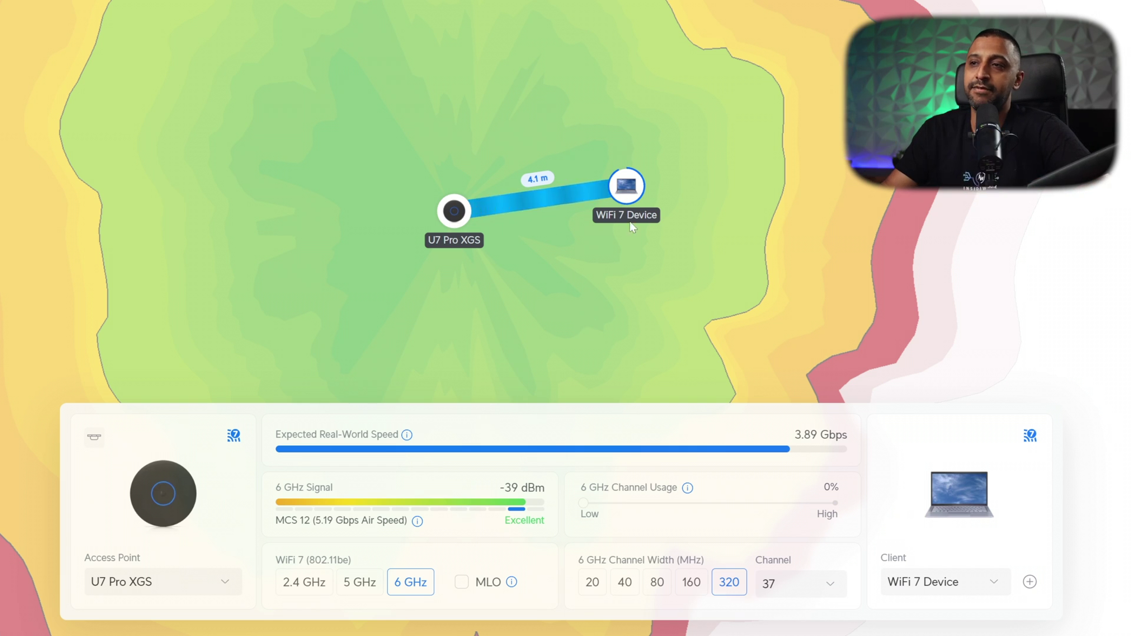
# Step: Place the WiFi 7 Device about 7.2 m from the access point
pyautogui.moveTo(615, 190)
pyautogui.moveTo(616, 190); pyautogui.dragTo(628, 1)
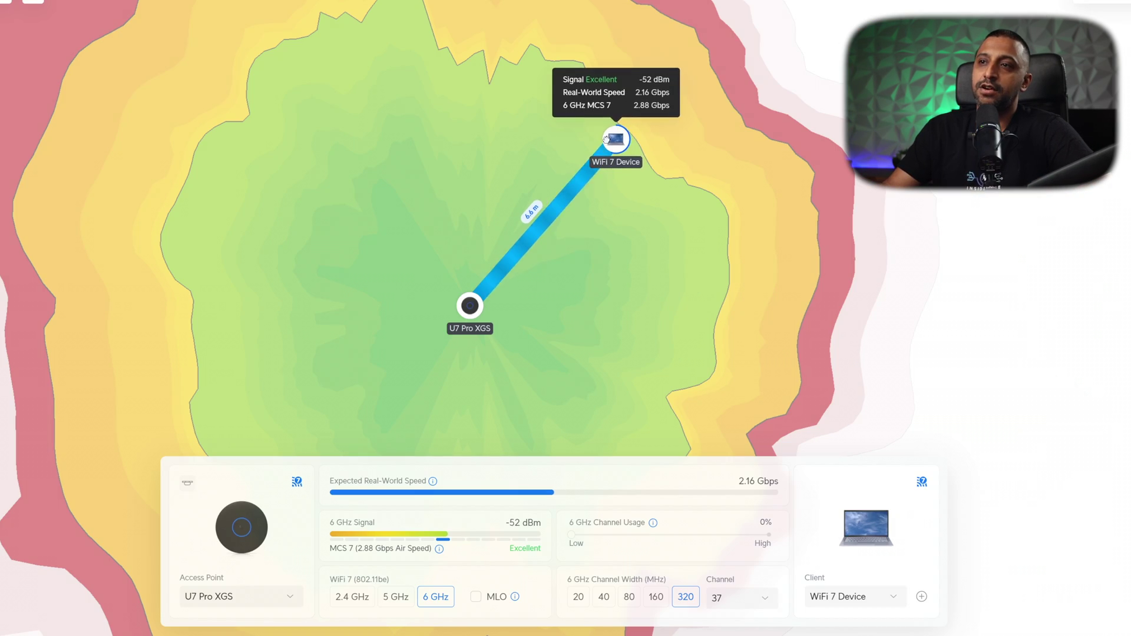
pyautogui.moveTo(606, 138); pyautogui.dragTo(479, 294)
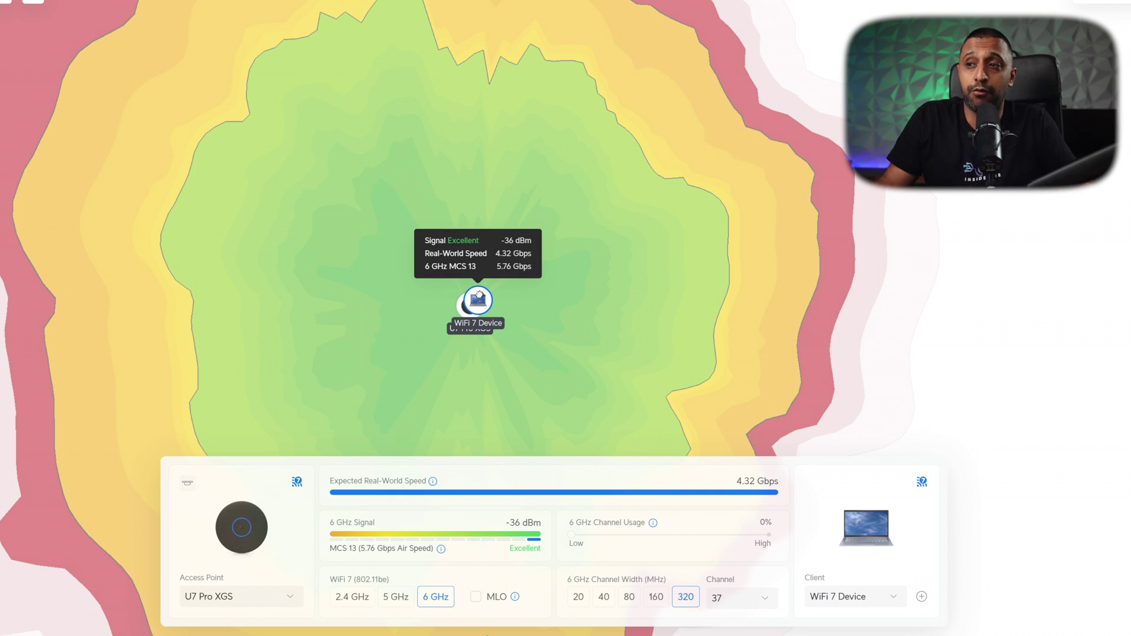
pyautogui.moveTo(479, 294); pyautogui.dragTo(582, 95)
# Step: Raise 6 GHz channel usage to 94% to simulate congestion
pyautogui.rightClick(591, 79)
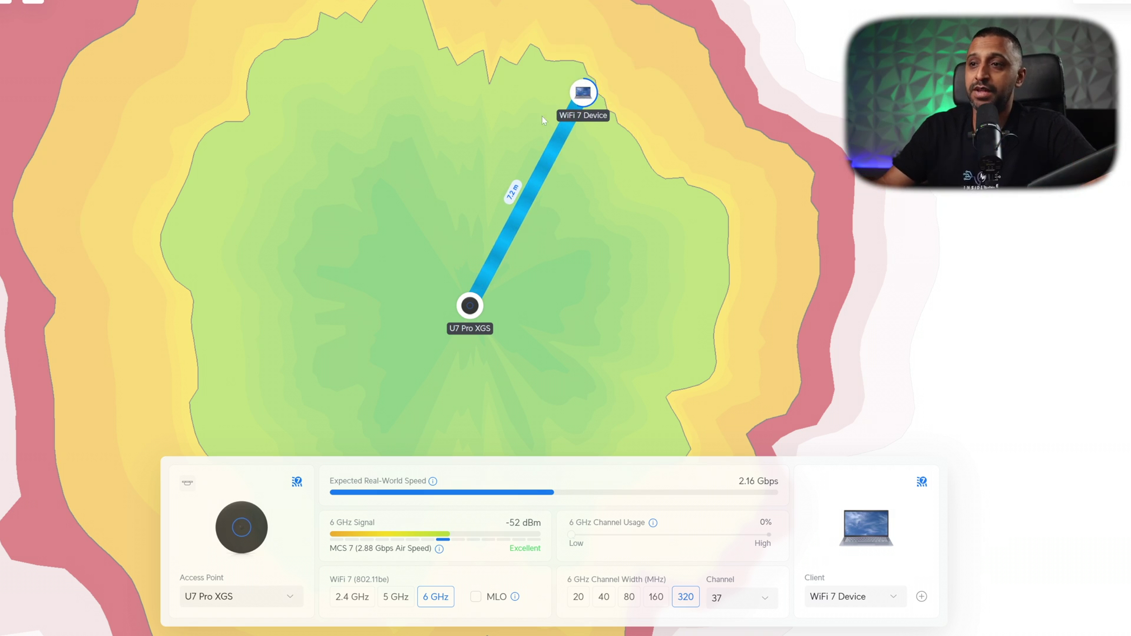
pyautogui.moveTo(572, 535); pyautogui.dragTo(670, 543)
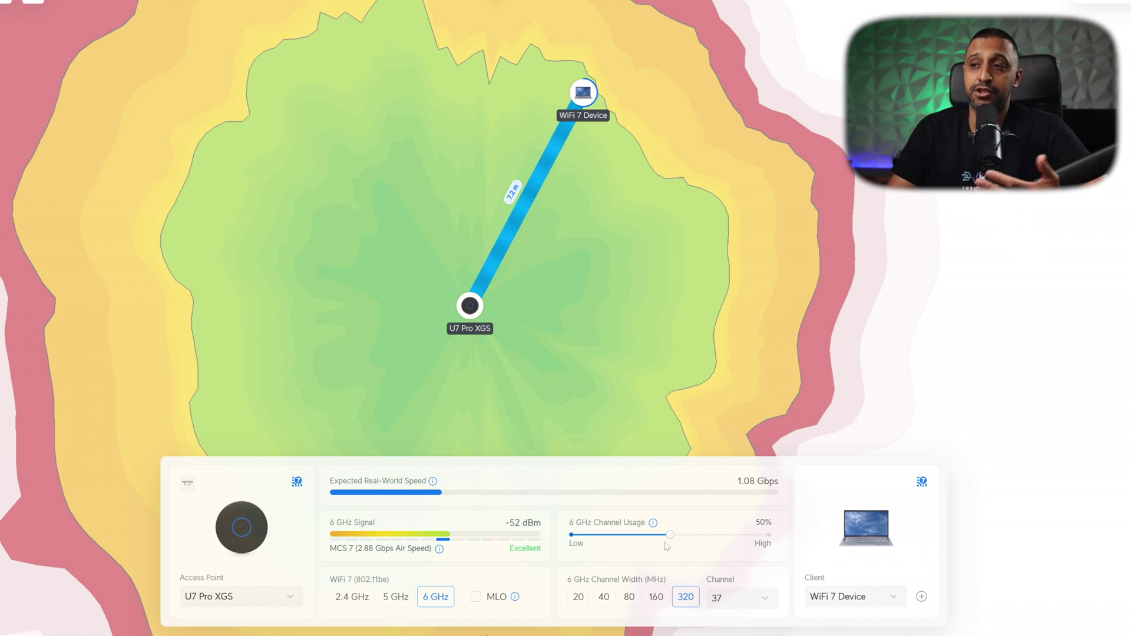
pyautogui.moveTo(670, 543); pyautogui.dragTo(754, 535)
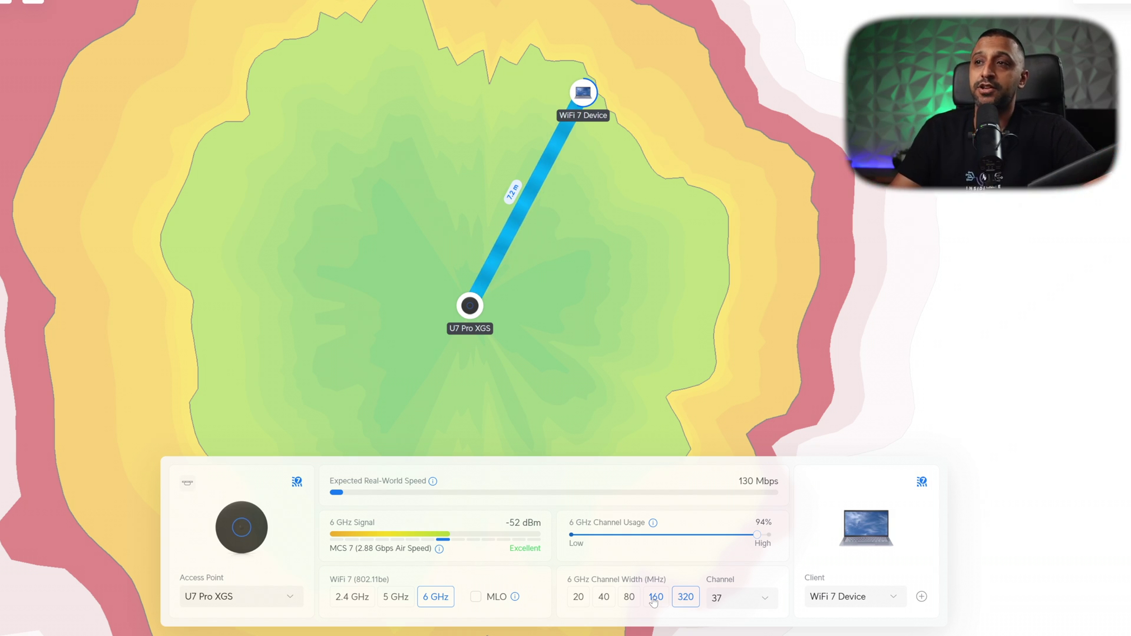
# Step: Step the channel width down through 160, 80 and 40 to 20 MHz
pyautogui.click(653, 601)
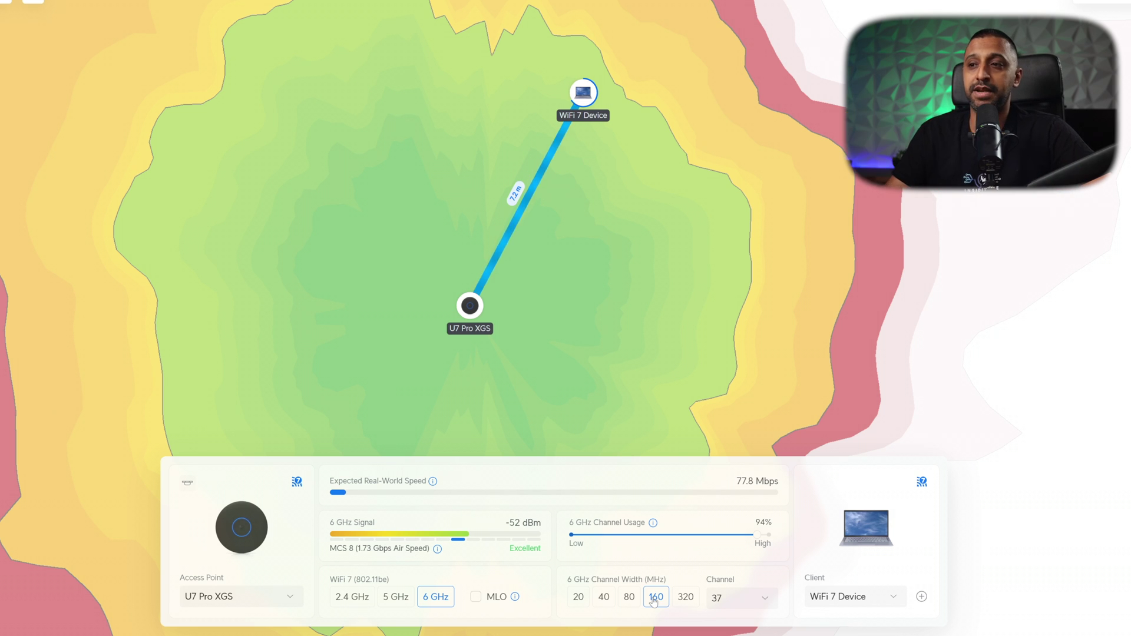
pyautogui.click(626, 599)
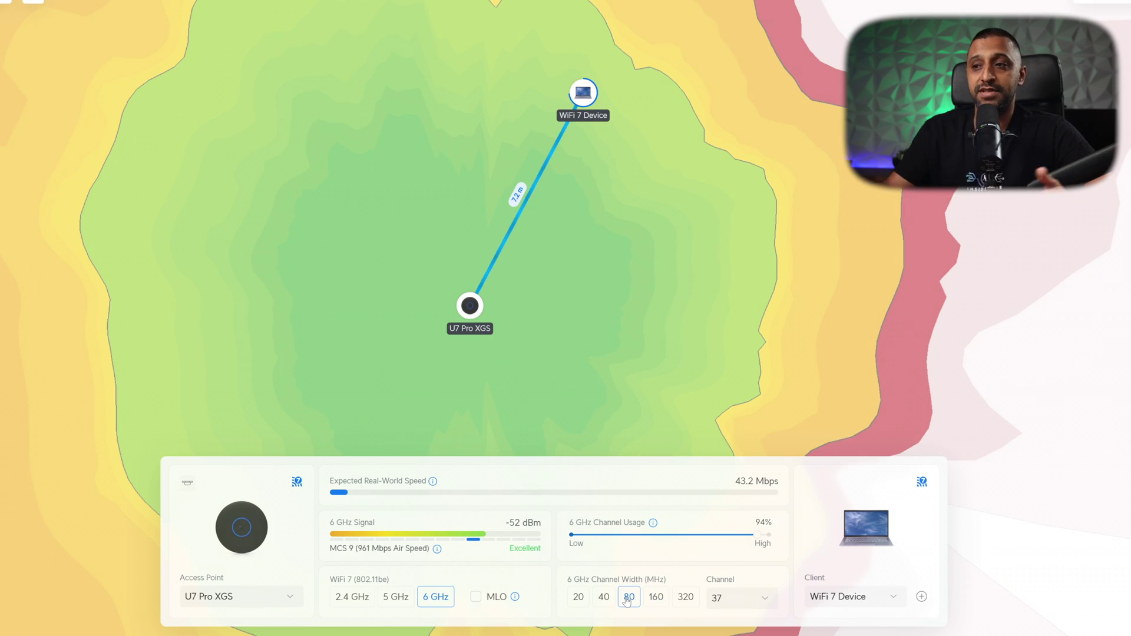
pyautogui.click(610, 602)
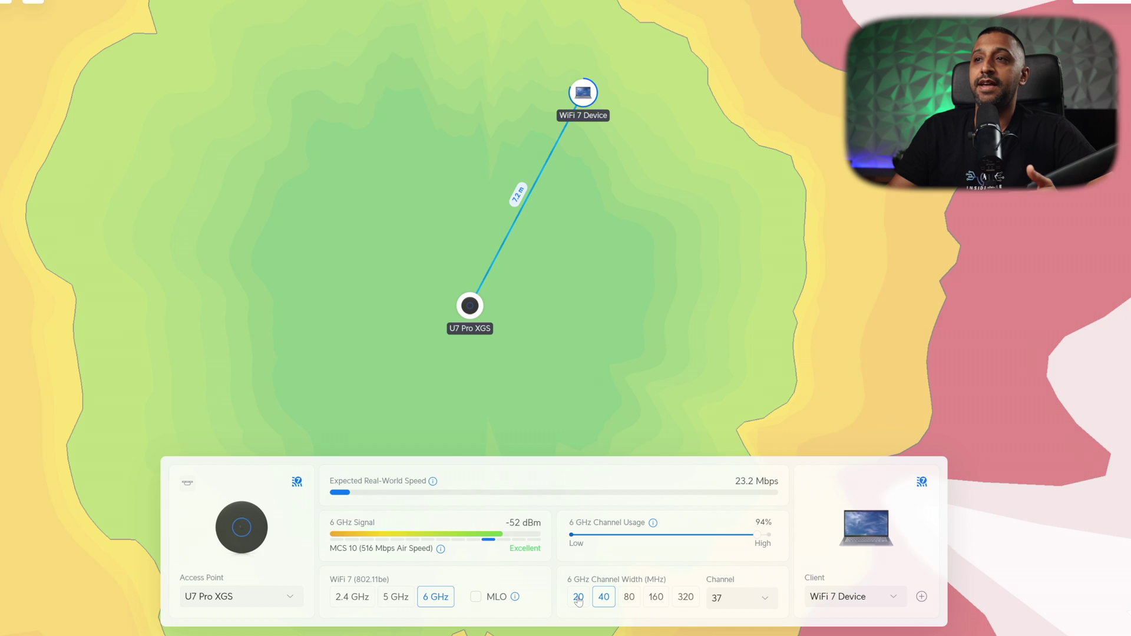
pyautogui.click(578, 598)
# Step: Move the WiFi 7 Device about 11 m away, use 2.4 GHz, and enable MLO
pyautogui.moveTo(583, 93)
pyautogui.mouseDown()
pyautogui.moveTo(556, 157)
pyautogui.moveTo(571, 49)
pyautogui.moveTo(627, 1)
pyautogui.mouseUp()
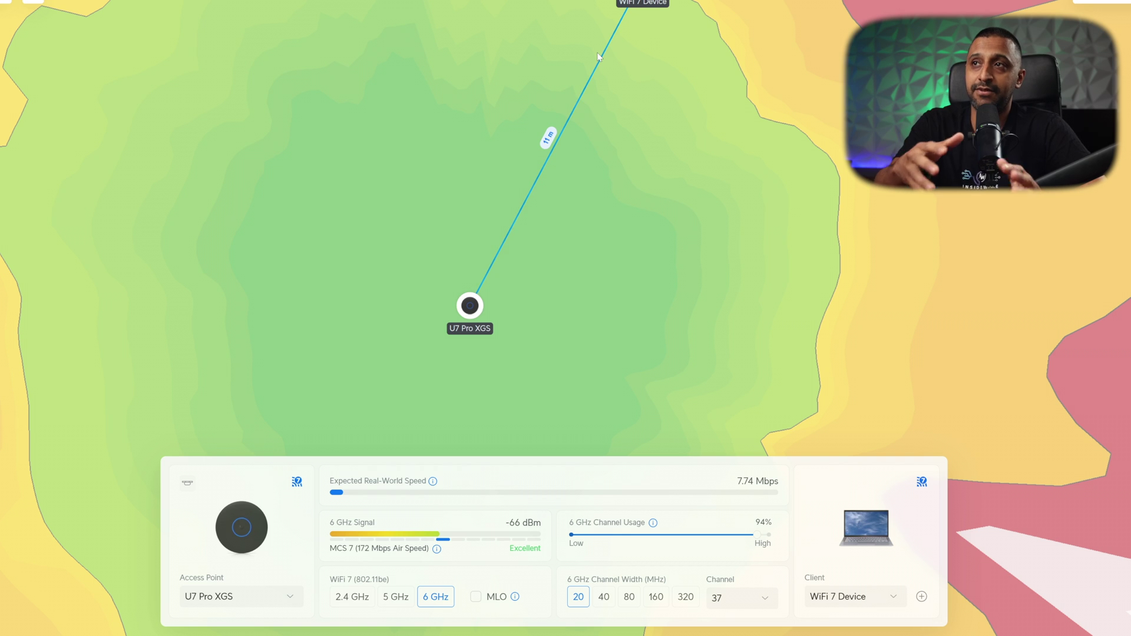
pyautogui.click(351, 596)
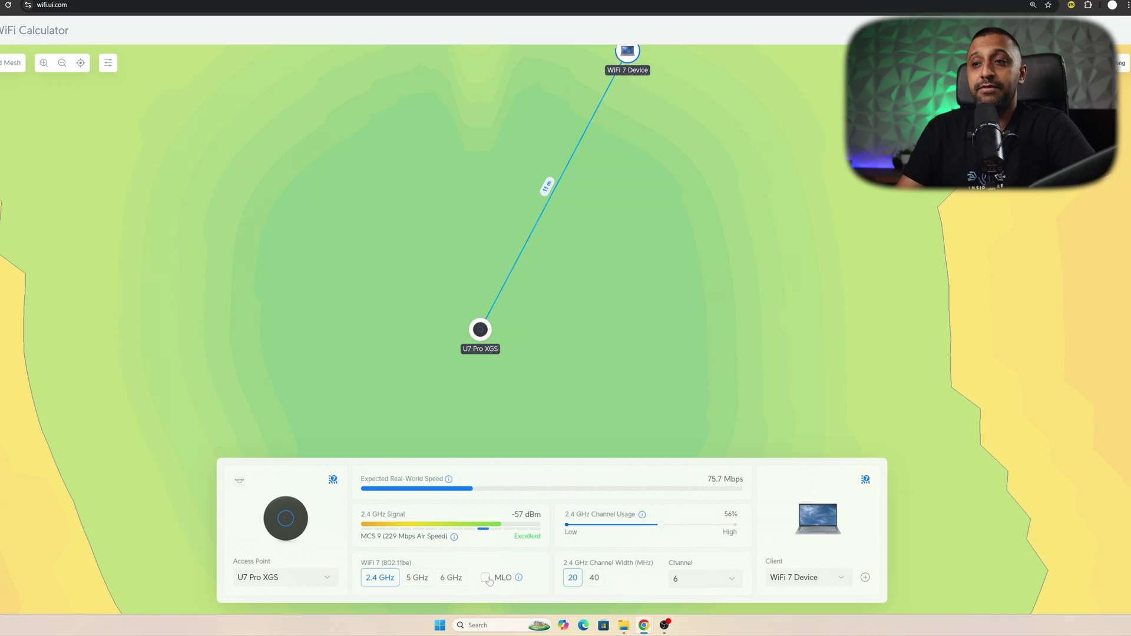
pyautogui.click(475, 597)
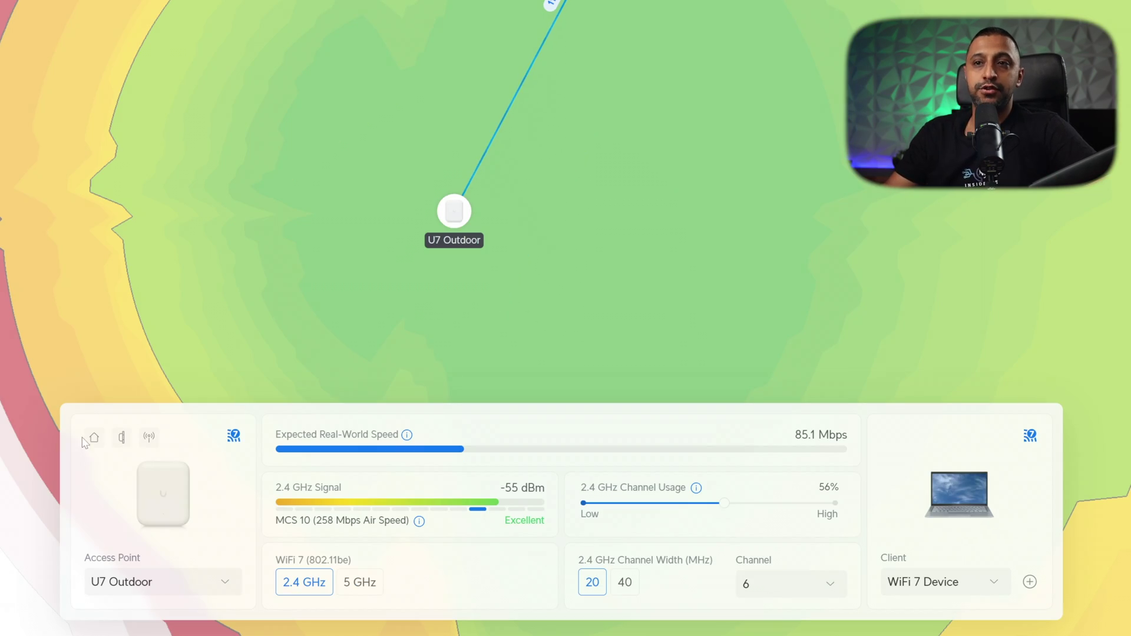
# Step: Keep the U7 Outdoor wall-mounted and fit it with an Omni Antenna
pyautogui.click(94, 437)
pyautogui.click(94, 437)
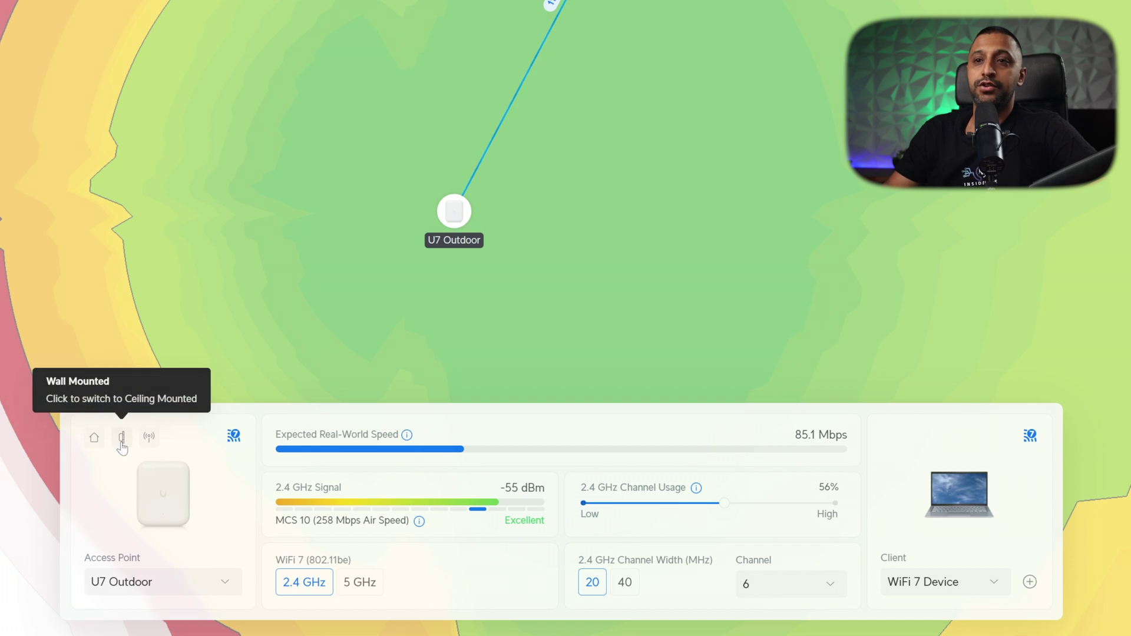
pyautogui.click(121, 442)
pyautogui.click(121, 443)
pyautogui.click(122, 444)
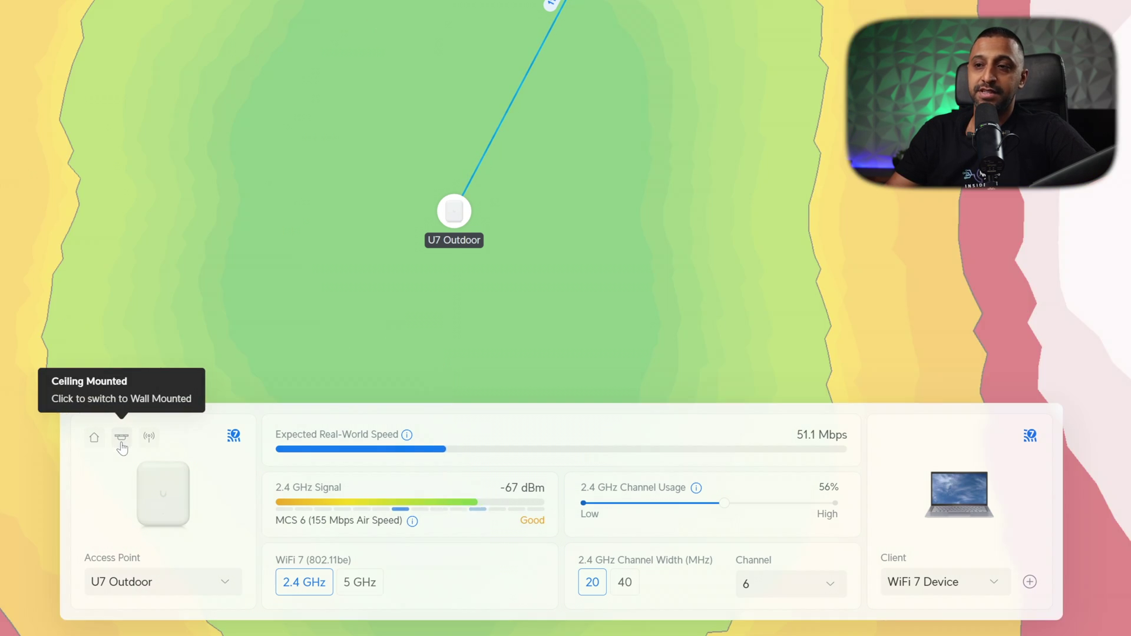
pyautogui.click(122, 445)
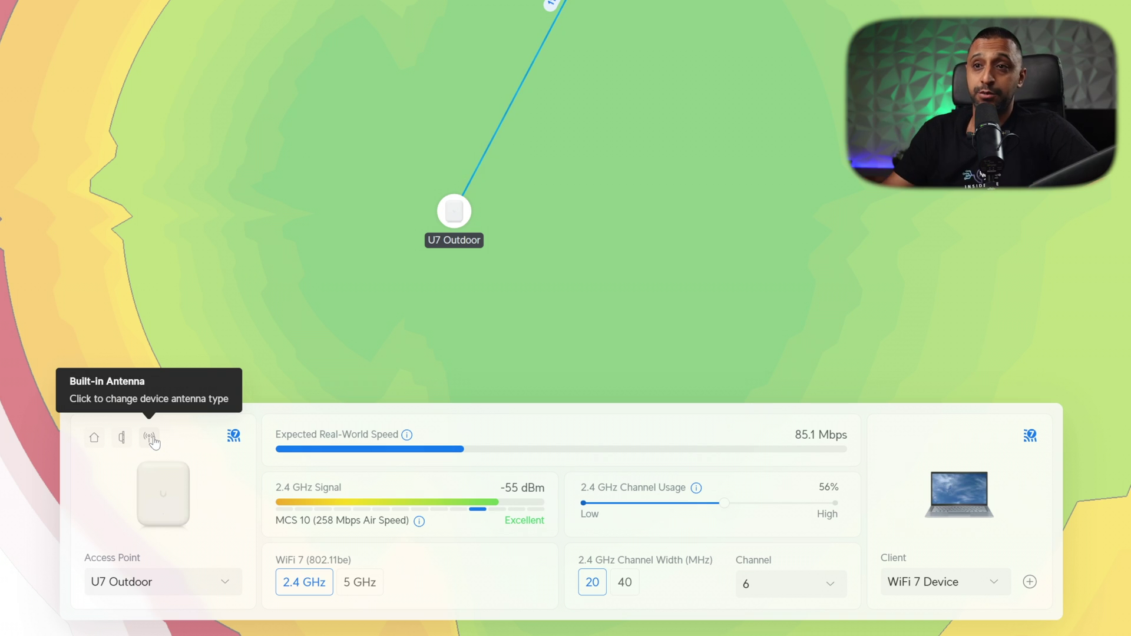
pyautogui.click(151, 437)
pyautogui.click(174, 495)
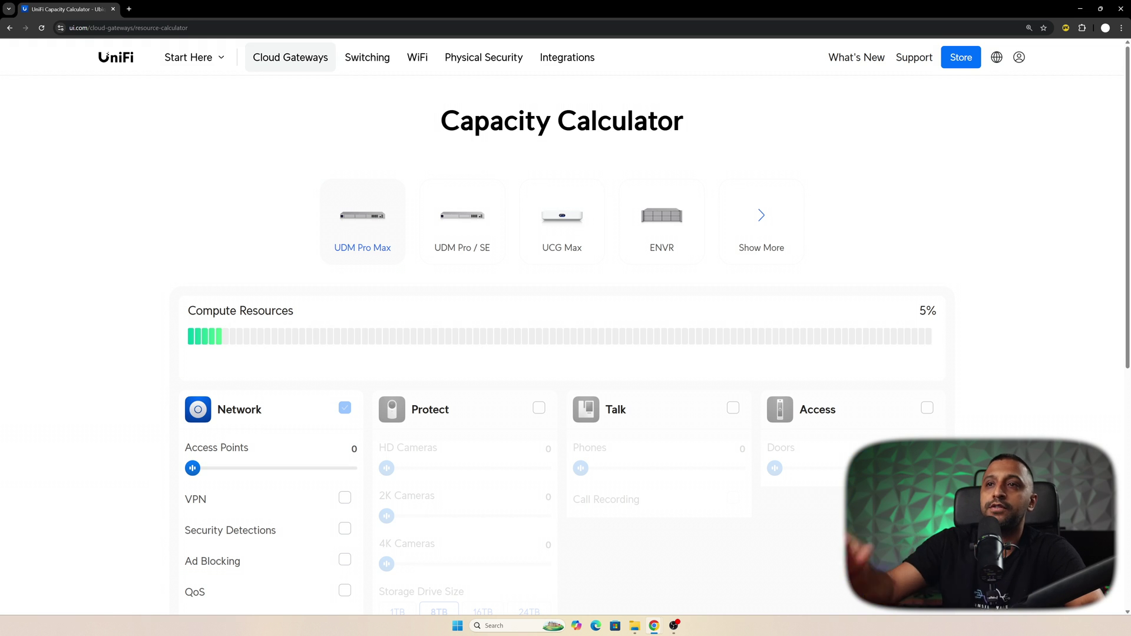
# Step: Set Access Points to 5 and enable Security Detections, Ad Blocking and QoS
pyautogui.scroll(-2, 380, 232)
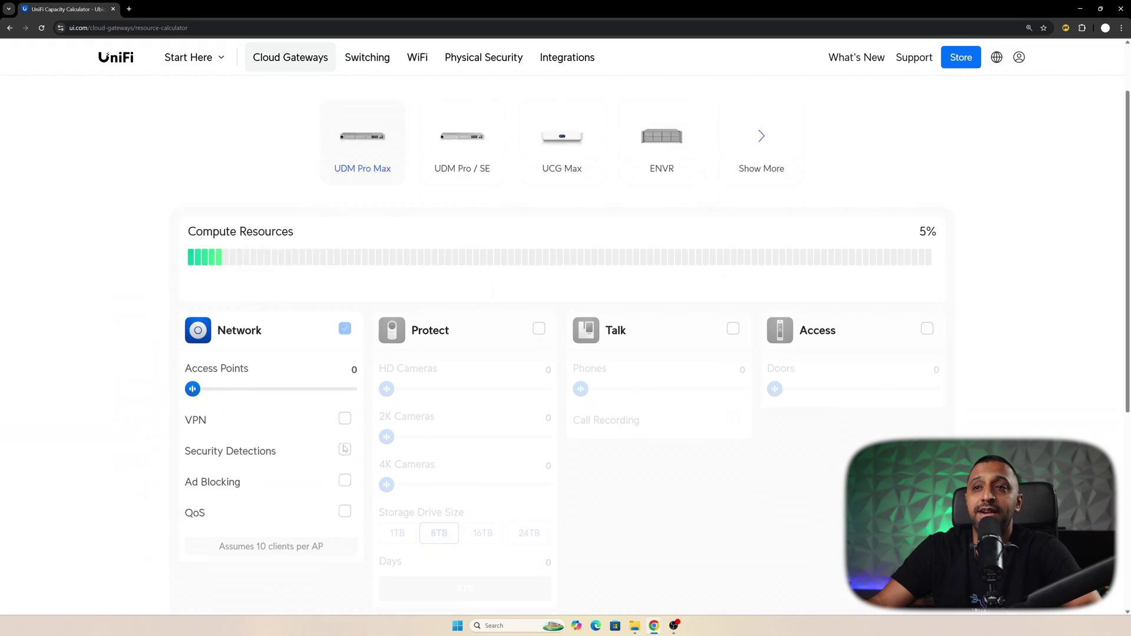
pyautogui.moveTo(193, 337)
pyautogui.mouseDown()
pyautogui.moveTo(239, 336)
pyautogui.moveTo(204, 336)
pyautogui.mouseUp()
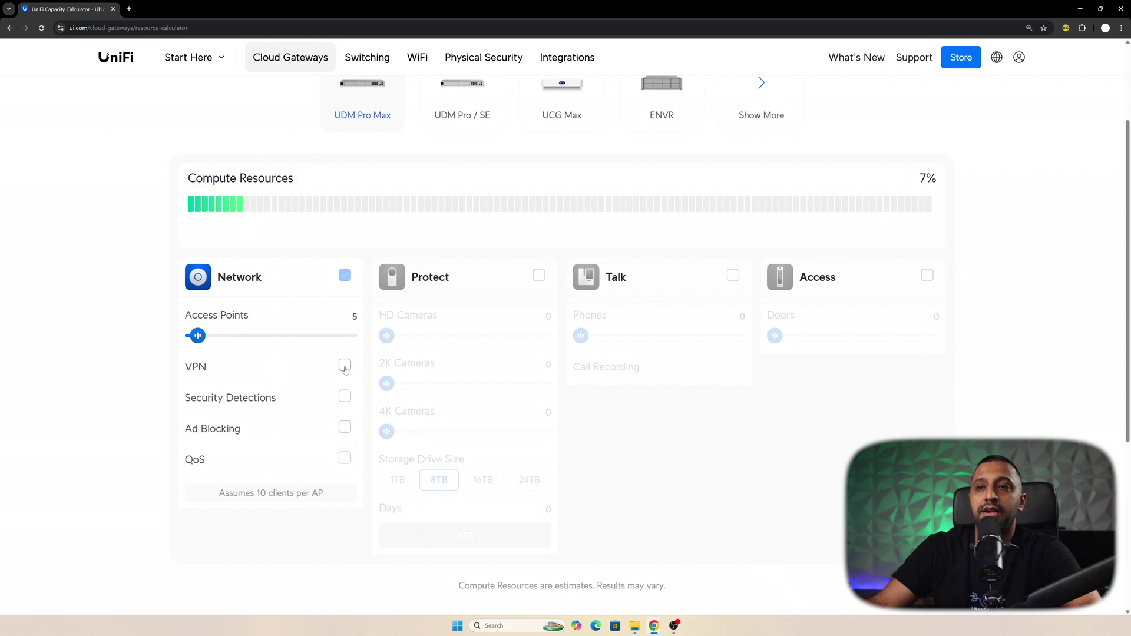
pyautogui.click(352, 398)
pyautogui.click(351, 431)
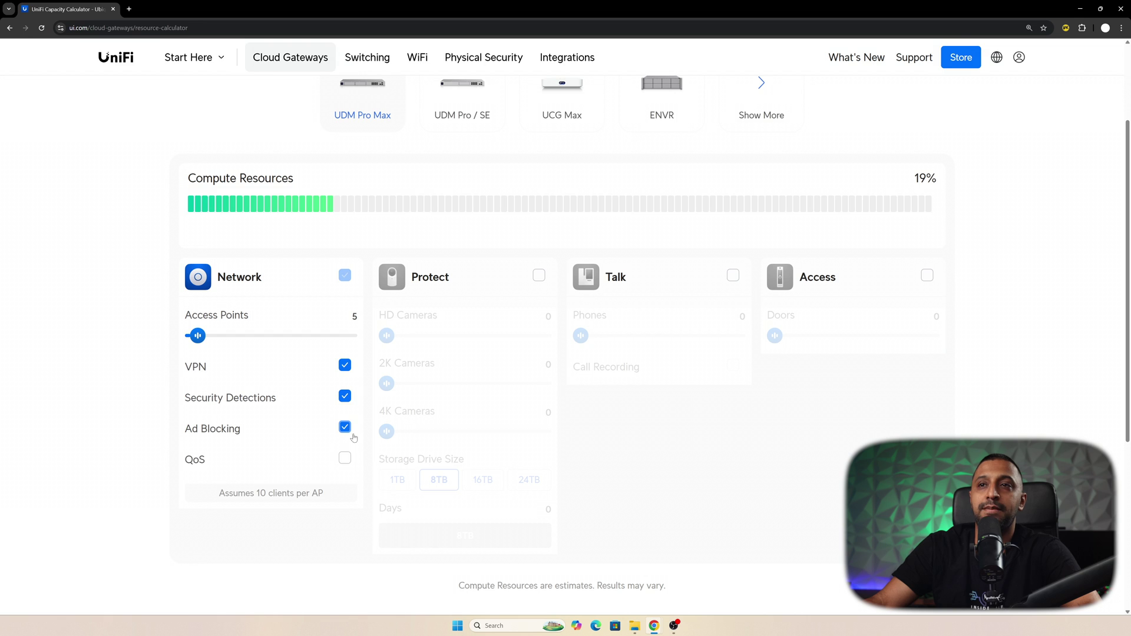
pyautogui.click(346, 459)
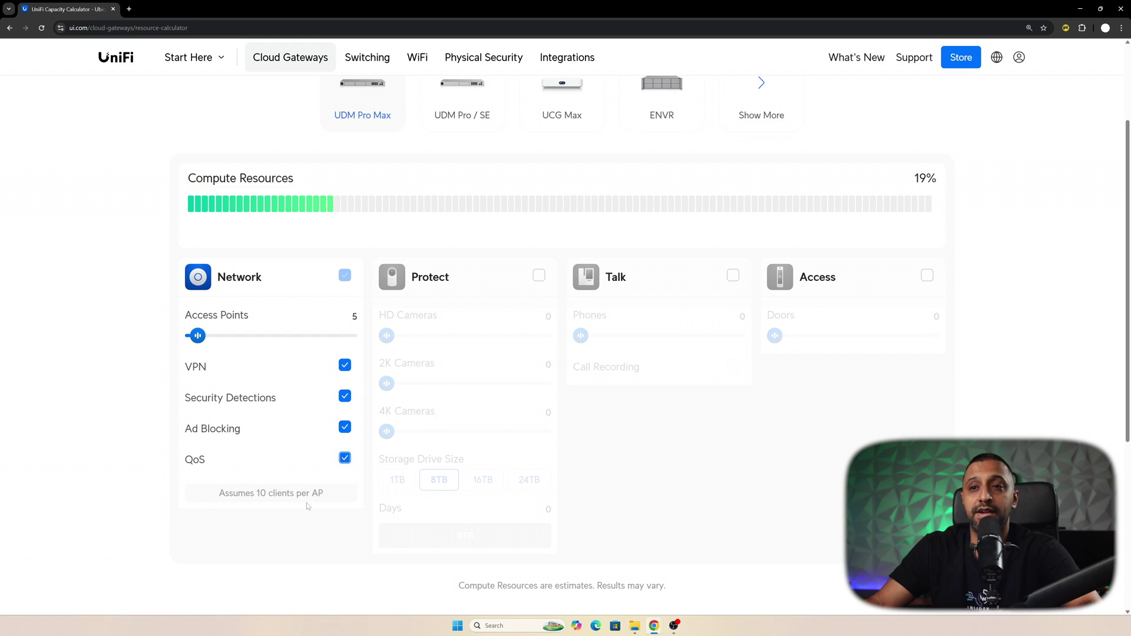
pyautogui.moveTo(216, 497); pyautogui.dragTo(313, 495)
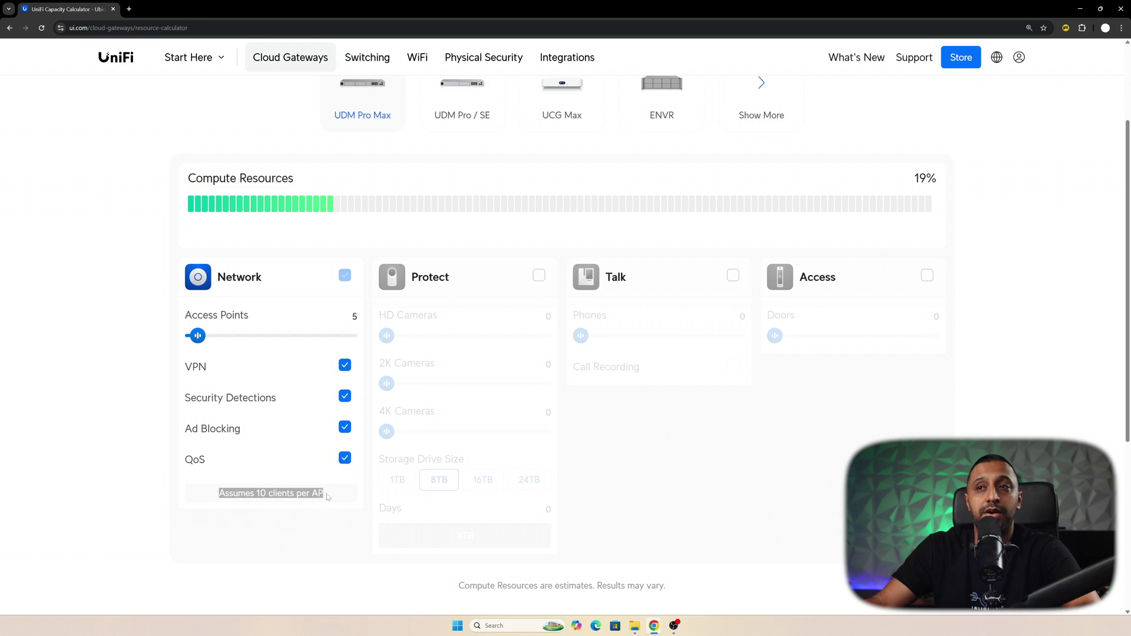
# Step: Enable Protect with 4 2K cameras, 2 4K cameras and 16TB drives
pyautogui.click(537, 277)
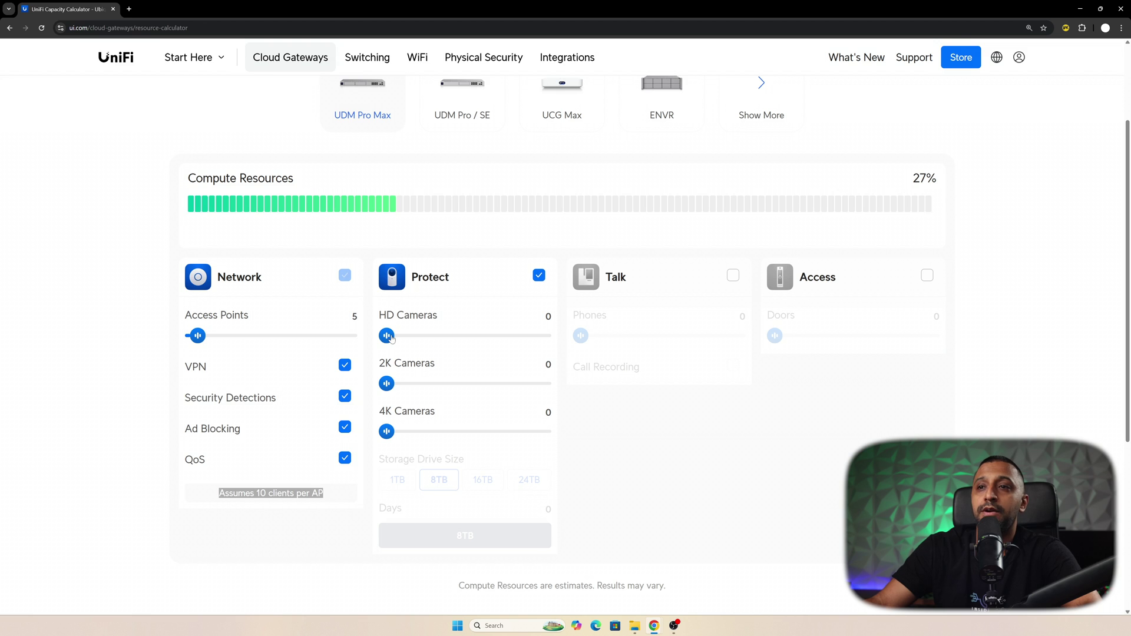
pyautogui.moveTo(387, 384); pyautogui.dragTo(412, 383)
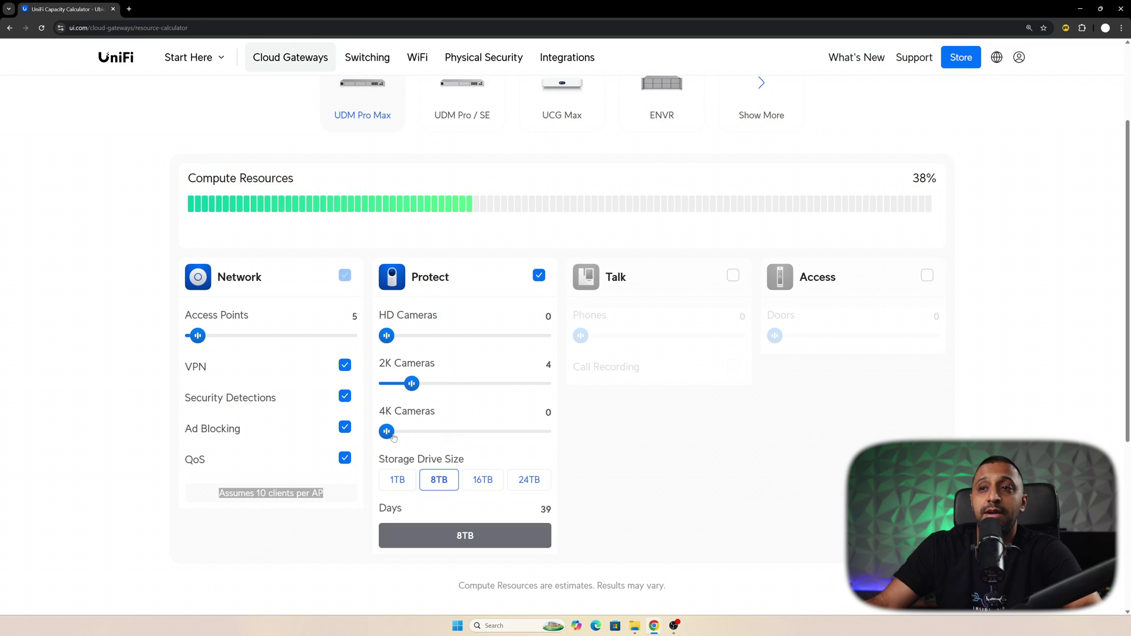
pyautogui.moveTo(387, 431); pyautogui.dragTo(407, 431)
pyautogui.moveTo(537, 510); pyautogui.dragTo(559, 511)
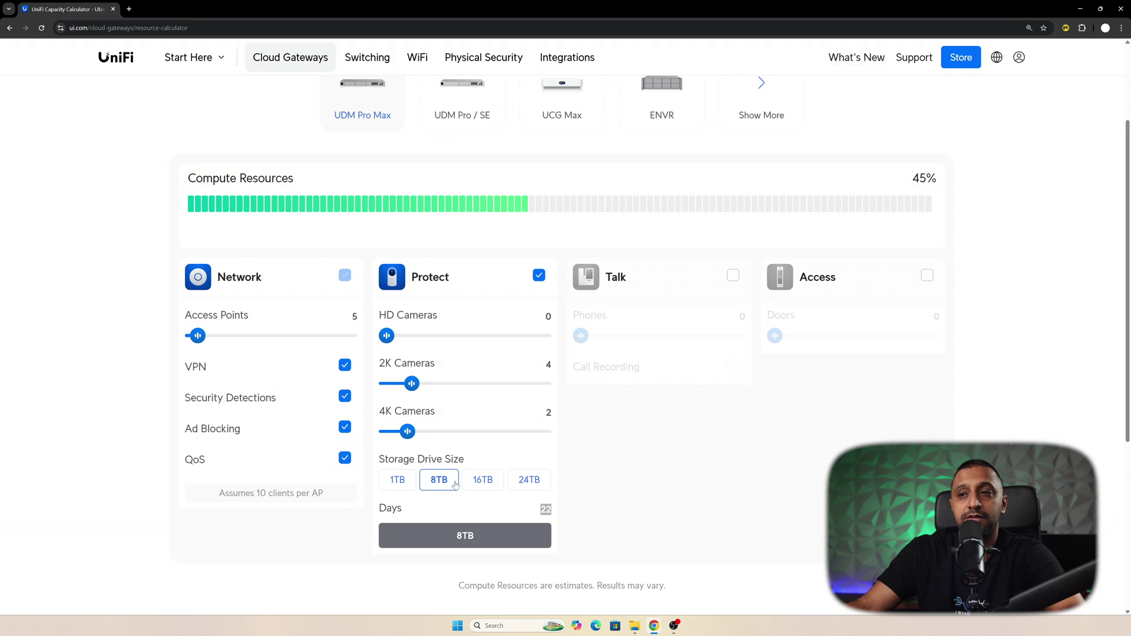
pyautogui.click(494, 486)
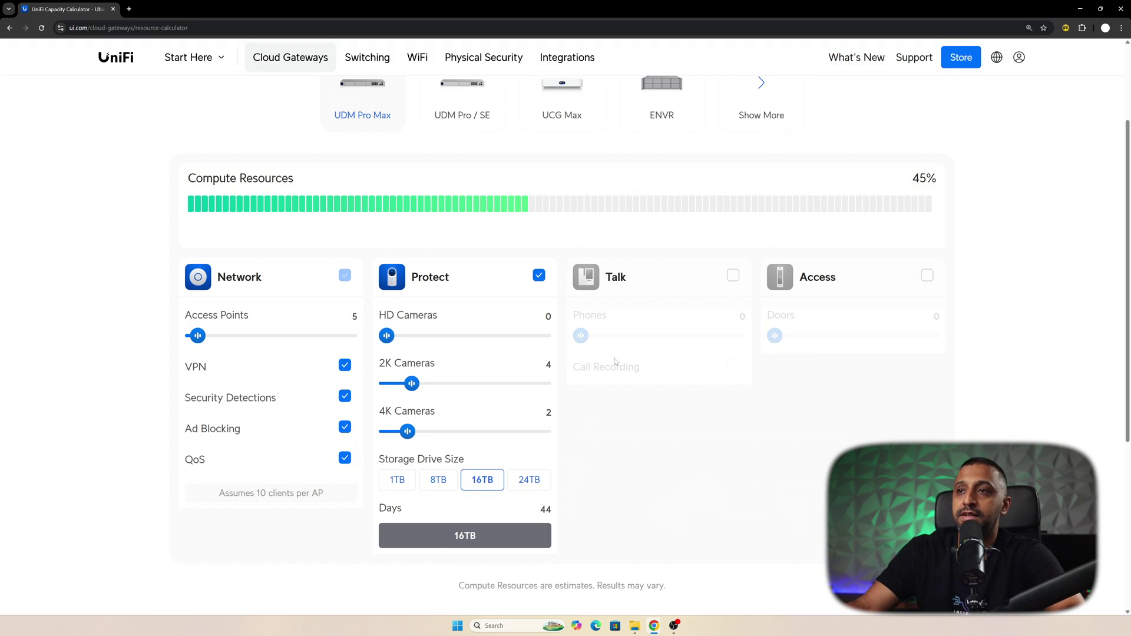
# Step: Enable Talk with 15 phones and Call Recording
pyautogui.click(650, 330)
pyautogui.moveTo(583, 340); pyautogui.dragTo(610, 340)
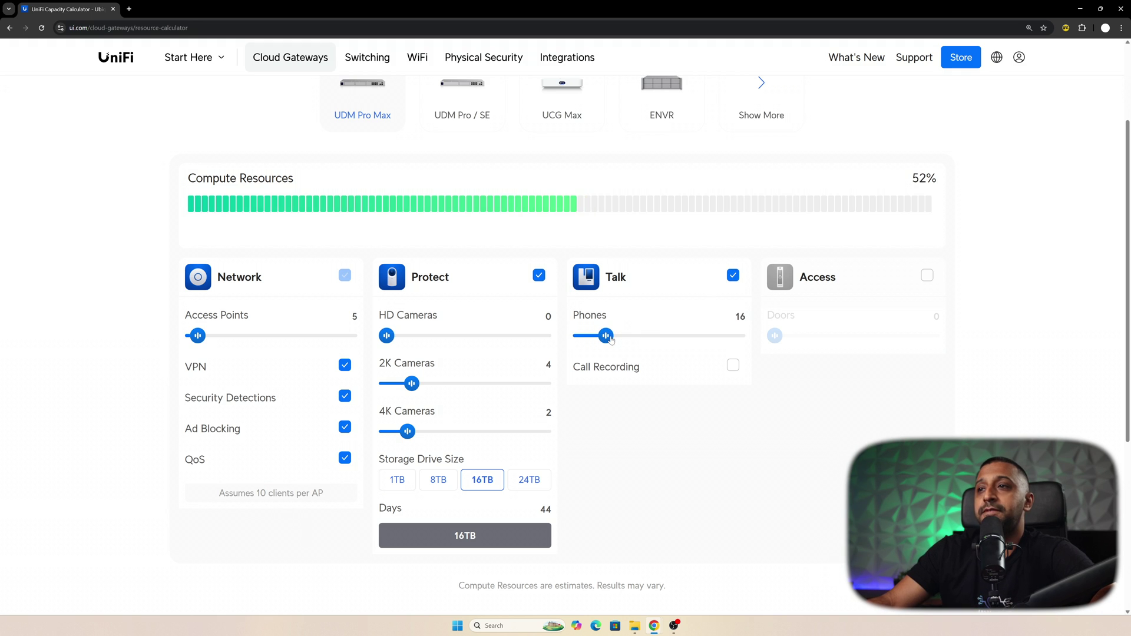
pyautogui.click(731, 366)
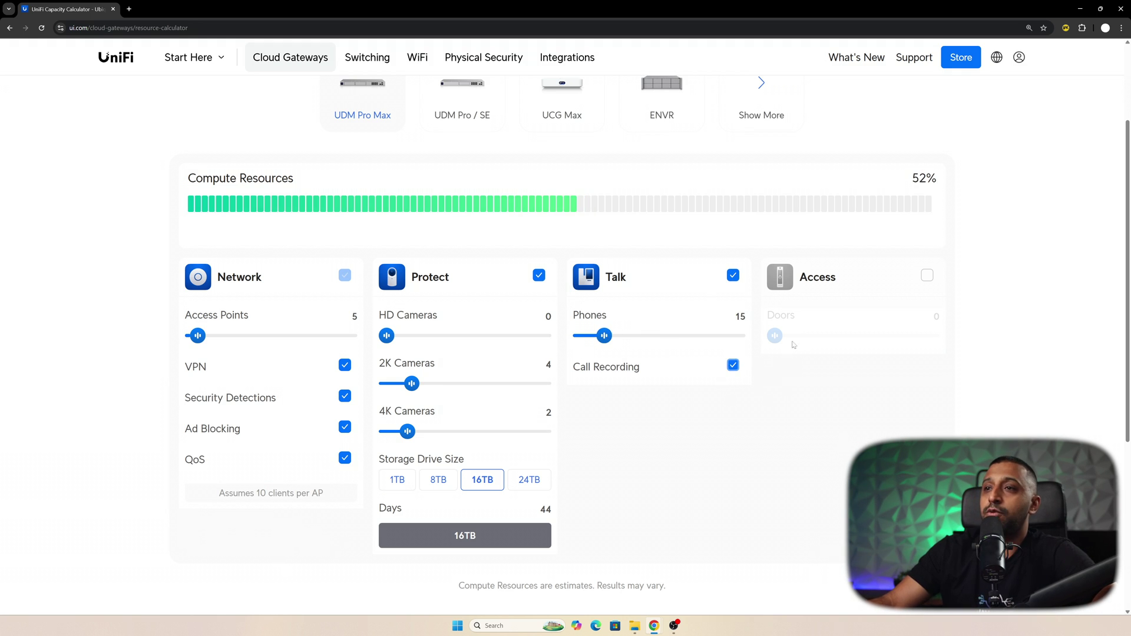
# Step: Enable Access with 21 doors, bringing compute to 55%
pyautogui.click(925, 280)
pyautogui.moveTo(775, 336); pyautogui.dragTo(811, 342)
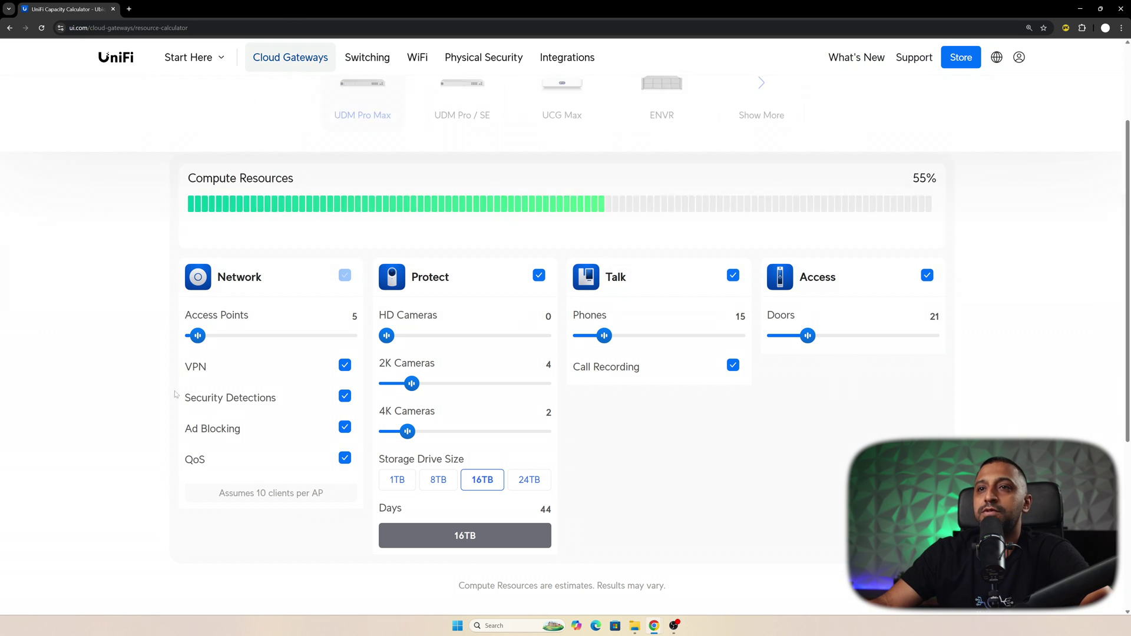
pyautogui.scroll(-1, 543, 262)
pyautogui.scroll(1, 543, 261)
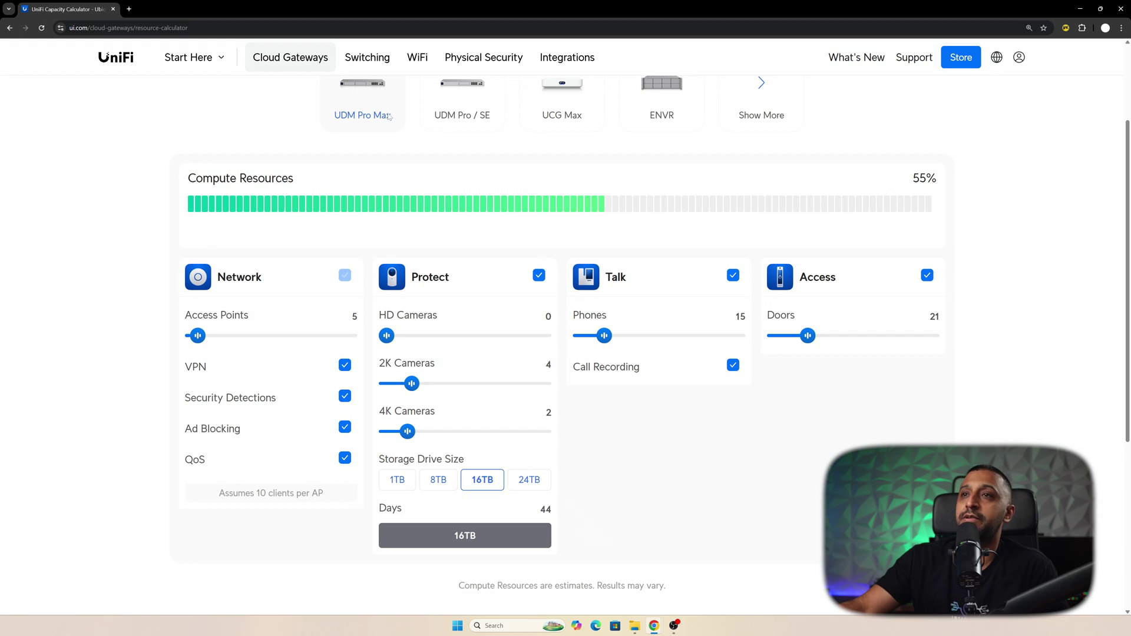
# Step: Try the UDM Pro / SE with Protect, Talk and Access, then reset and return to UDM Pro Max
pyautogui.click(459, 103)
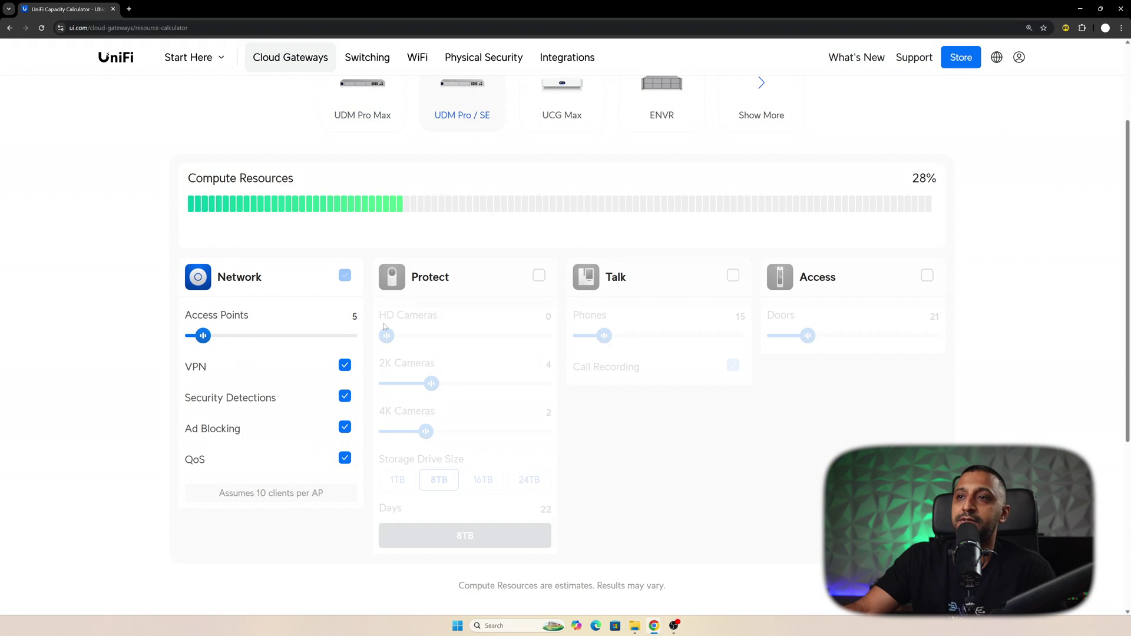
pyautogui.click(539, 276)
pyautogui.click(733, 275)
pyautogui.click(923, 278)
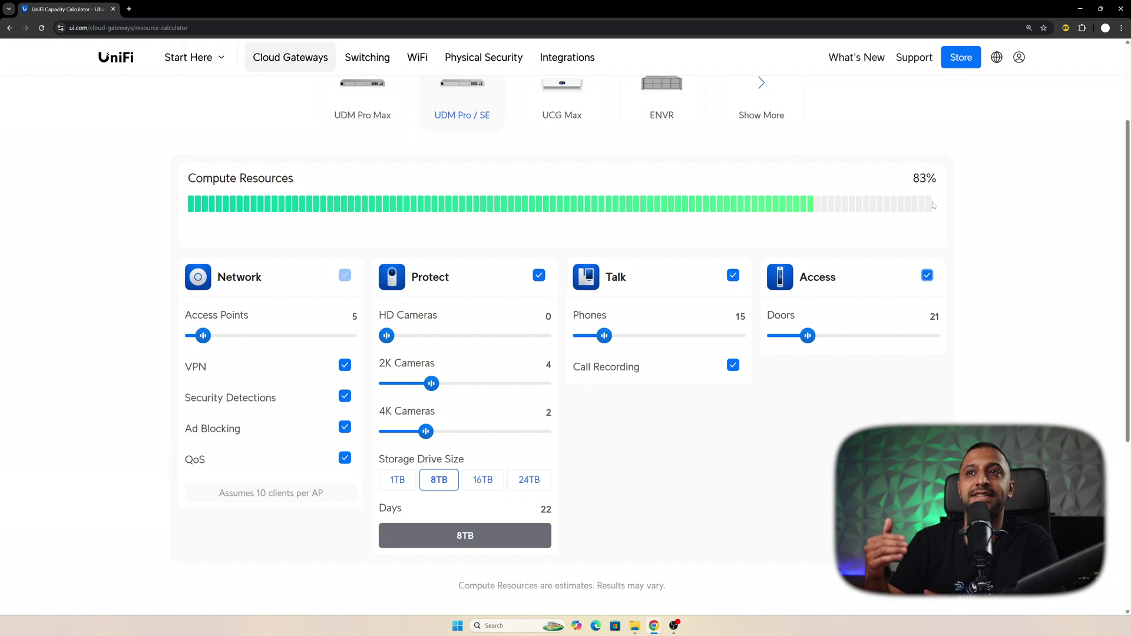
pyautogui.click(470, 103)
pyautogui.click(399, 109)
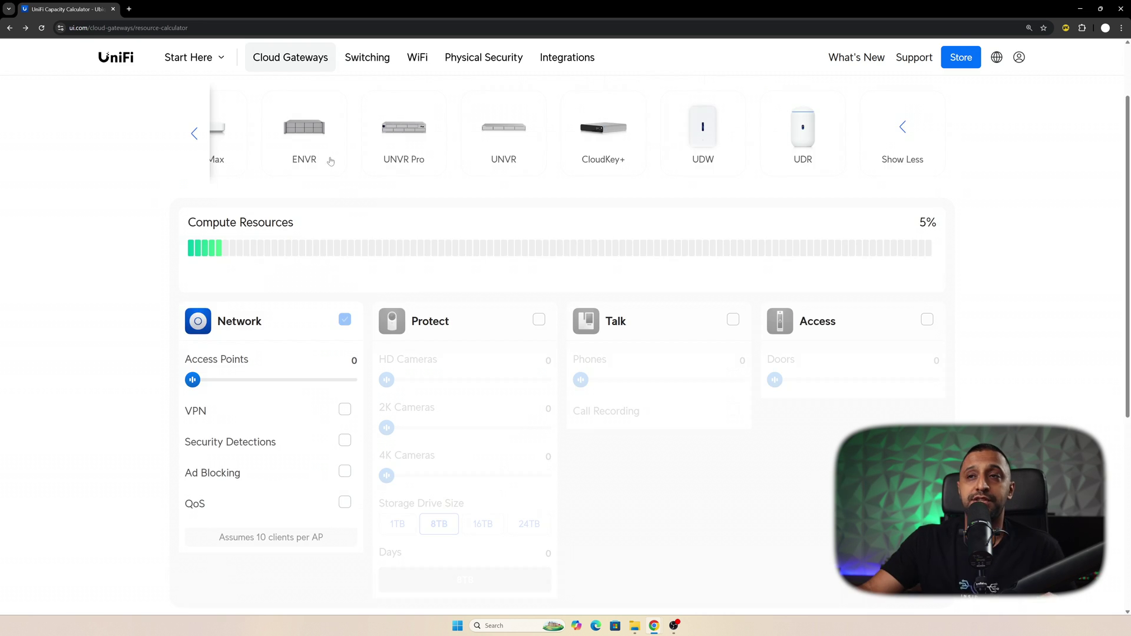
# Step: Select the UNVR Pro recorder and set HD, 2K and 4K cameras to 10 each
pyautogui.click(312, 154)
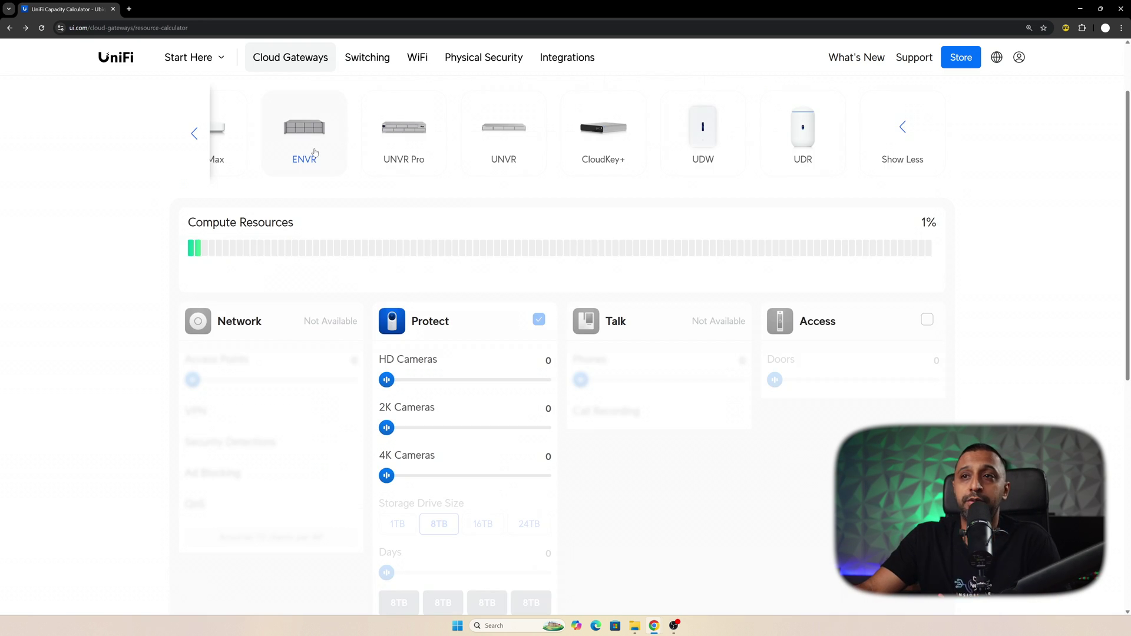
pyautogui.click(403, 142)
pyautogui.scroll(-2, 472, 307)
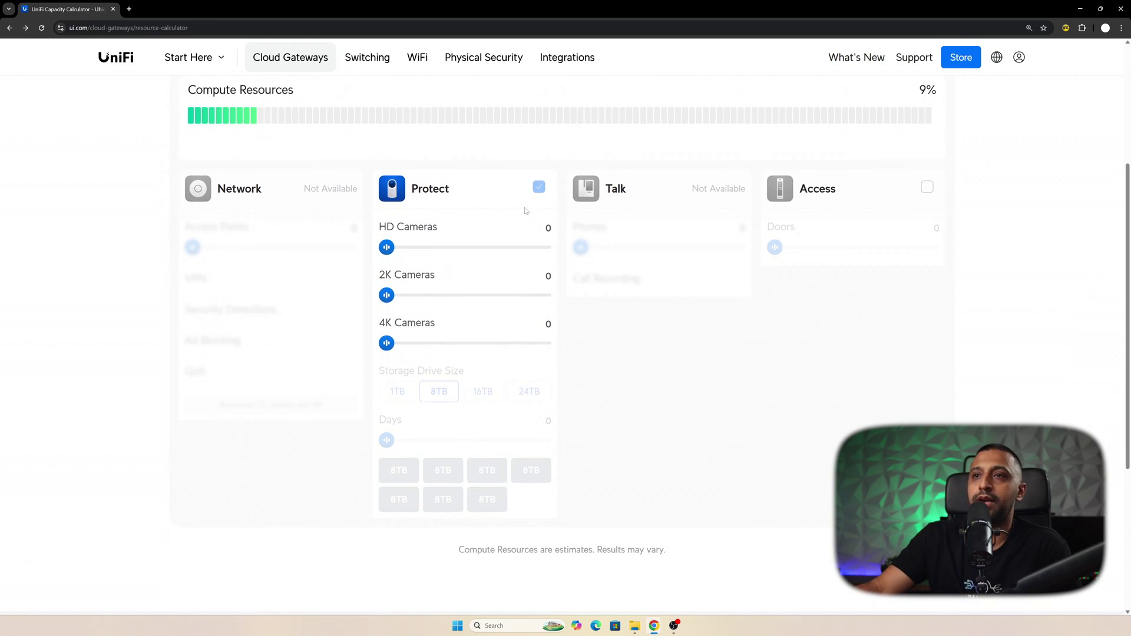
pyautogui.moveTo(393, 247); pyautogui.dragTo(411, 250)
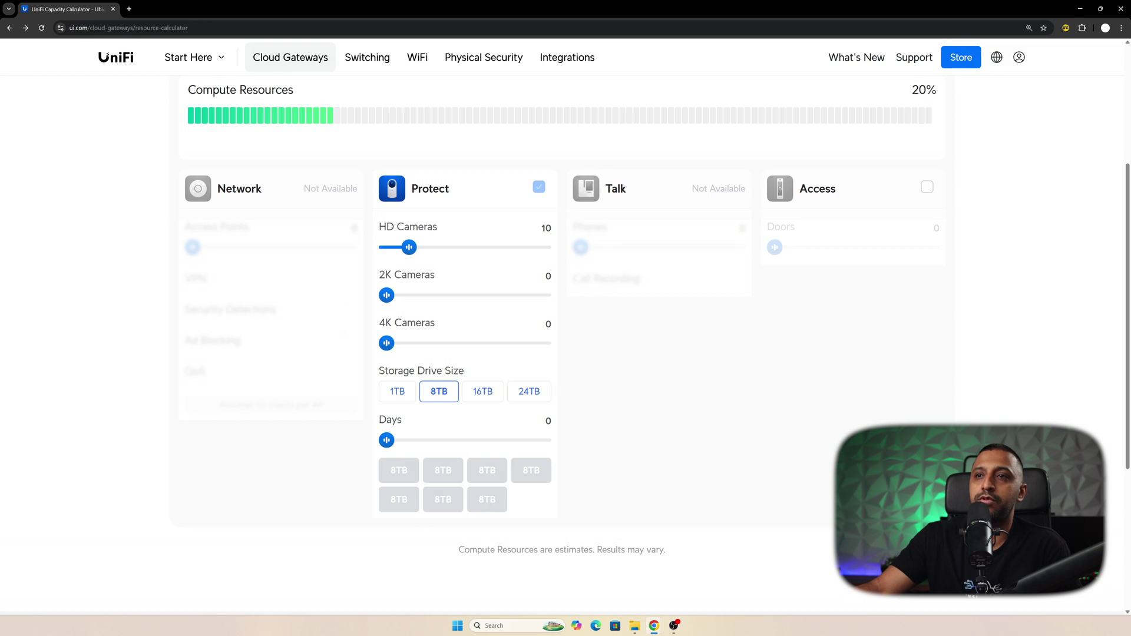
pyautogui.moveTo(387, 295); pyautogui.dragTo(432, 296)
pyautogui.scroll(2, 501, 354)
pyautogui.moveTo(386, 436); pyautogui.dragTo(452, 437)
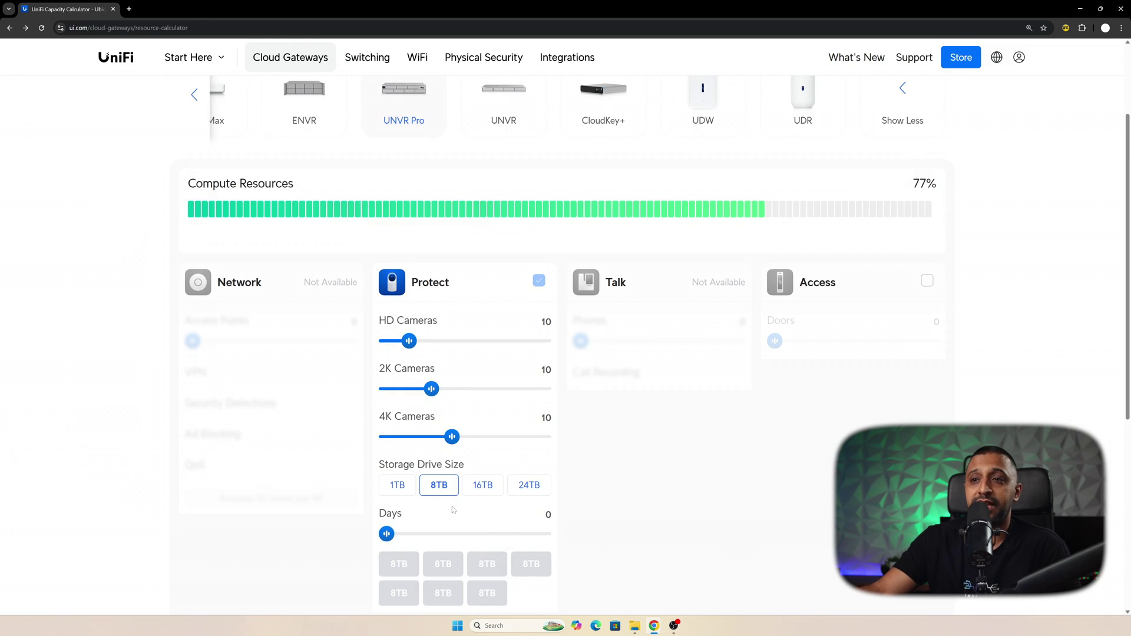
pyautogui.scroll(-2, 453, 509)
# Step: Use 16TB drives, push retention to the maximum 59 days, and include Access
pyautogui.moveTo(386, 401); pyautogui.dragTo(481, 405)
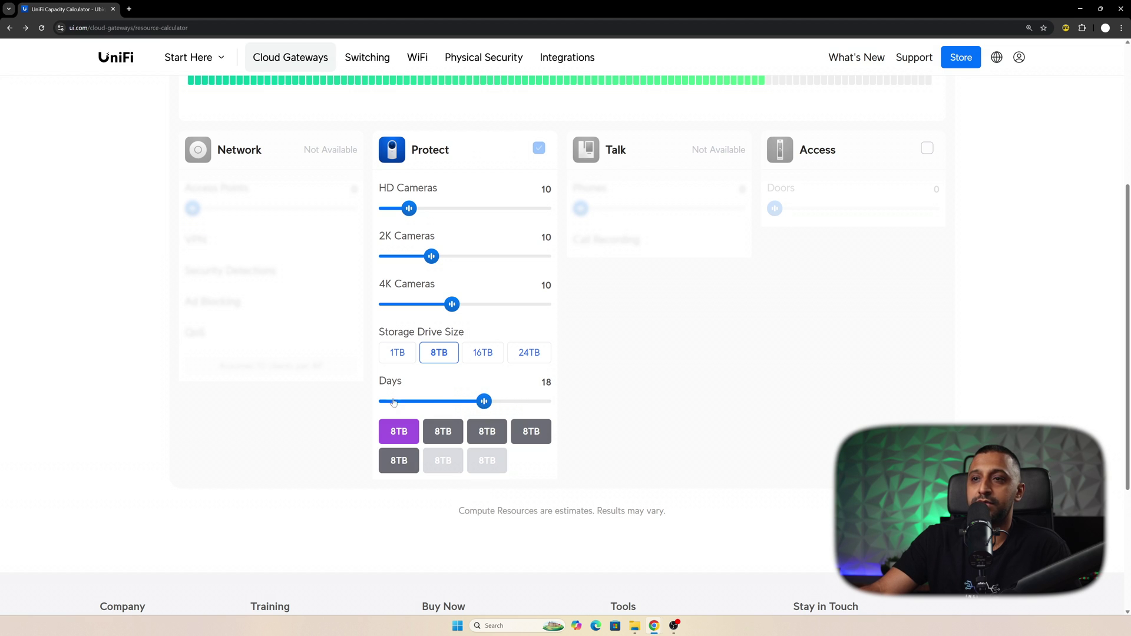
pyautogui.moveTo(472, 405); pyautogui.dragTo(504, 403)
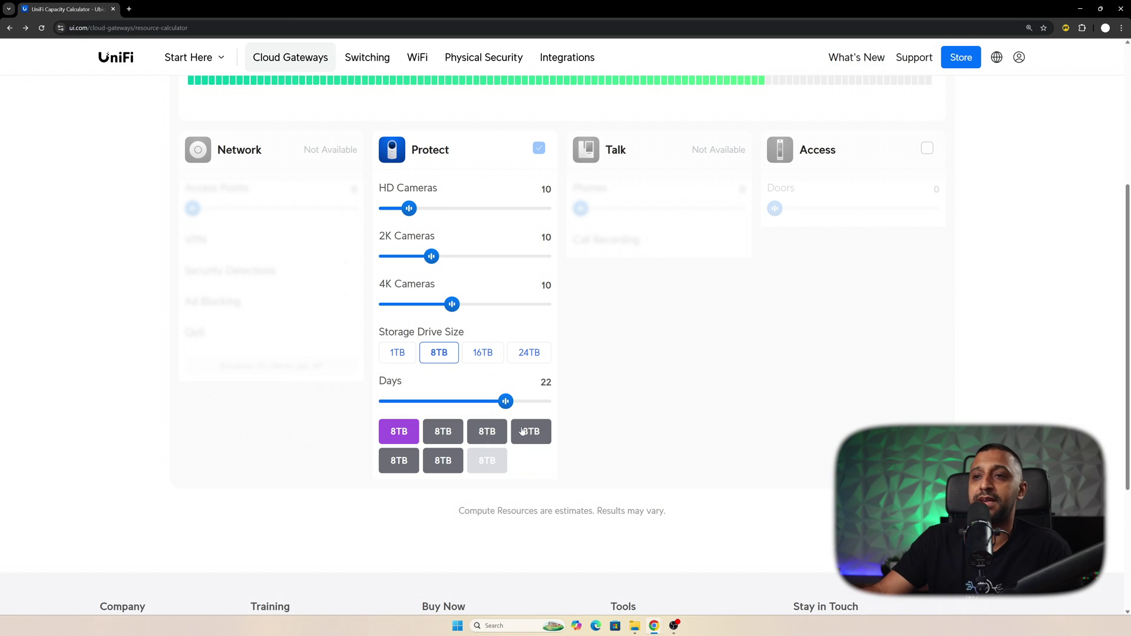
pyautogui.moveTo(506, 408); pyautogui.dragTo(606, 402)
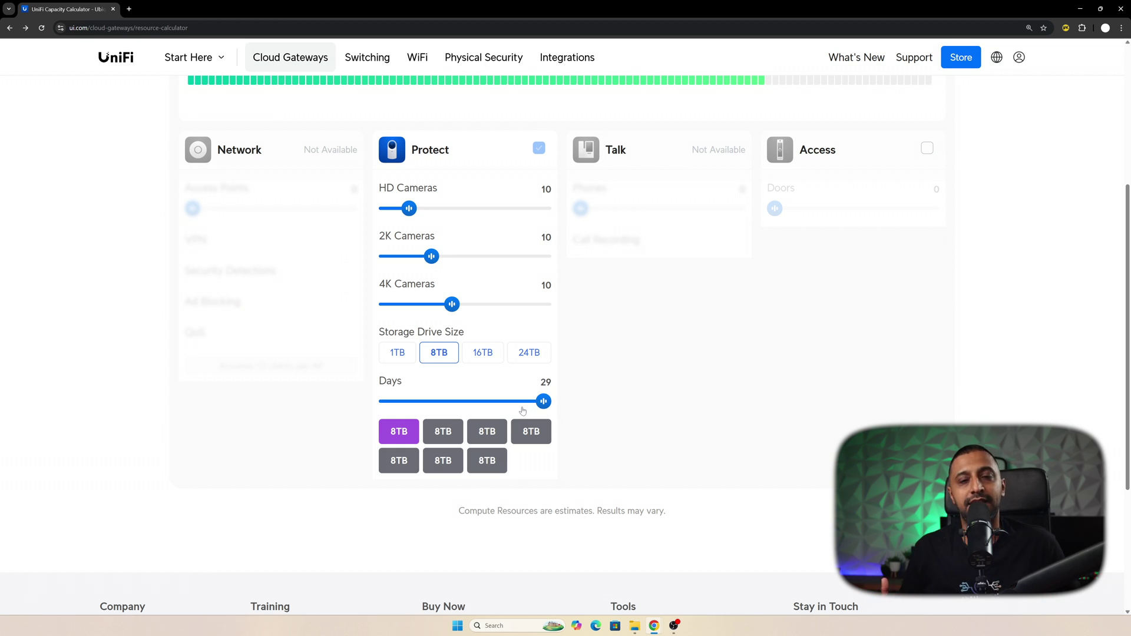
pyautogui.click(478, 353)
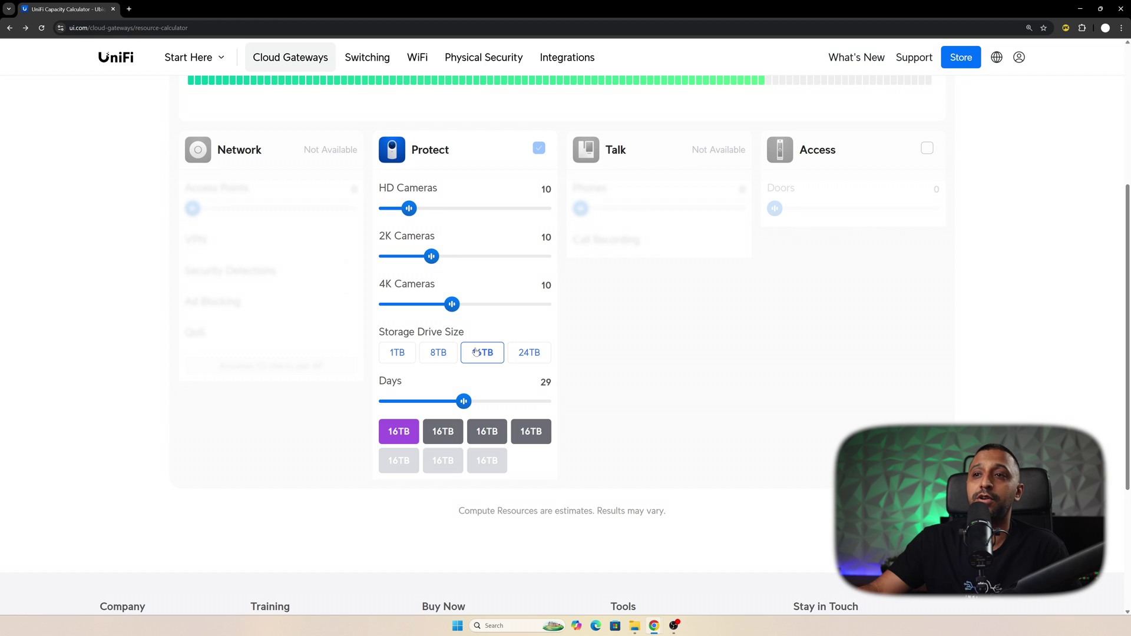
pyautogui.moveTo(474, 404); pyautogui.dragTo(583, 401)
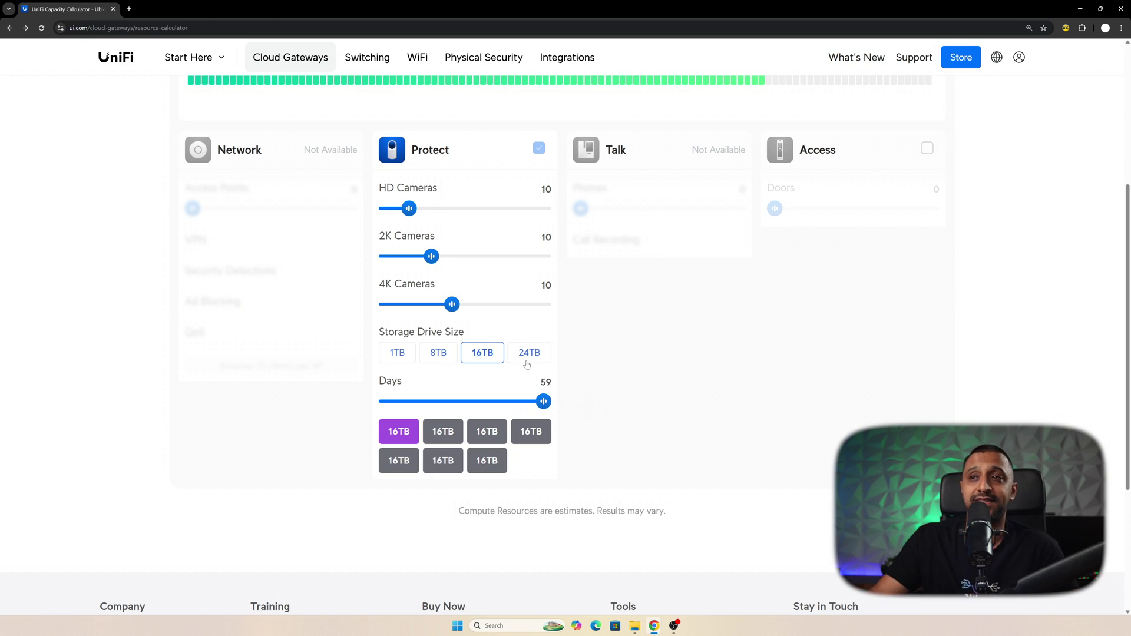
pyautogui.scroll(-1, 527, 365)
pyautogui.scroll(3, 892, 250)
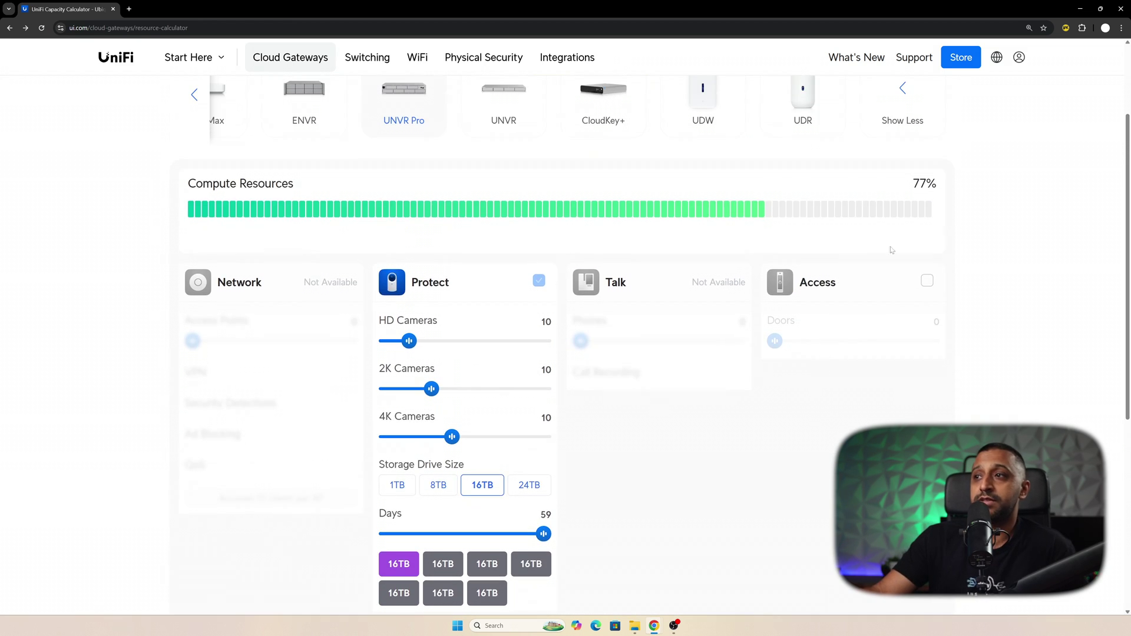
pyautogui.click(925, 286)
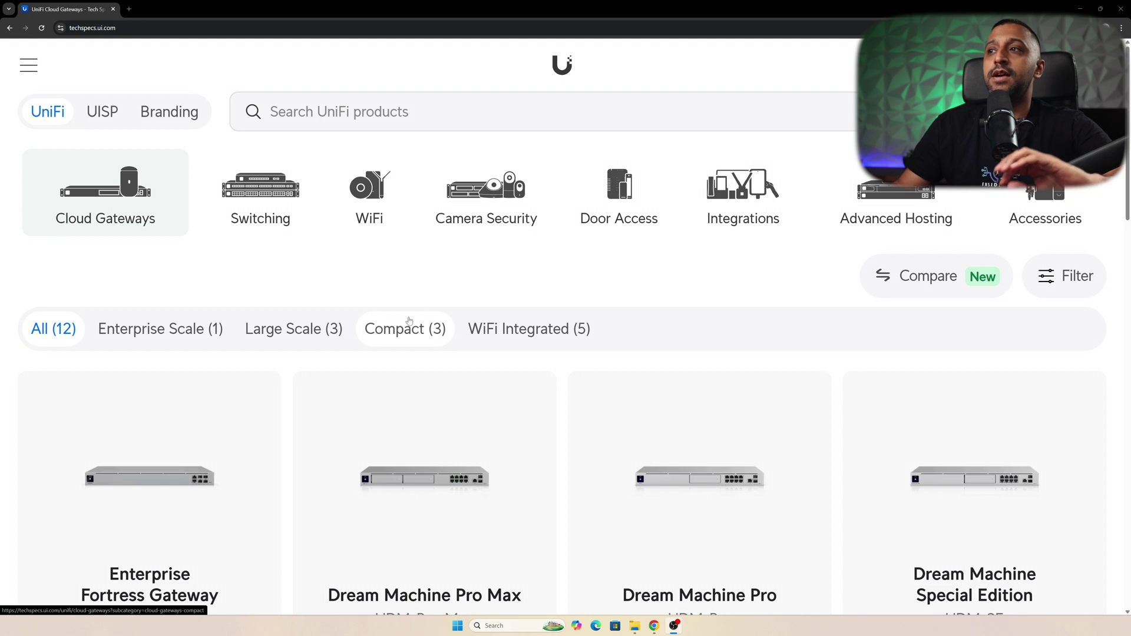
# Step: Open the gateway comparison and drop Dream Machine Special Edition and Dream Machine Pro
pyautogui.click(926, 279)
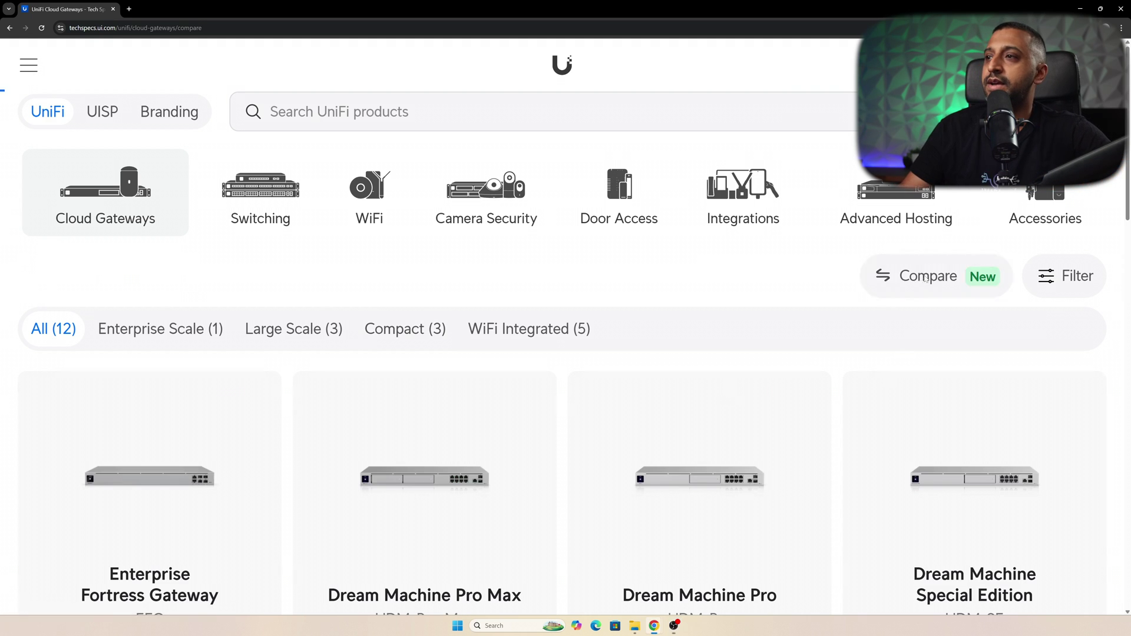
pyautogui.scroll(-3, 472, 286)
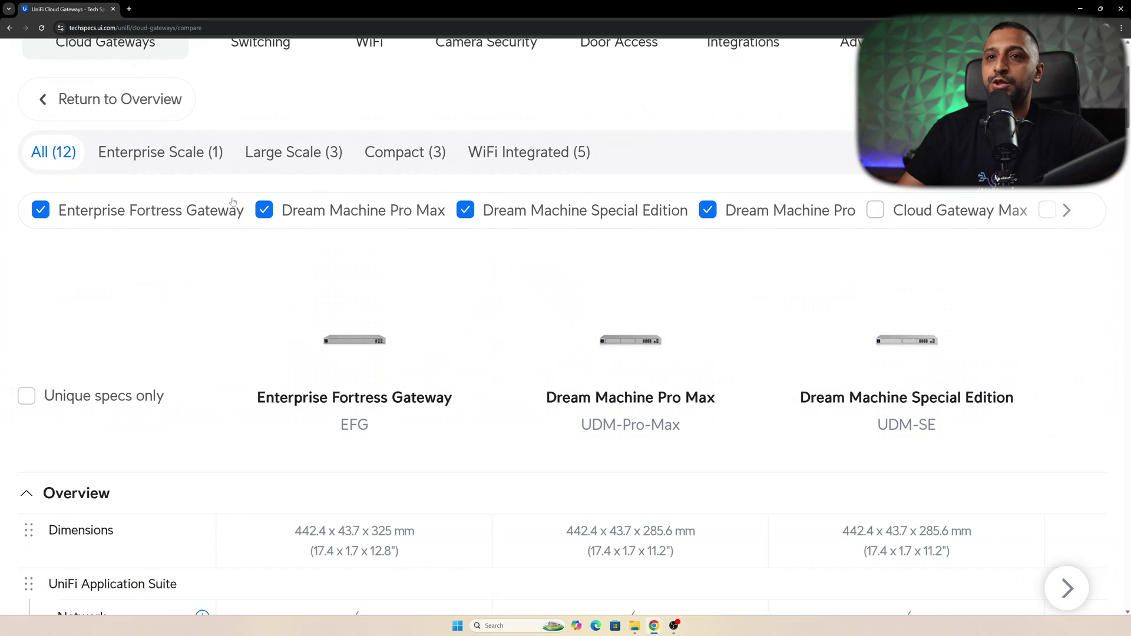
pyautogui.click(517, 213)
pyautogui.click(707, 210)
pyautogui.scroll(-1, 695, 273)
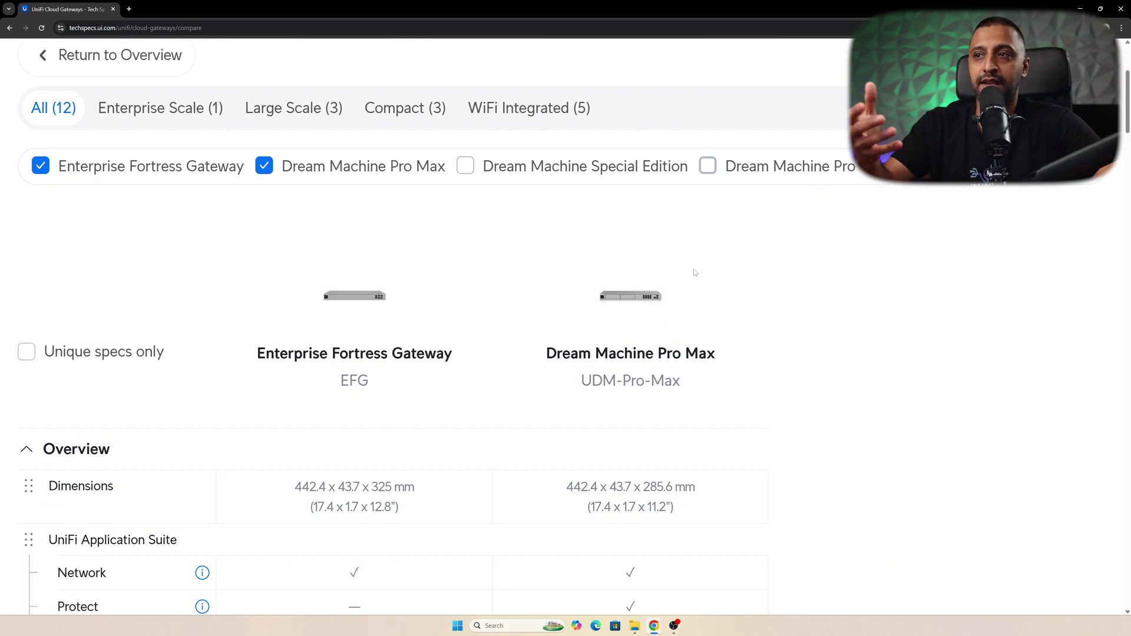
pyautogui.scroll(-5, 676, 268)
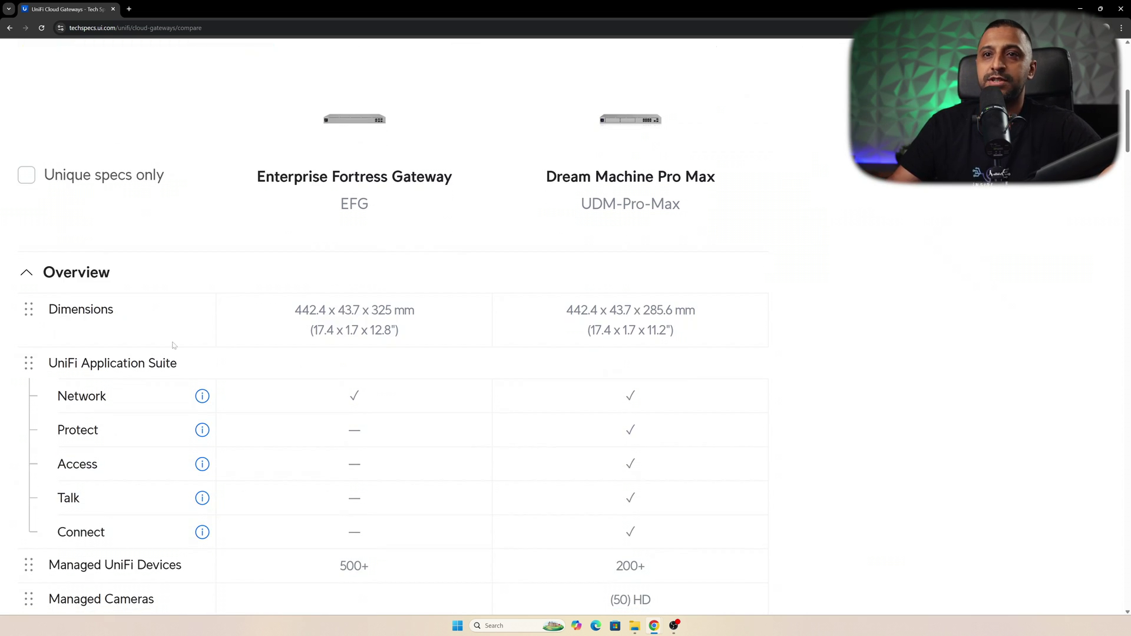
pyautogui.scroll(2, 282, 359)
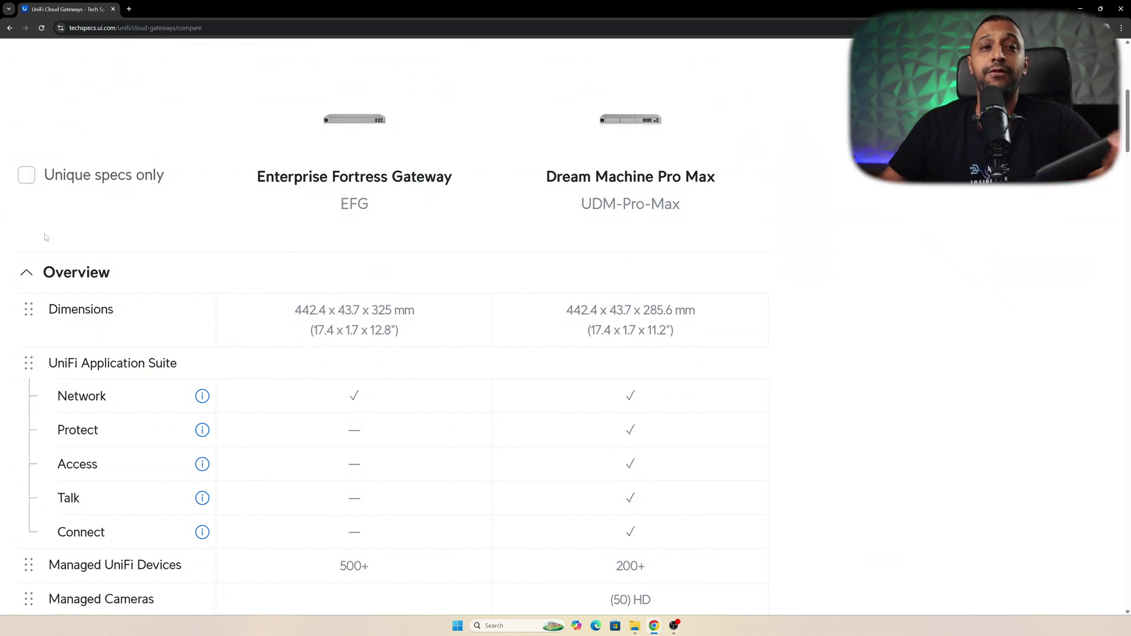
# Step: Toggle Unique specs only on and off, then review Enterprise Fortress Gateway versus Dream Machine Pro Max specs
pyautogui.click(79, 179)
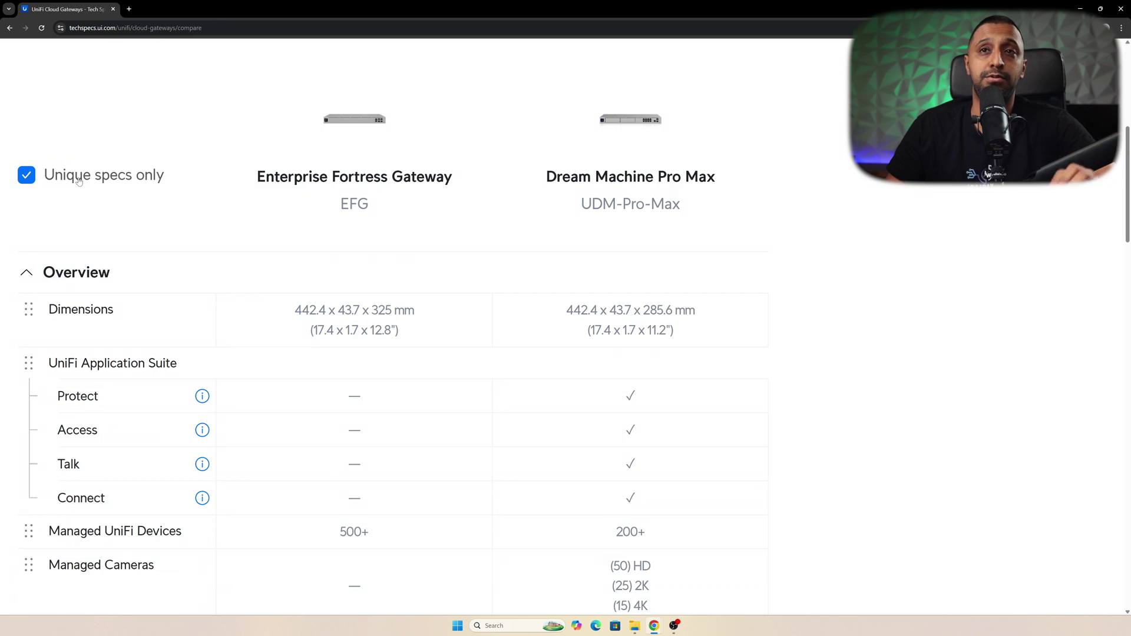
pyautogui.click(79, 180)
pyautogui.scroll(-2, 547, 295)
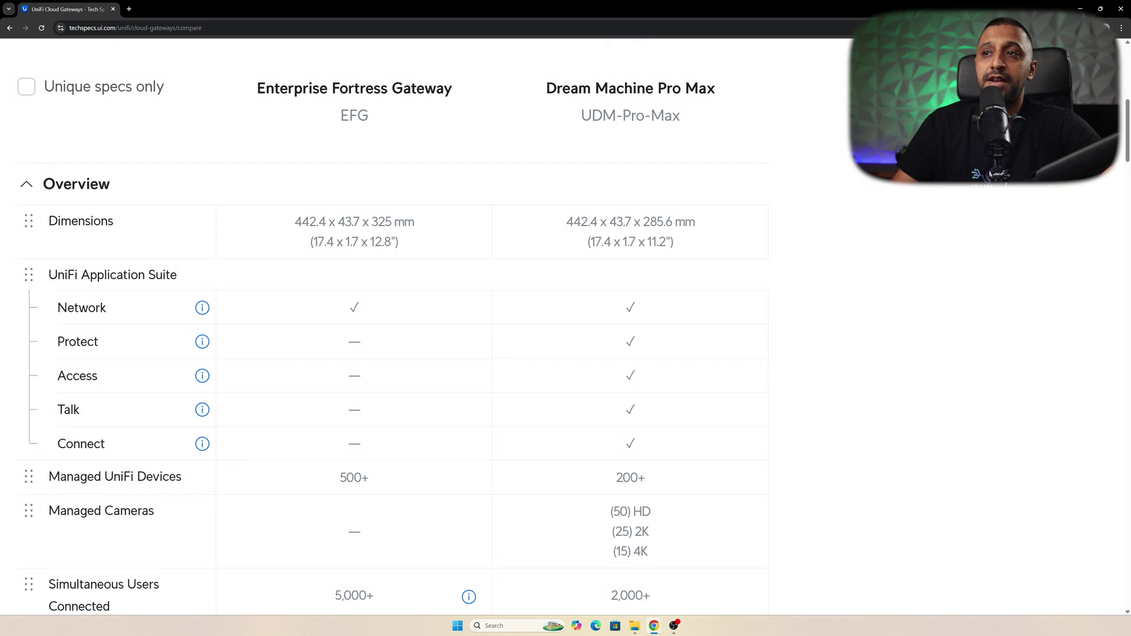
pyautogui.scroll(-2, 647, 452)
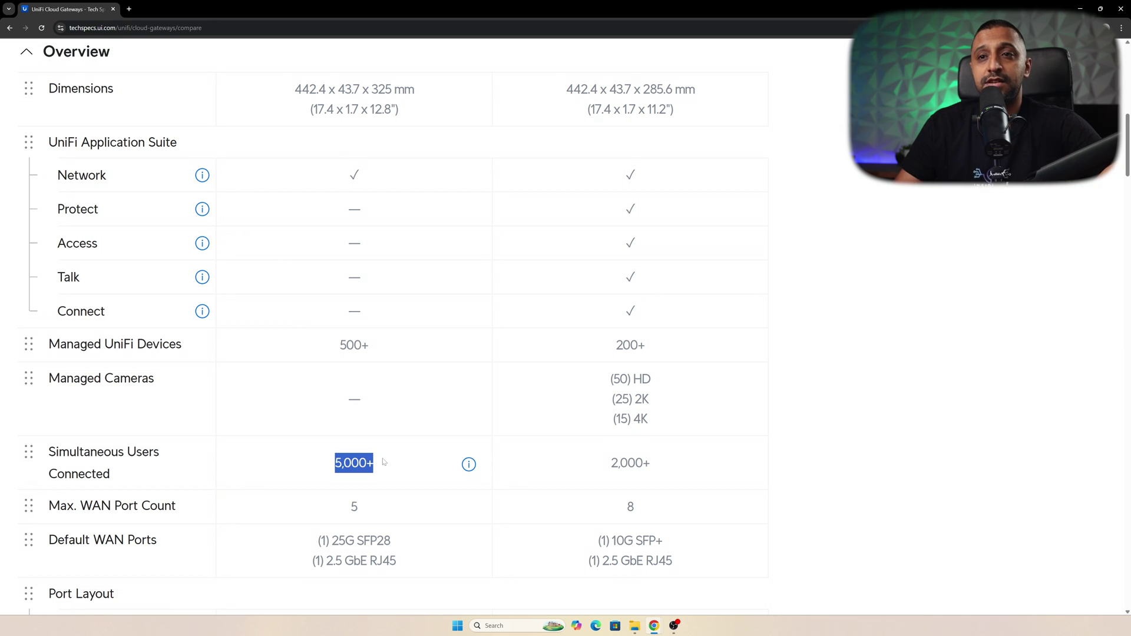
pyautogui.scroll(-10, 383, 462)
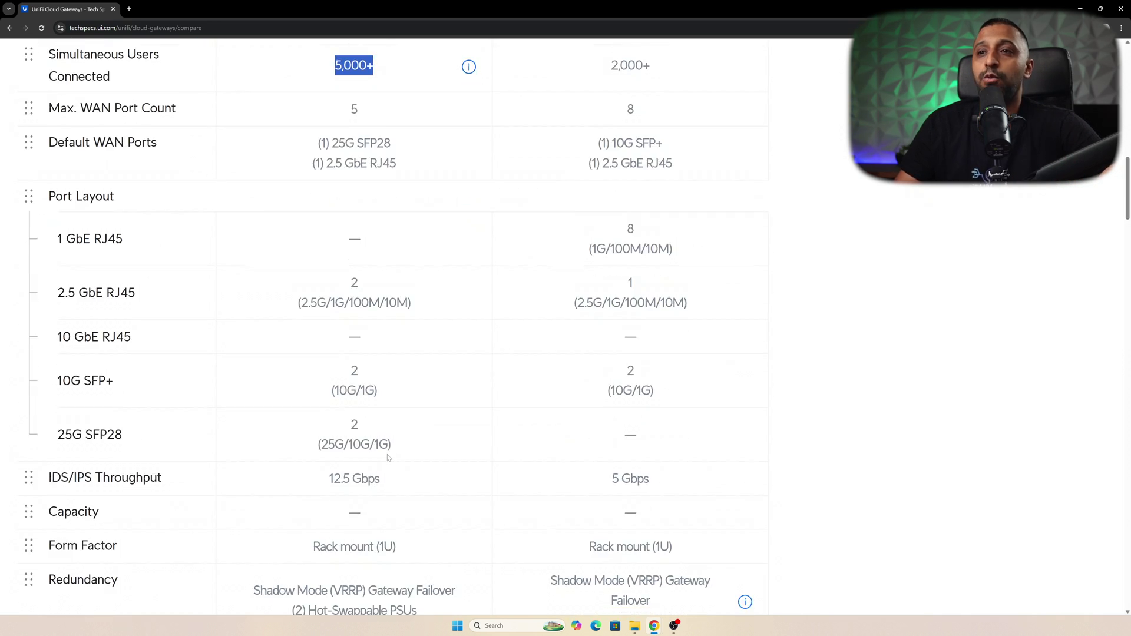
pyautogui.scroll(-8, 387, 458)
pyautogui.scroll(20, 389, 457)
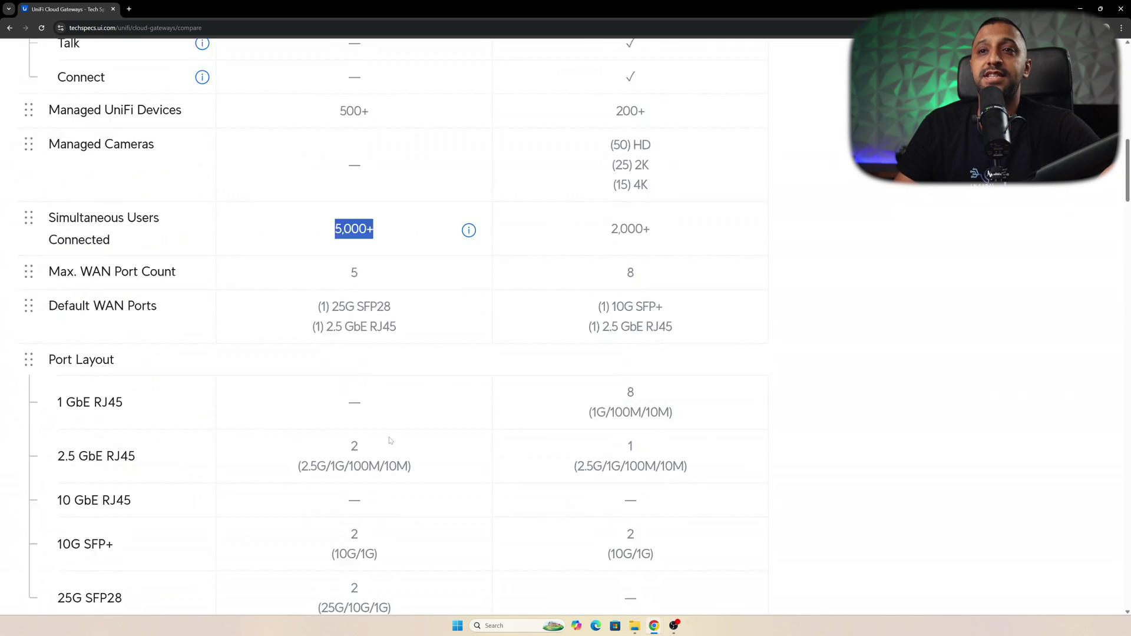
pyautogui.scroll(3, 398, 453)
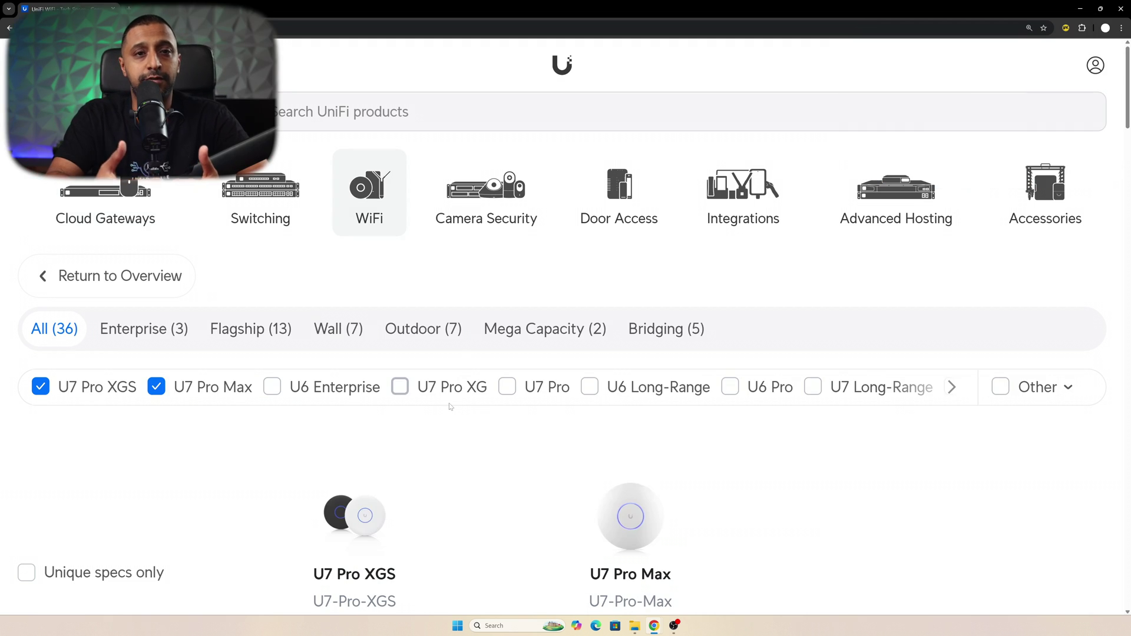
# Step: Scroll down the U7 Pro XGS versus U7 Pro Max spec comparison
pyautogui.scroll(-6, 450, 406)
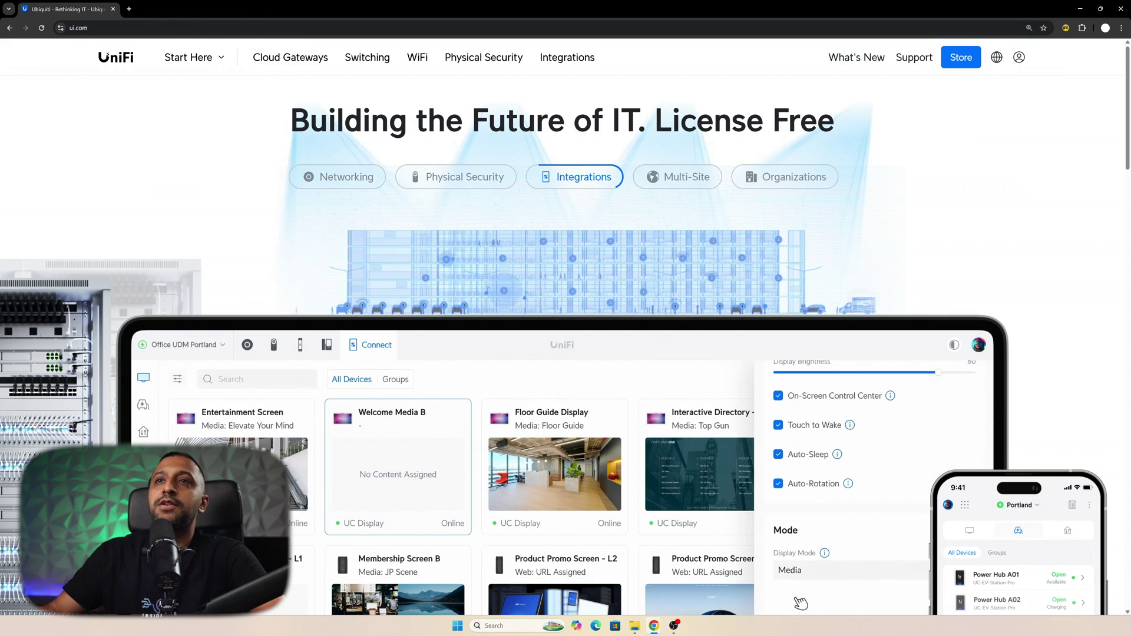
# Step: Open the Start Here menu and preview Resources, Case Studies, Cloud Gateways and Switching menus
pyautogui.click(200, 58)
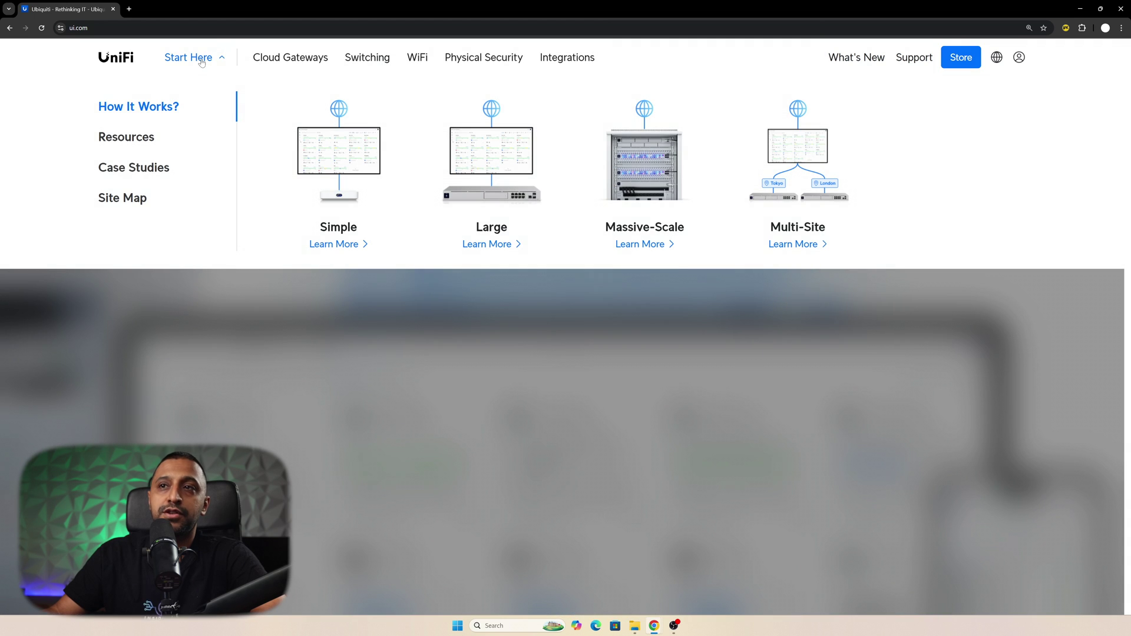
pyautogui.moveTo(142, 135)
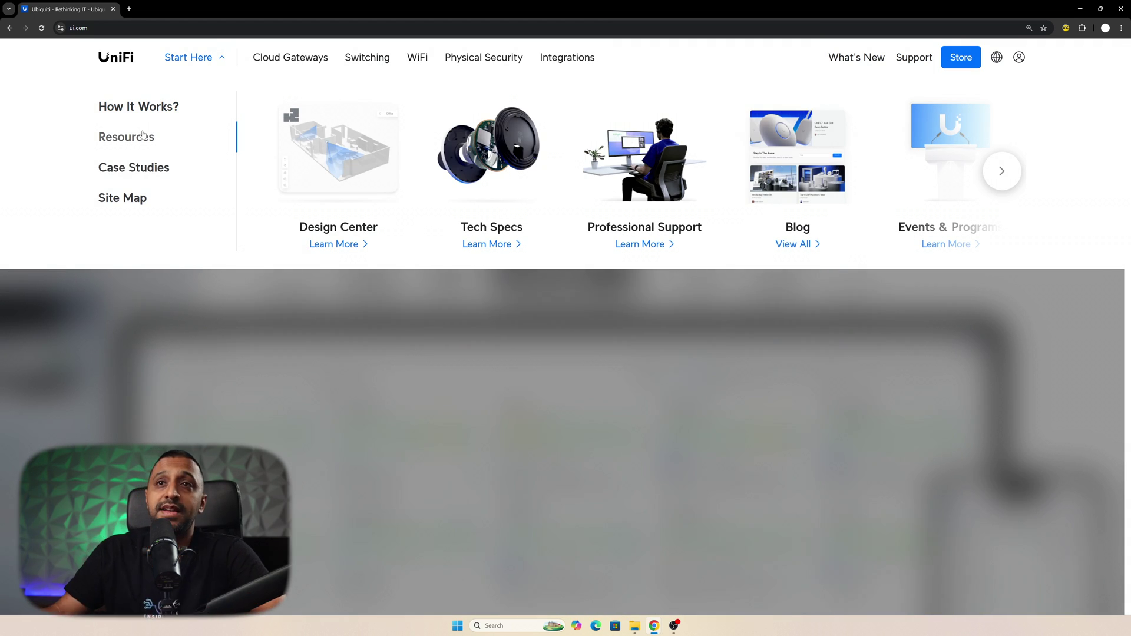
pyautogui.moveTo(146, 169)
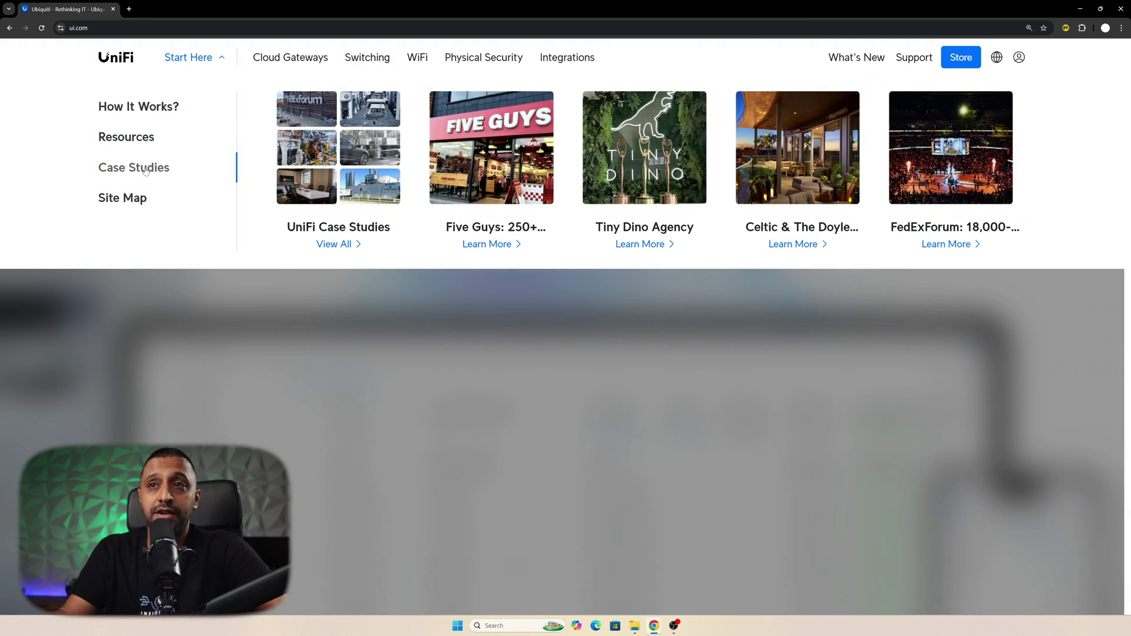
pyautogui.moveTo(266, 63)
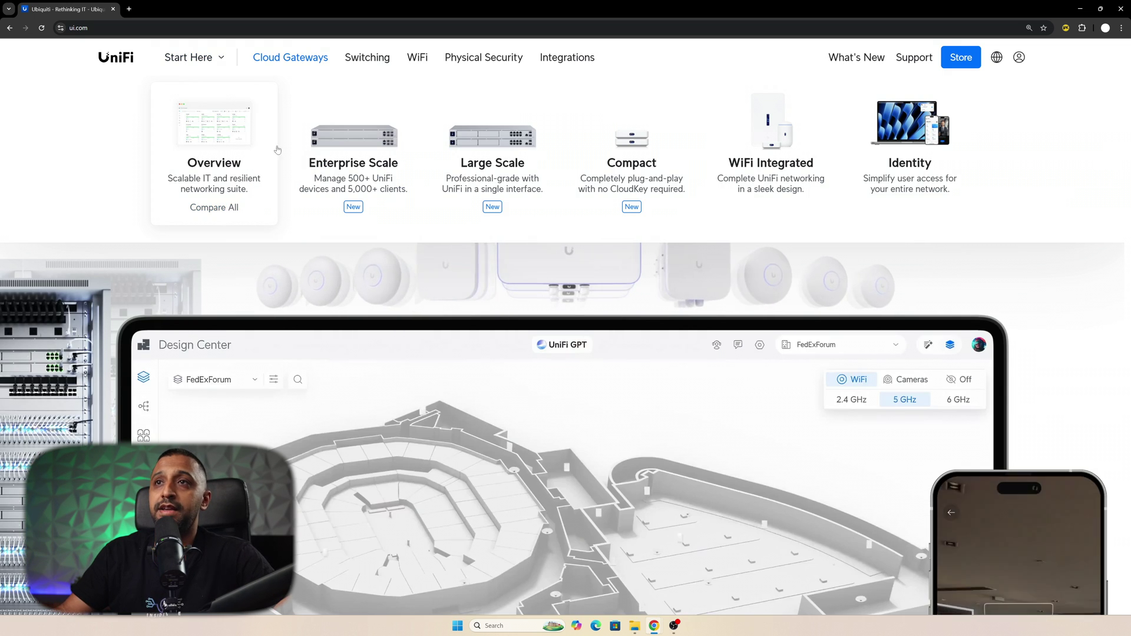
pyautogui.moveTo(367, 57)
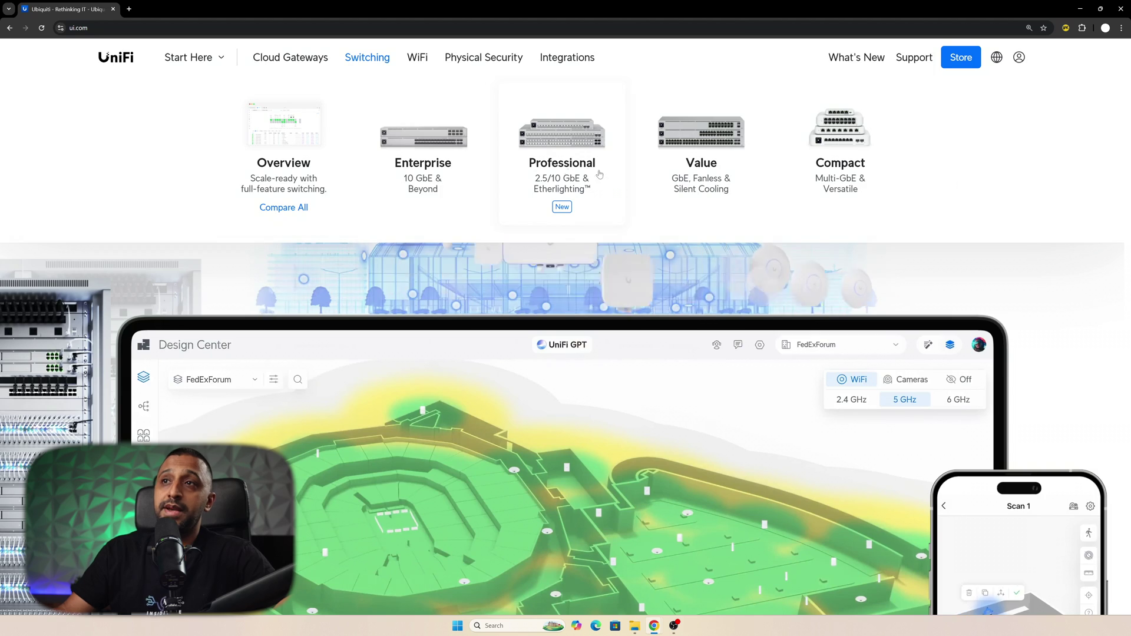
pyautogui.moveTo(471, 62)
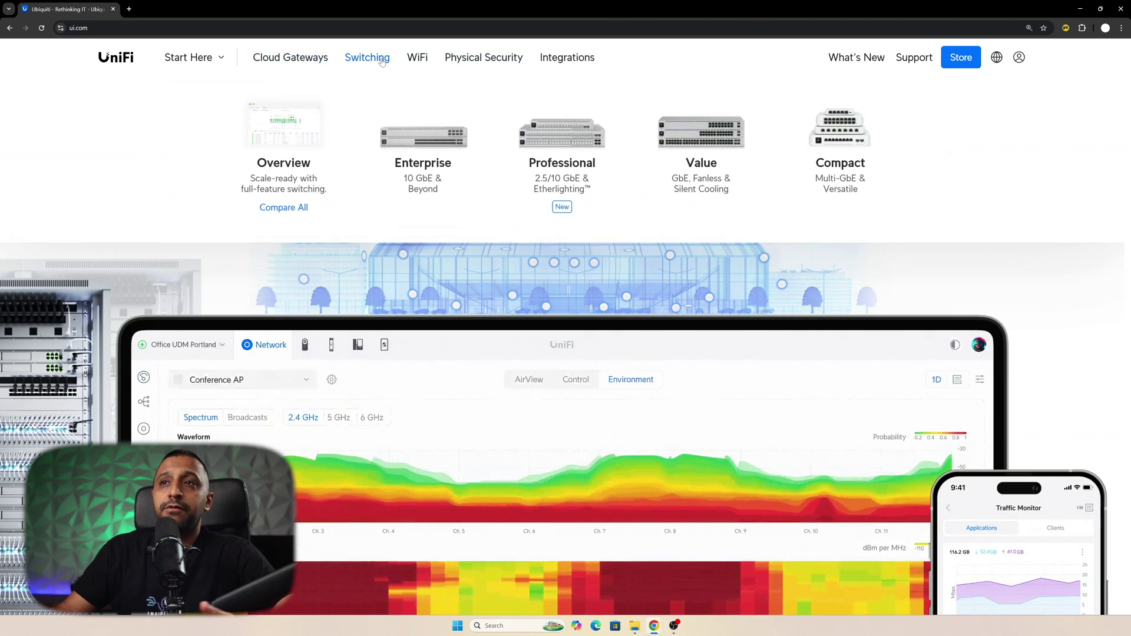
# Step: Open the UniFi Switching product page and scroll to the series cards
pyautogui.click(381, 59)
pyautogui.scroll(-8, 465, 231)
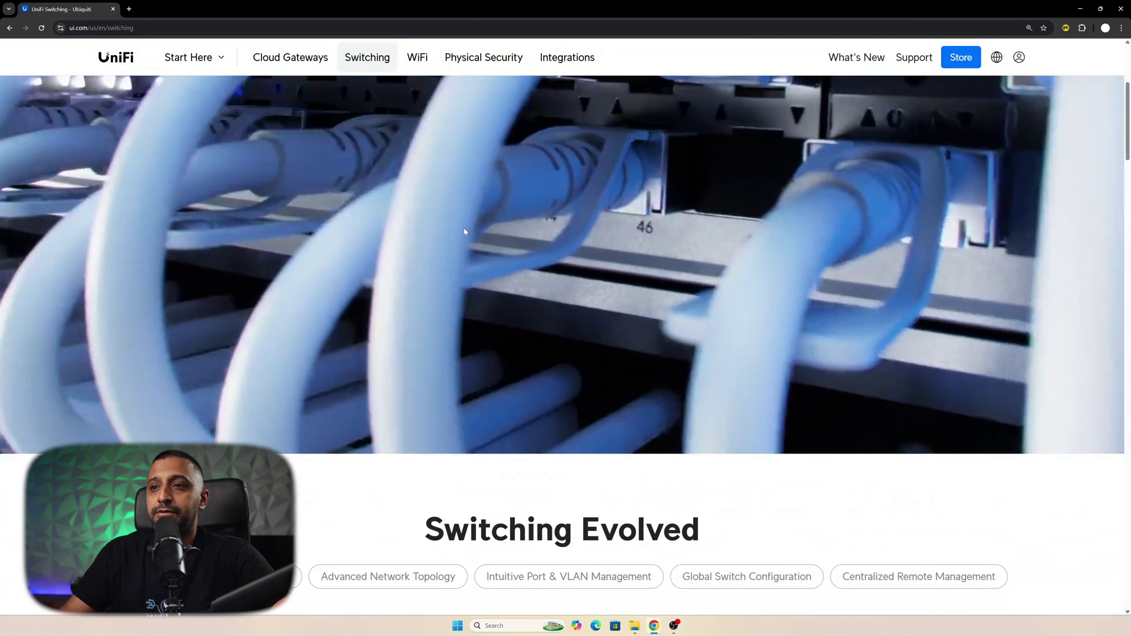
pyautogui.scroll(-15, 466, 231)
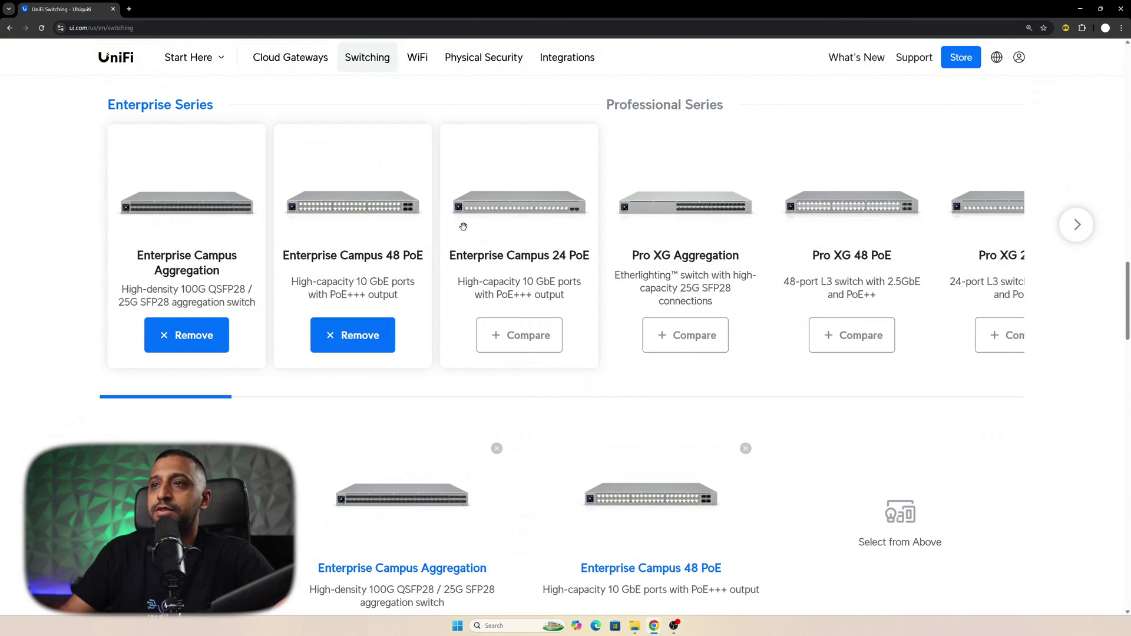
pyautogui.scroll(5, 469, 233)
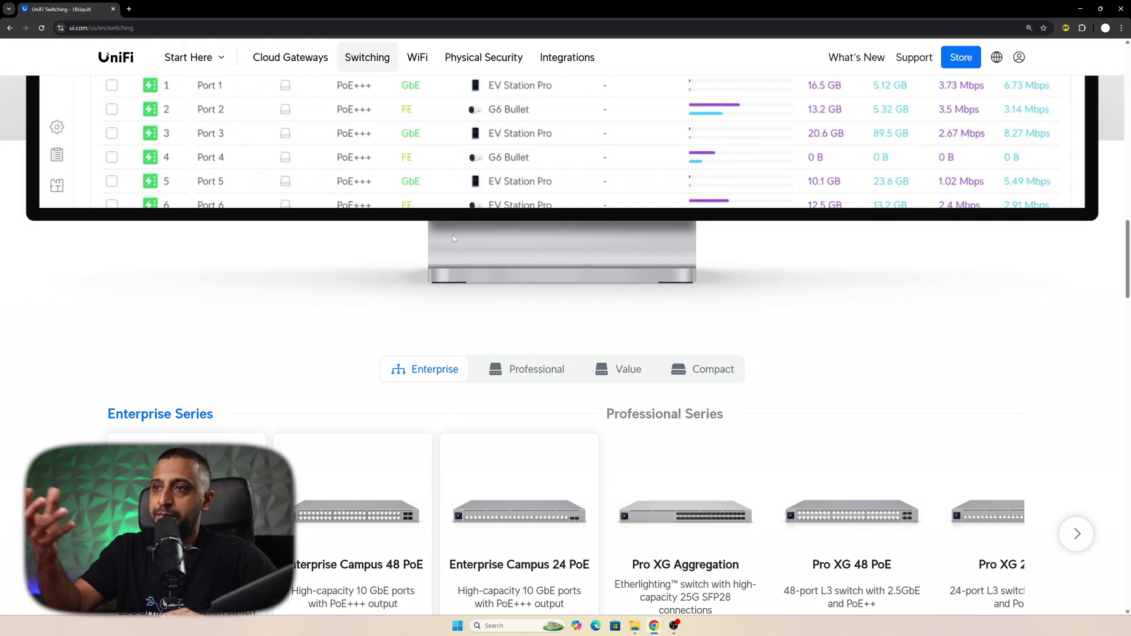
pyautogui.scroll(-3, 452, 238)
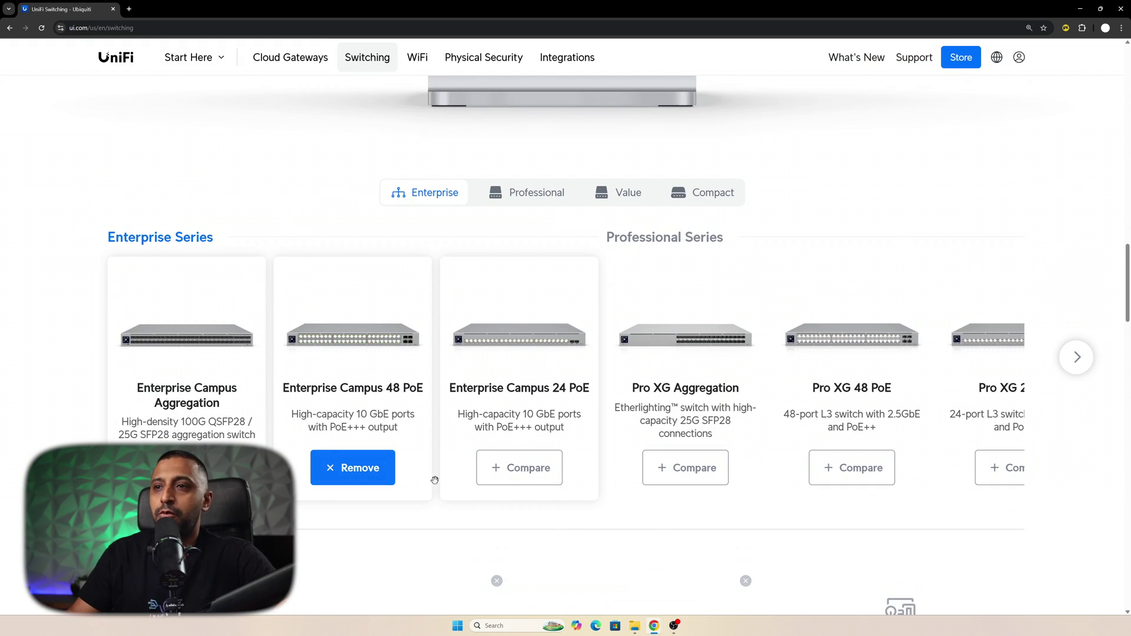
# Step: Compare Enterprise Campus Aggregation, Campus 24 PoE, Pro XG 24 PoE and Pro XG 10 PoE, dropping Campus 48 PoE
pyautogui.click(520, 480)
pyautogui.click(381, 470)
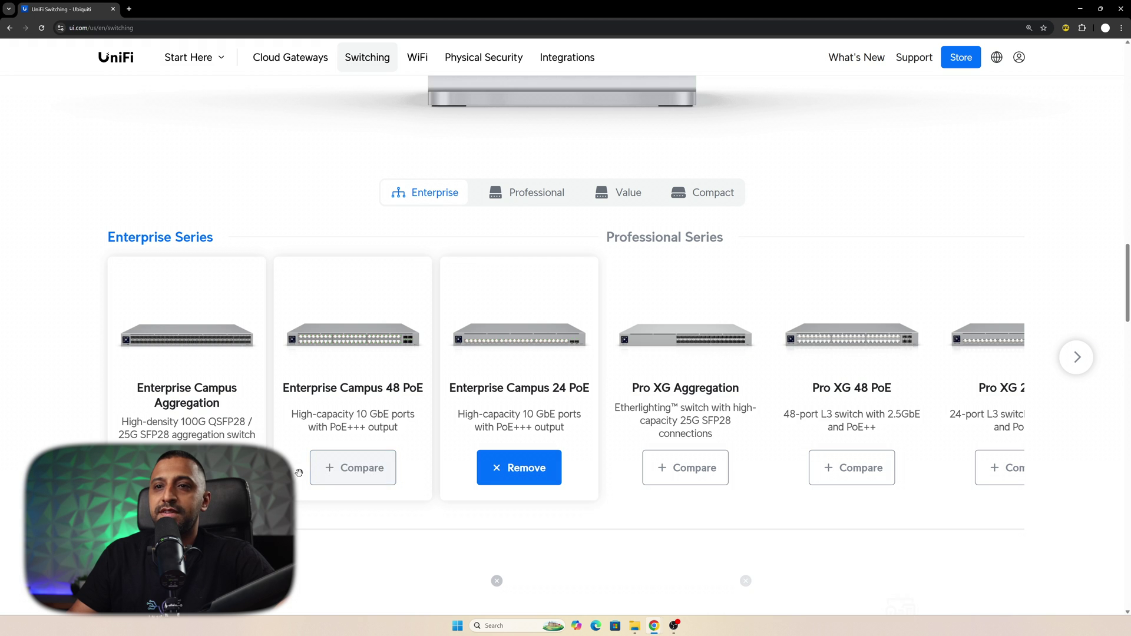
pyautogui.click(543, 206)
pyautogui.click(512, 468)
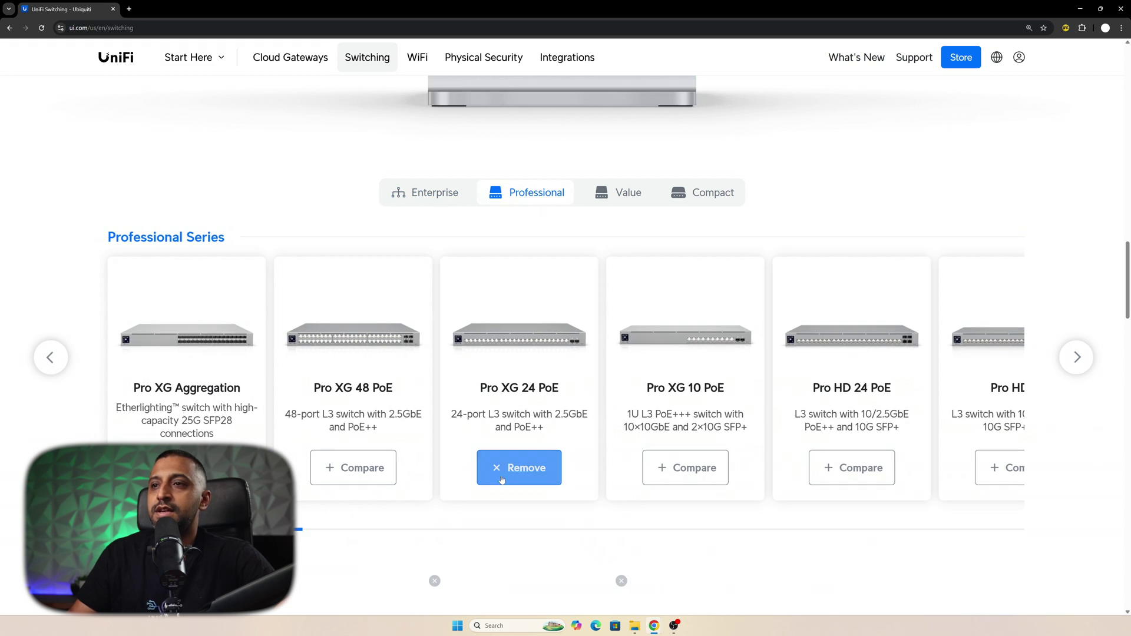
pyautogui.click(700, 468)
pyautogui.scroll(-9, 700, 468)
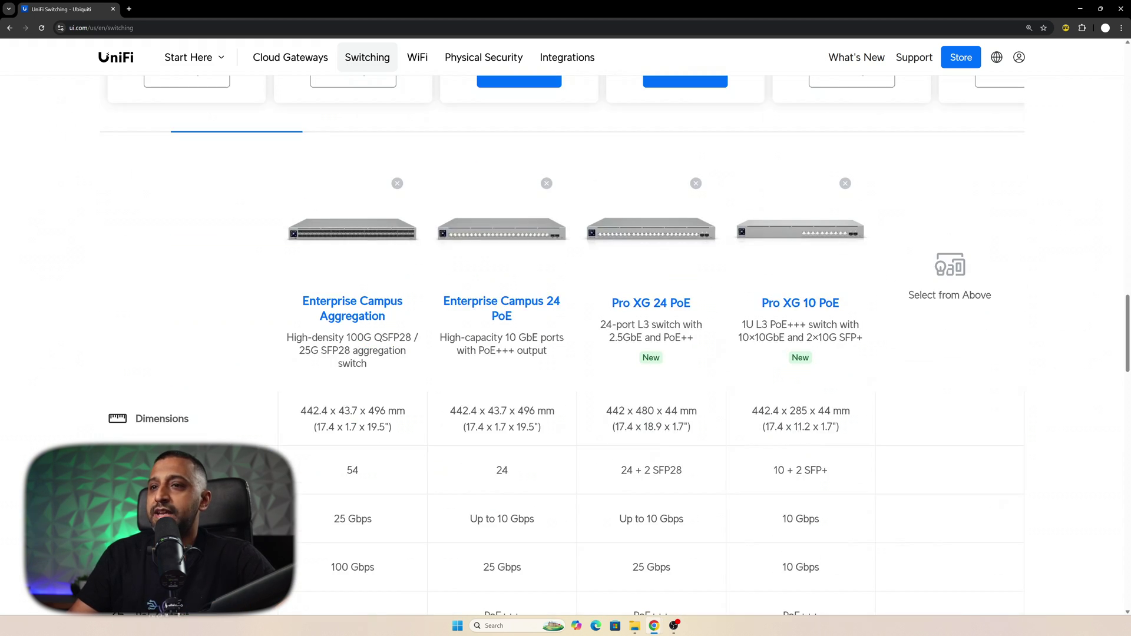
pyautogui.scroll(-2, 639, 397)
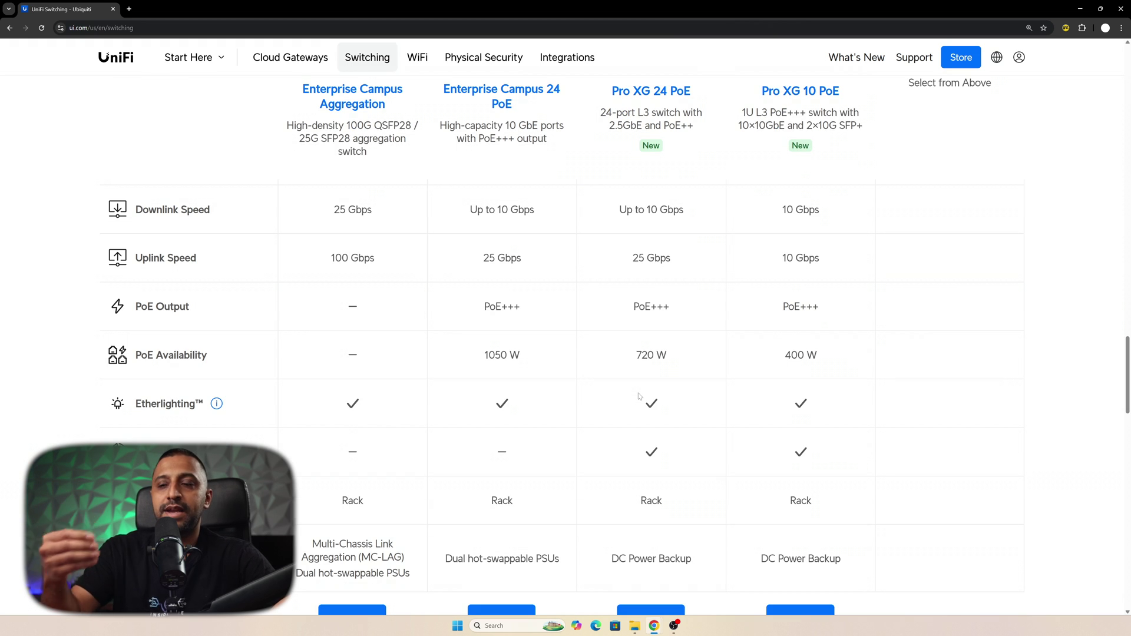
pyautogui.scroll(2, 639, 397)
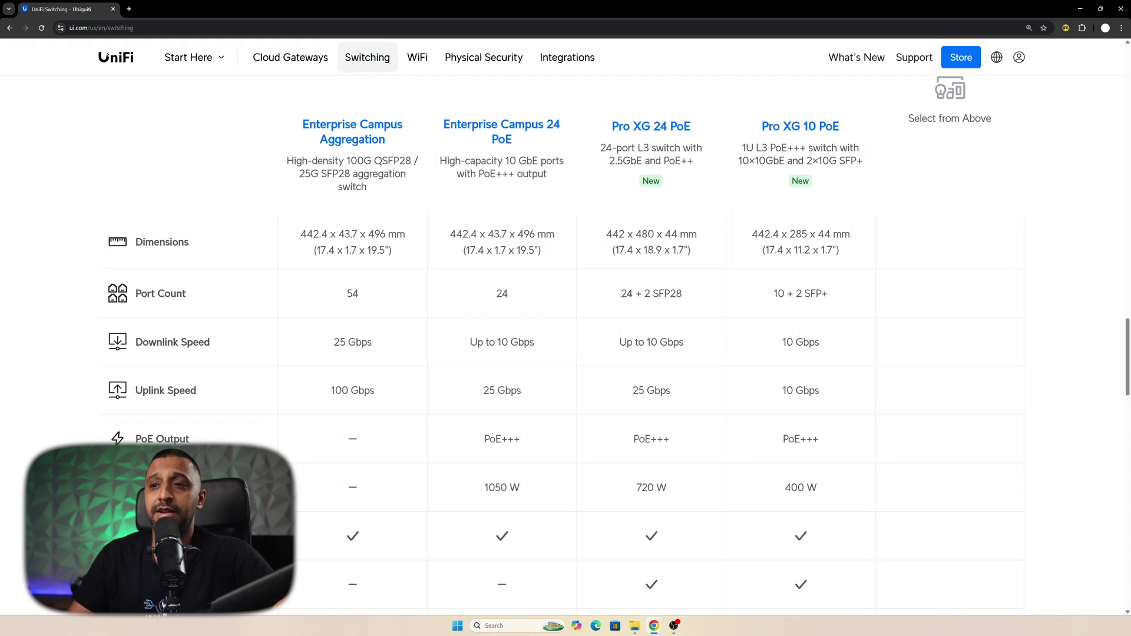
pyautogui.scroll(-2, 550, 336)
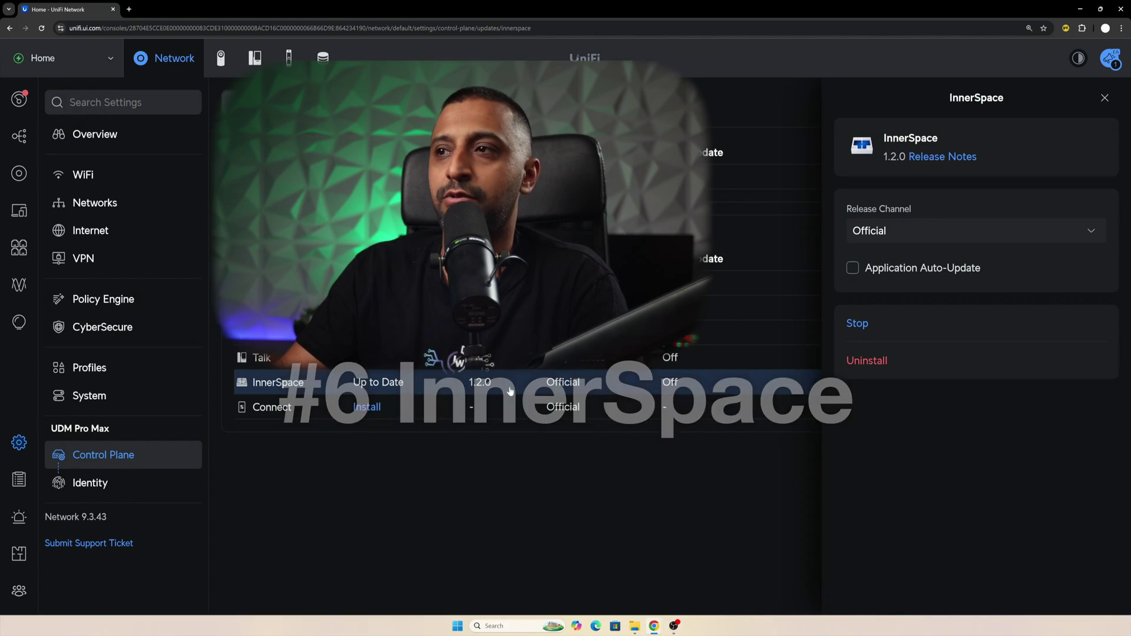
# Step: Open InnerSpace from the left sidebar of the Control Plane settings
pyautogui.click(20, 555)
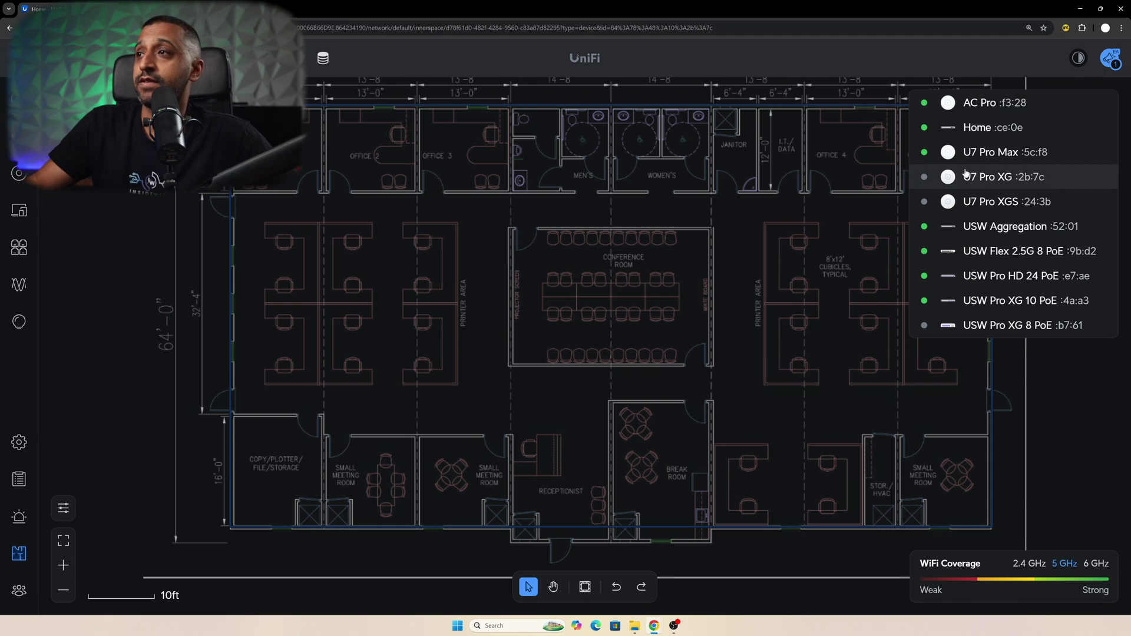
# Step: Place the U7 Pro Max left and AC Pro right on the floor plan, then check U7 Pro Max radio settings
pyautogui.moveTo(948, 152); pyautogui.dragTo(397, 299)
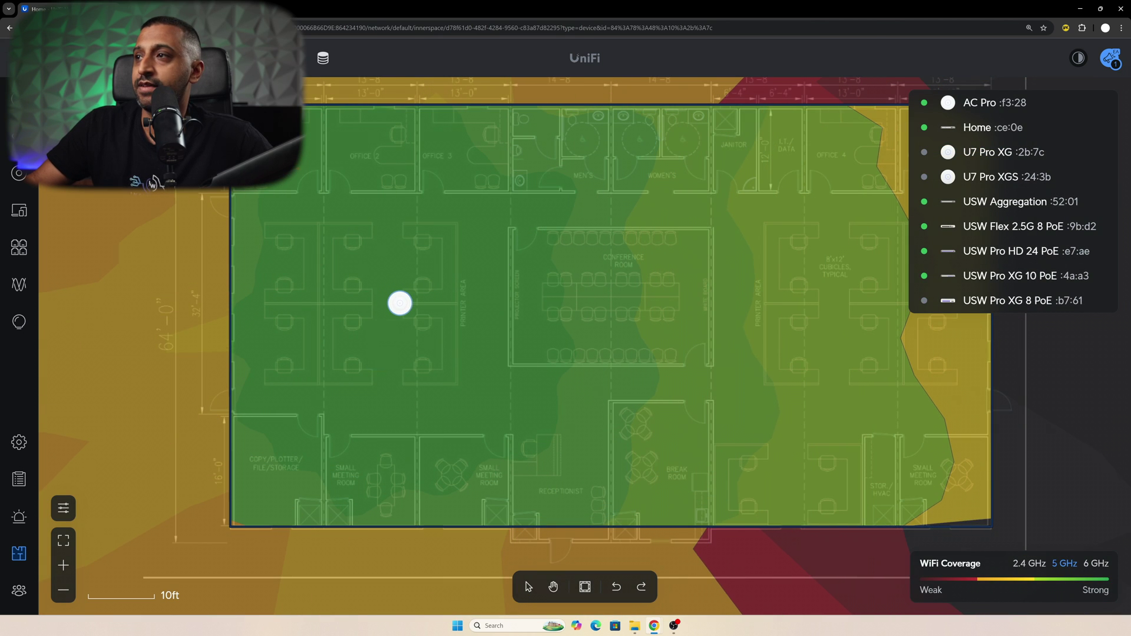
pyautogui.moveTo(948, 102); pyautogui.dragTo(748, 313)
pyautogui.moveTo(740, 380)
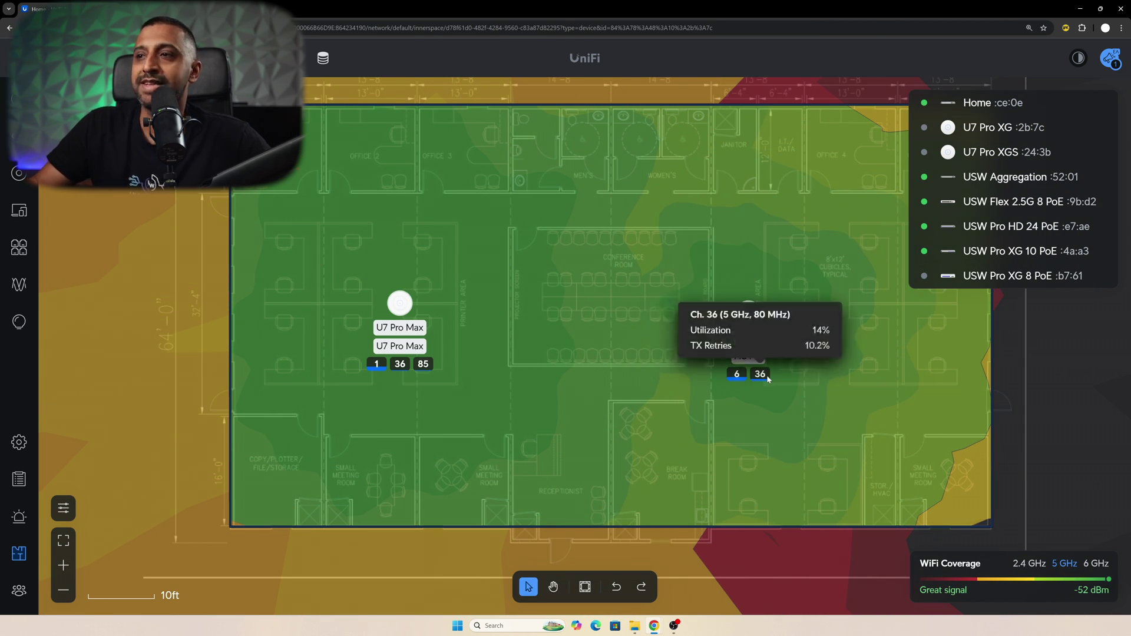
pyautogui.moveTo(378, 369)
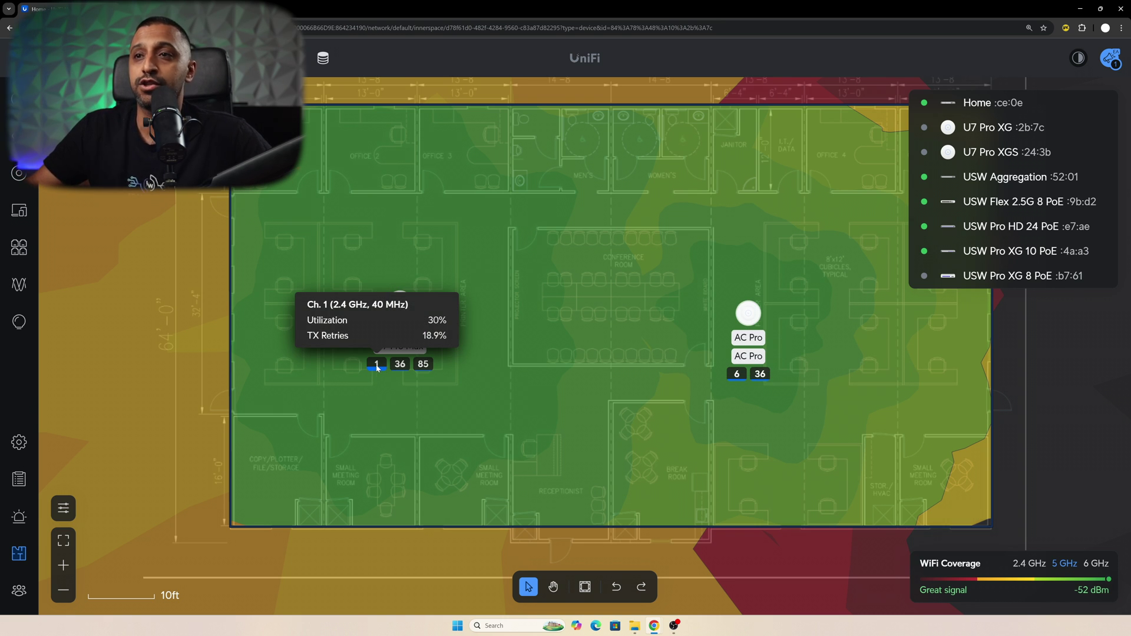
pyautogui.click(378, 368)
pyautogui.click(1070, 133)
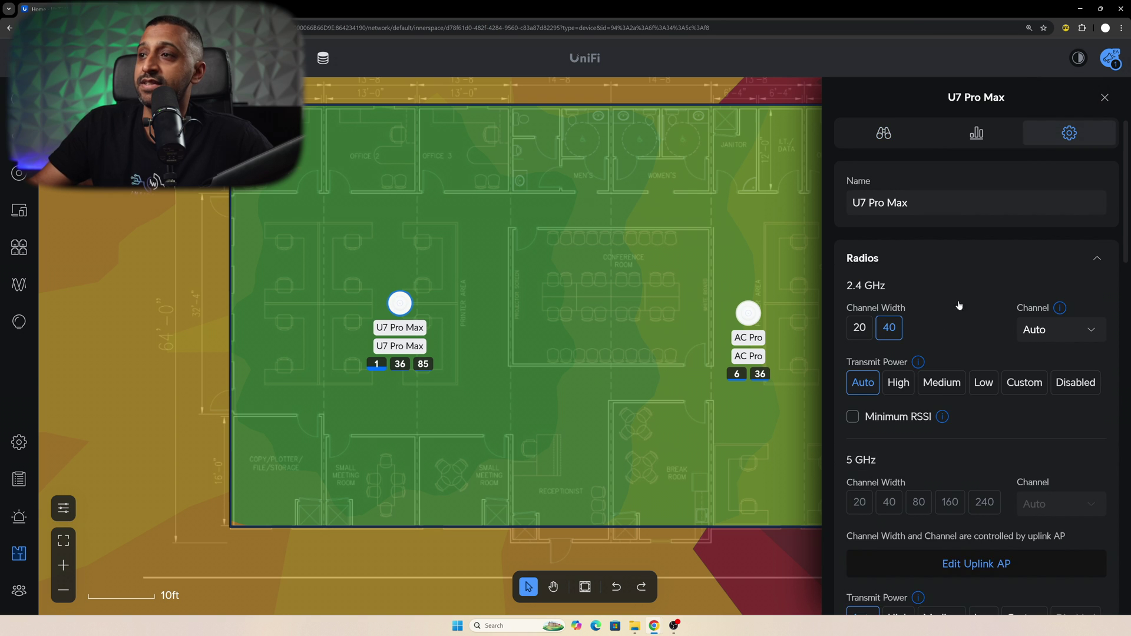
pyautogui.scroll(-2, 959, 305)
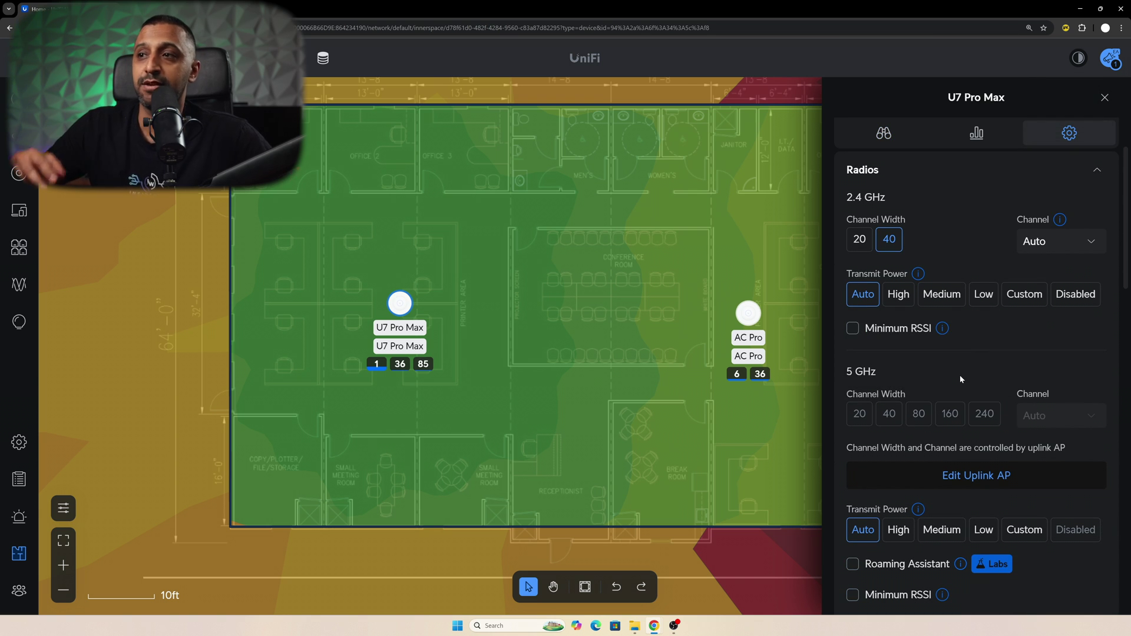
# Step: Close the settings and nudge the AC Pro slightly right near the cubicles
pyautogui.click(1104, 98)
pyautogui.click(749, 313)
pyautogui.moveTo(753, 320); pyautogui.dragTo(777, 315)
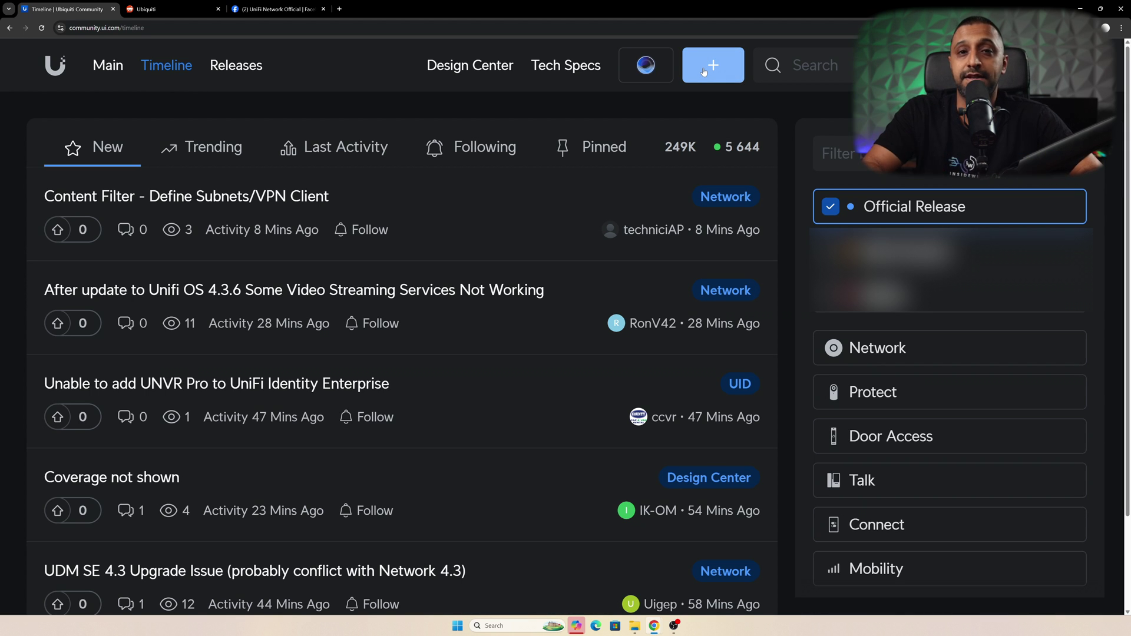
# Step: Close the Ubiquiti Community tab with Ctrl+W and switch to the UniFi Network Official Facebook group
pyautogui.hotkey('ctrl', 'w')
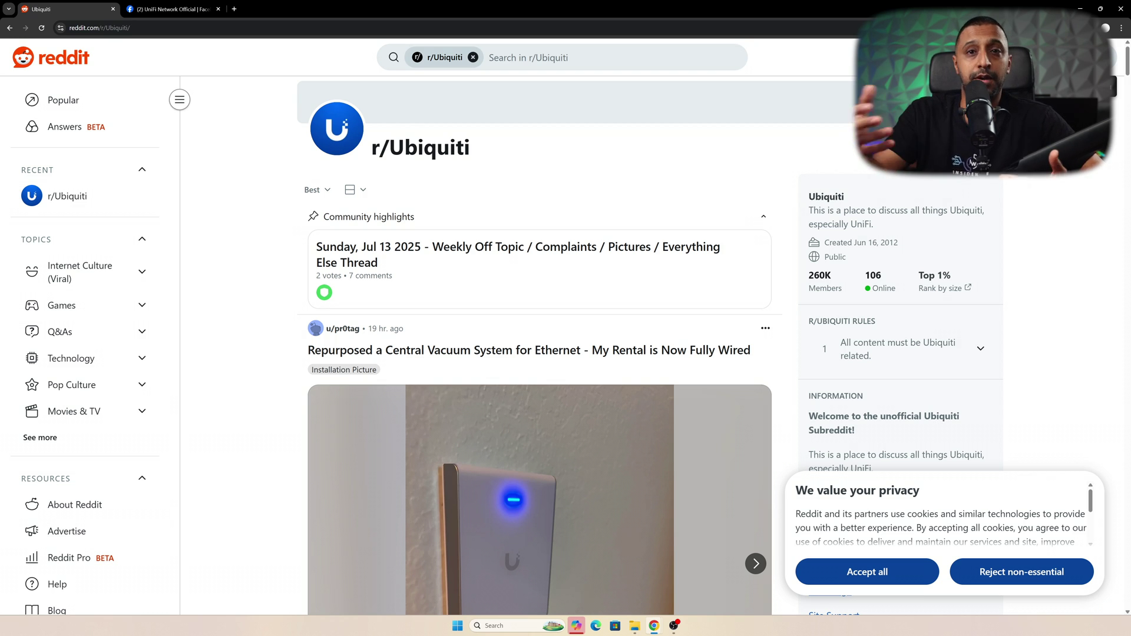
pyautogui.click(153, 10)
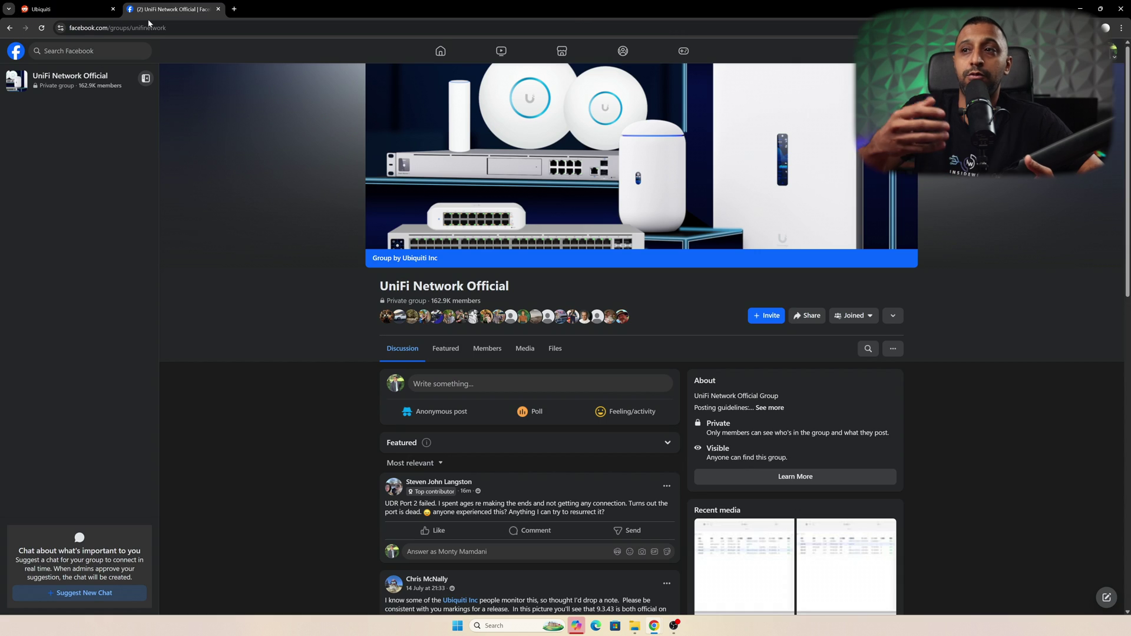